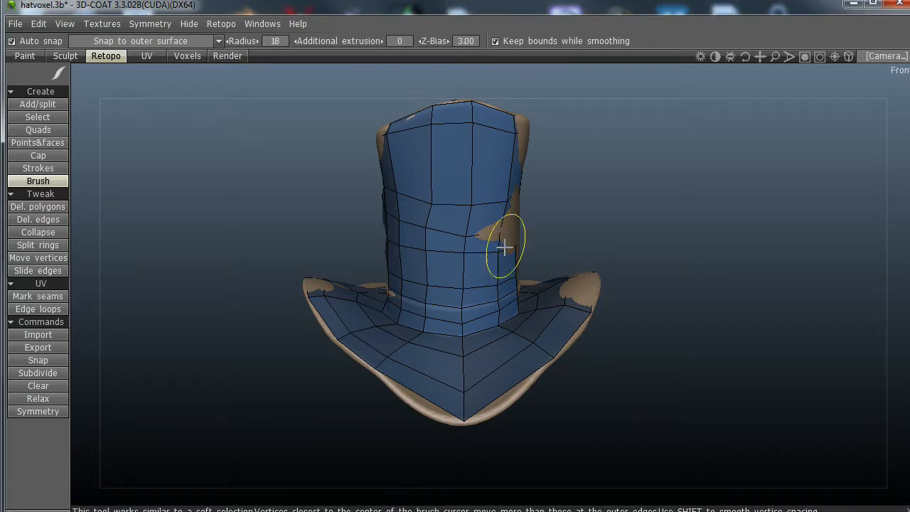
Step: Delete the extra horizontal edge loop in the hat band just above the brim
mouse_move(647, 330)
left_mouse_down()
mouse_move(659, 337)
mouse_move(629, 369)
mouse_move(676, 332)
mouse_move(700, 338)
mouse_move(663, 320)
mouse_move(637, 409)
mouse_move(619, 427)
left_mouse_up()
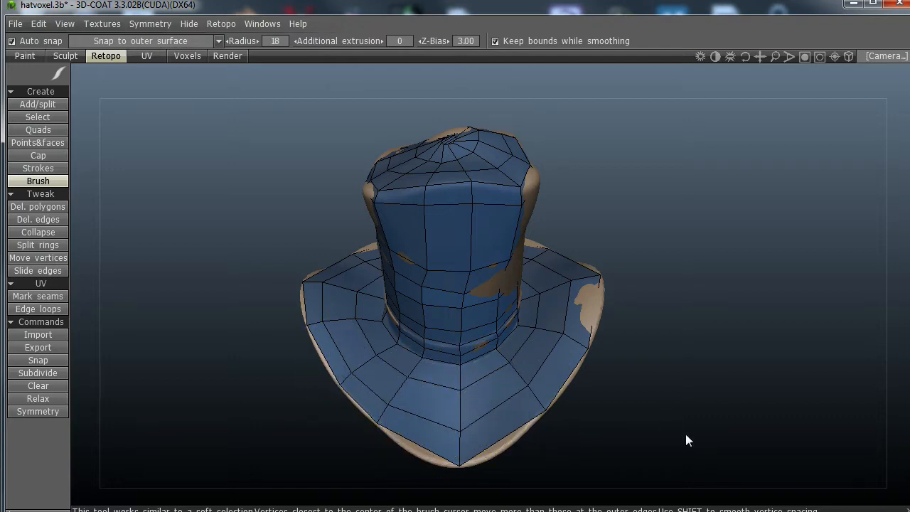
left_click_drag(686, 441, 742, 396)
left_click_drag(703, 419, 436, 414)
left_click_drag(675, 289, 661, 314)
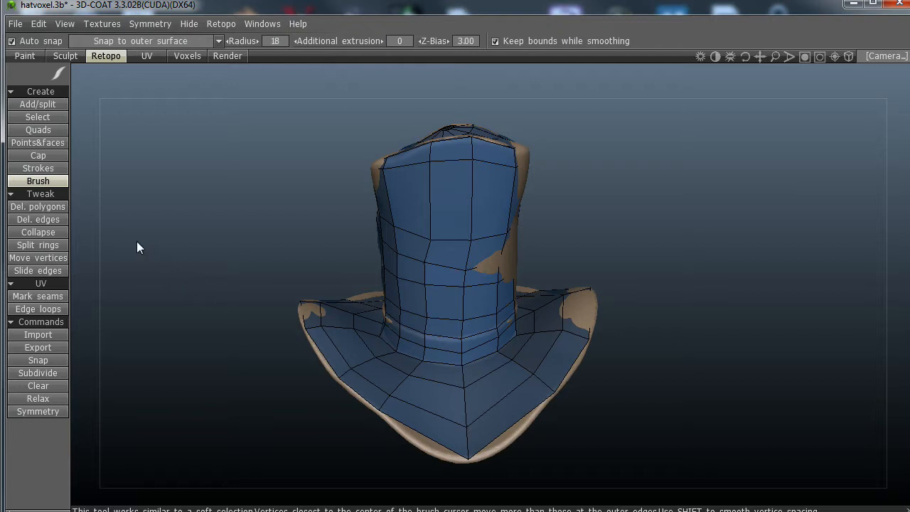
left_click_drag(403, 346, 447, 346)
left_click(48, 222)
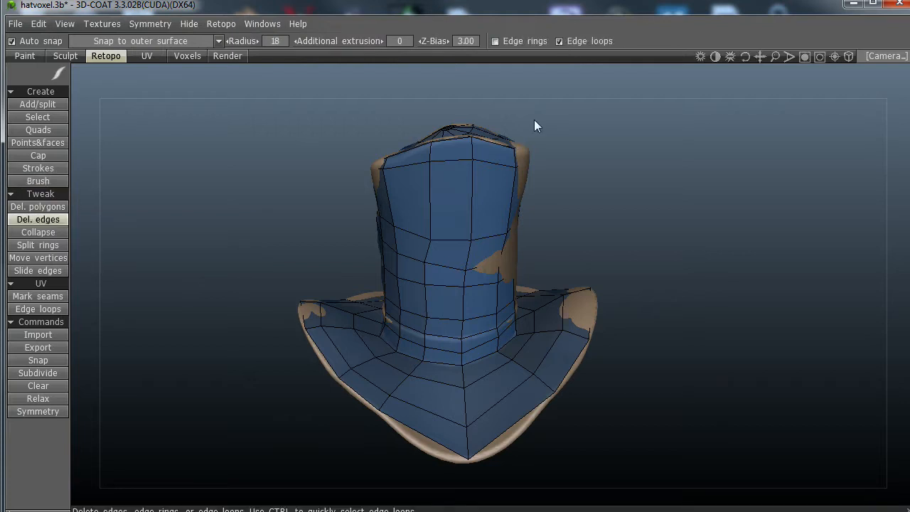
left_click(482, 344)
Step: Smooth the retopo vertices on top of the crown with the Brush to spread the pinched centre evenly
left_click_drag(613, 217, 629, 341)
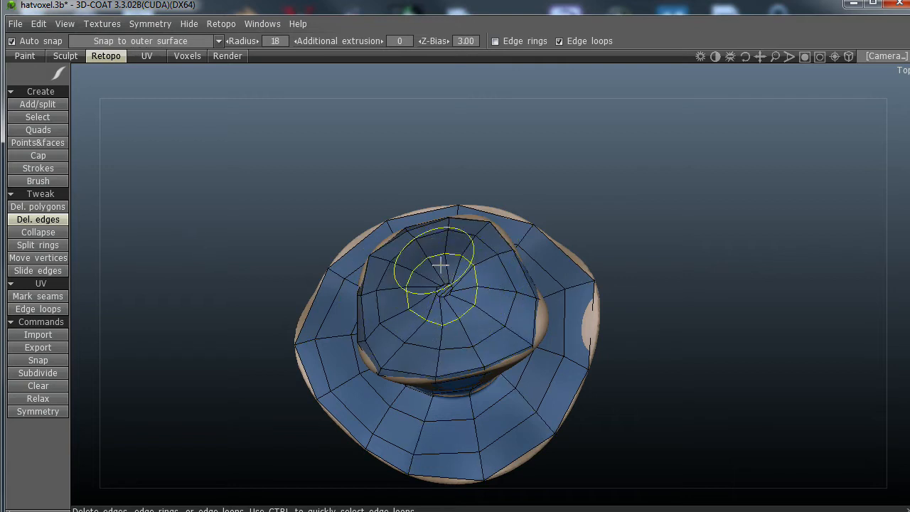
left_click(55, 182)
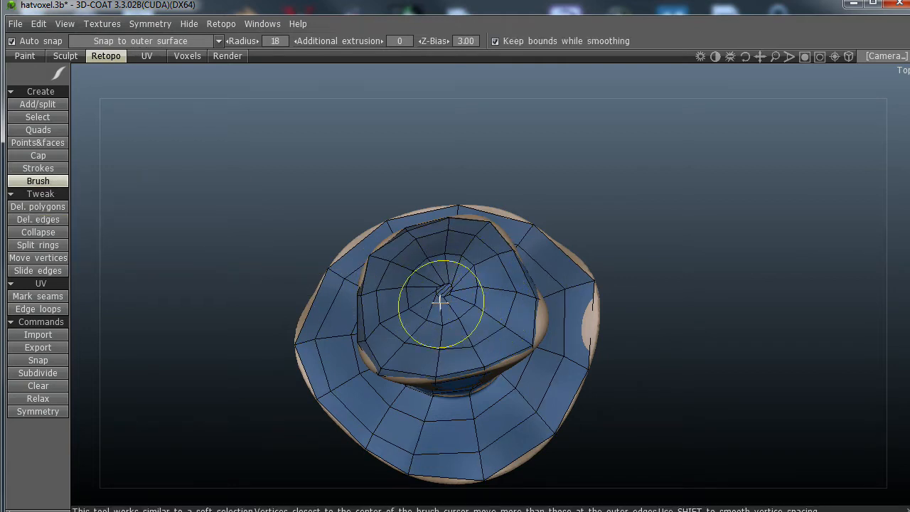
mouse_move(440, 302)
left_mouse_down()
mouse_move(429, 258)
mouse_move(463, 271)
mouse_move(471, 301)
mouse_move(418, 325)
mouse_move(409, 271)
mouse_move(471, 244)
mouse_move(524, 311)
mouse_move(516, 296)
mouse_move(501, 344)
mouse_move(402, 341)
mouse_move(386, 280)
mouse_move(493, 270)
left_mouse_up()
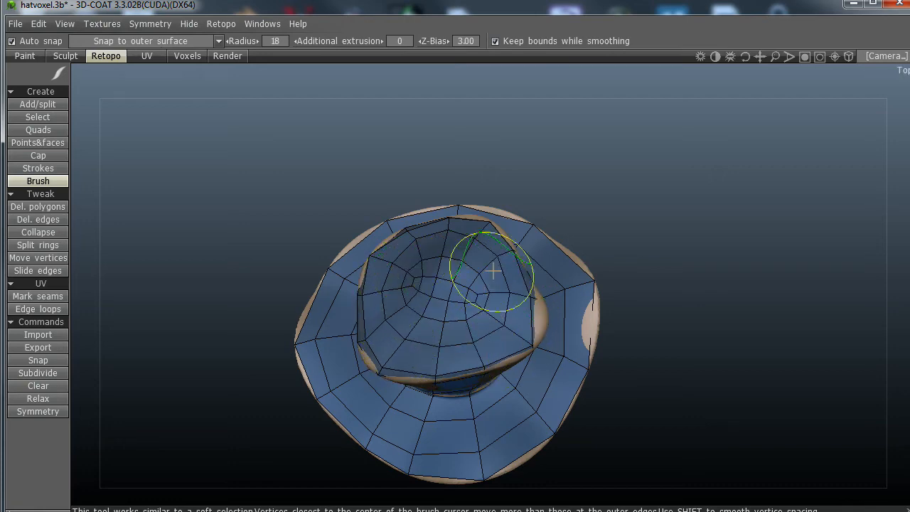
Step: Smooth the uneven edge rows across the front and adjoining side of the crown with the Brush
right_click_drag(494, 270, 474, 256)
key("super")
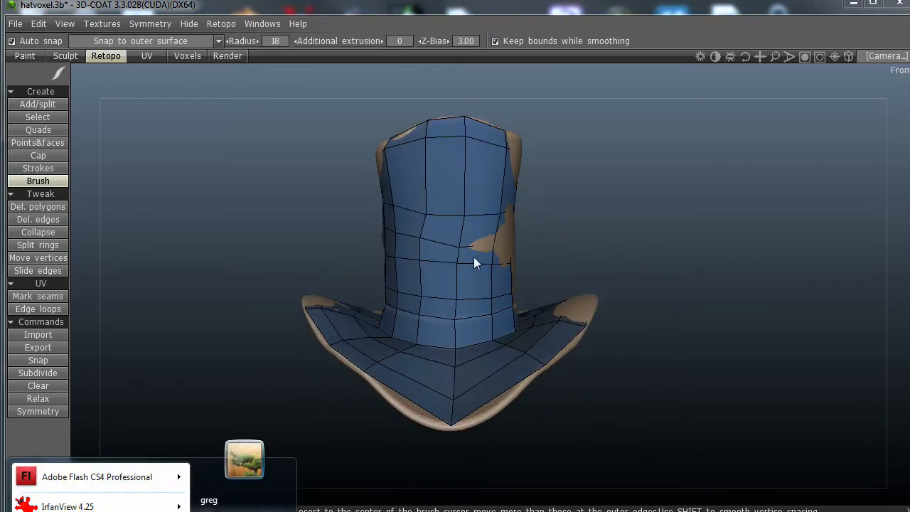
left_click(421, 240)
mouse_move(418, 232)
left_mouse_down("shift")
mouse_move(506, 219)
mouse_move(429, 266)
mouse_move(445, 212)
mouse_move(526, 202)
mouse_move(430, 248)
mouse_move(503, 278)
left_mouse_up("shift")
mouse_move(689, 309)
right_mouse_down()
mouse_move(633, 348)
mouse_move(479, 290)
right_mouse_up()
mouse_move(415, 221)
left_mouse_down("shift")
mouse_move(488, 254)
mouse_move(428, 282)
mouse_move(487, 286)
mouse_move(487, 298)
mouse_move(414, 211)
mouse_move(403, 216)
mouse_move(405, 287)
left_mouse_up("shift")
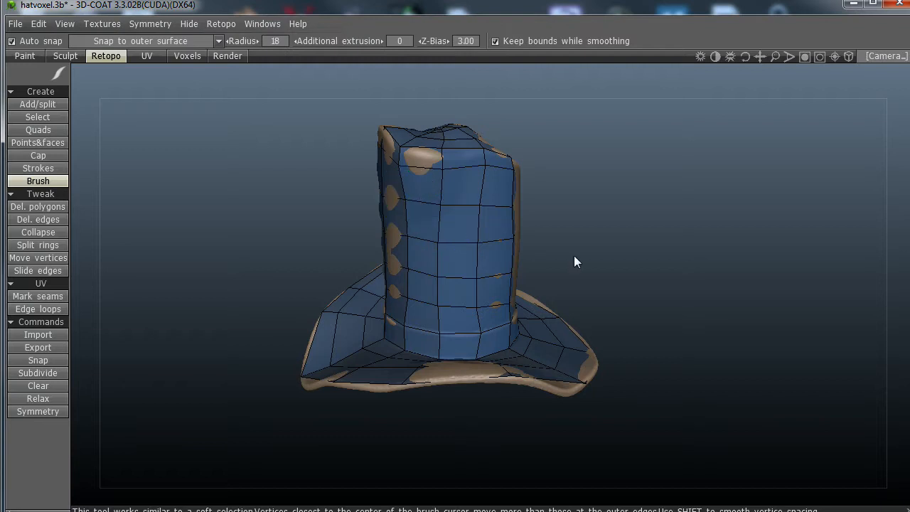
mouse_move(631, 279)
right_mouse_down()
mouse_move(524, 266)
mouse_move(439, 213)
right_mouse_up()
mouse_move(439, 214)
left_mouse_down("shift")
mouse_move(437, 284)
mouse_move(431, 209)
mouse_move(473, 204)
mouse_move(476, 299)
mouse_move(475, 215)
left_mouse_up("shift")
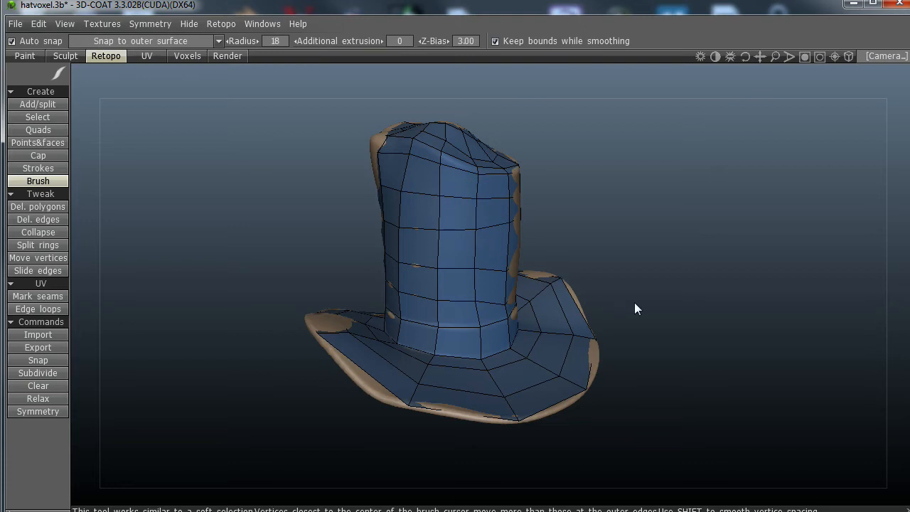
Step: Even out the vertex spacing around the back and the remaining sides of the crown with the Brush
key("super")
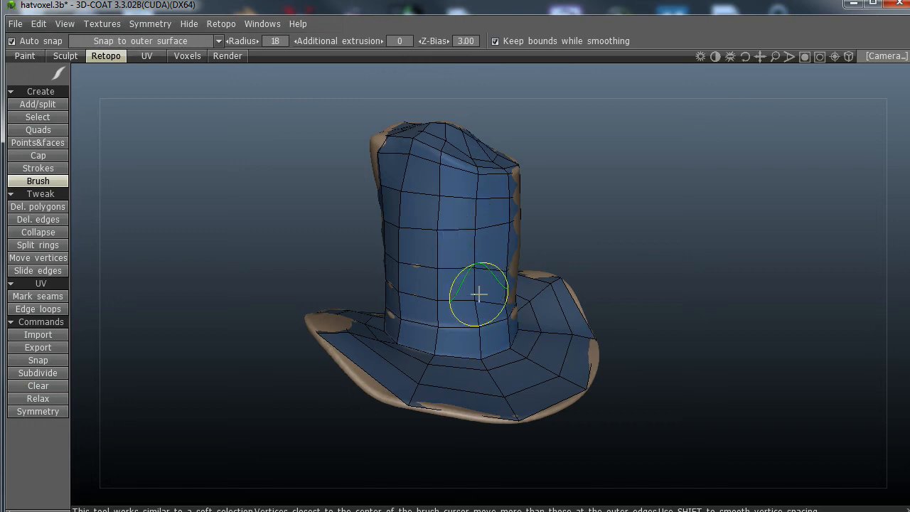
left_click_drag(685, 331, 518, 329)
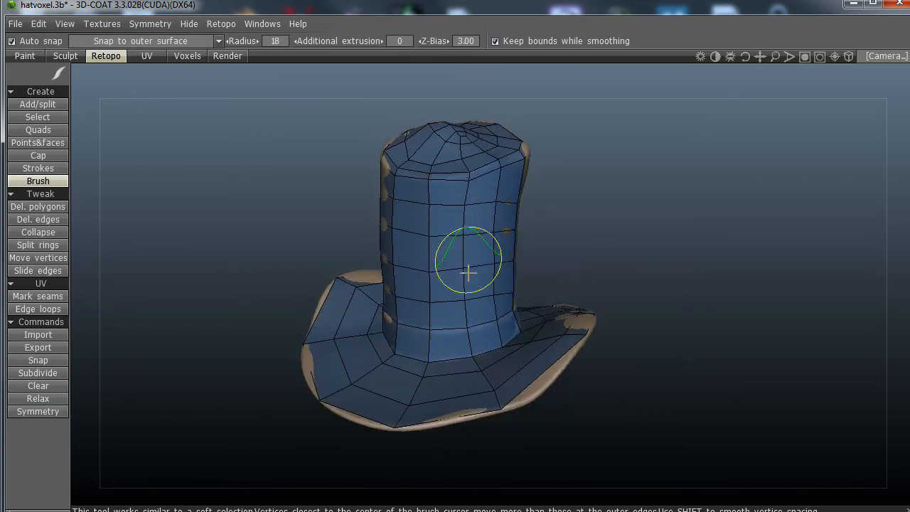
left_click_drag(646, 331, 562, 327)
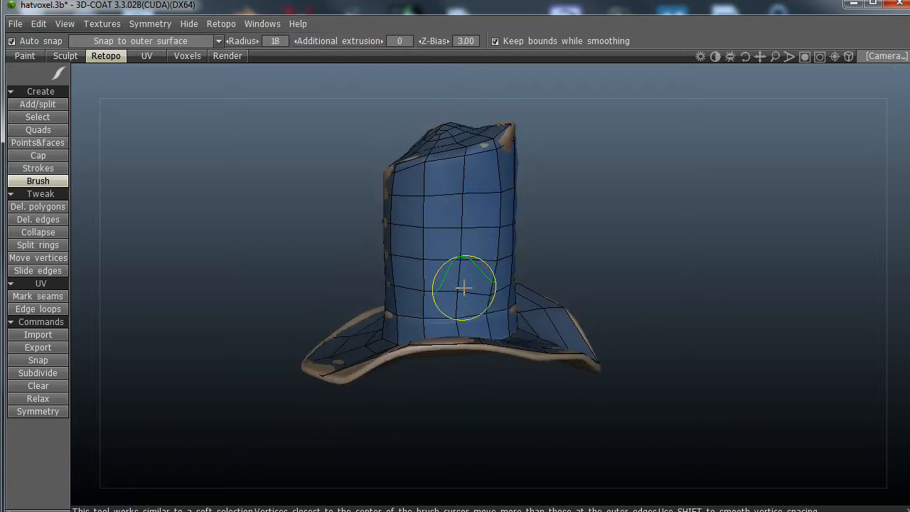
left_click_drag(633, 284, 555, 282)
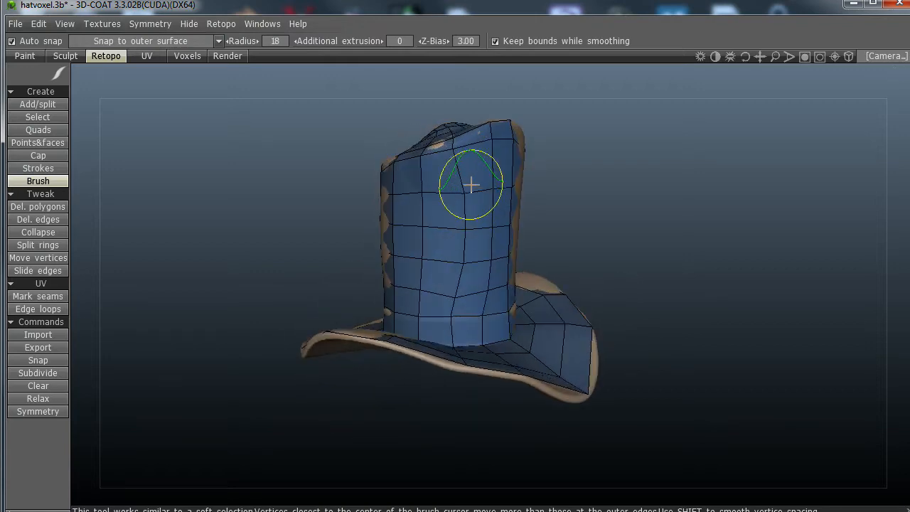
left_click_drag(471, 185, 470, 281)
left_click_drag(547, 252, 496, 265)
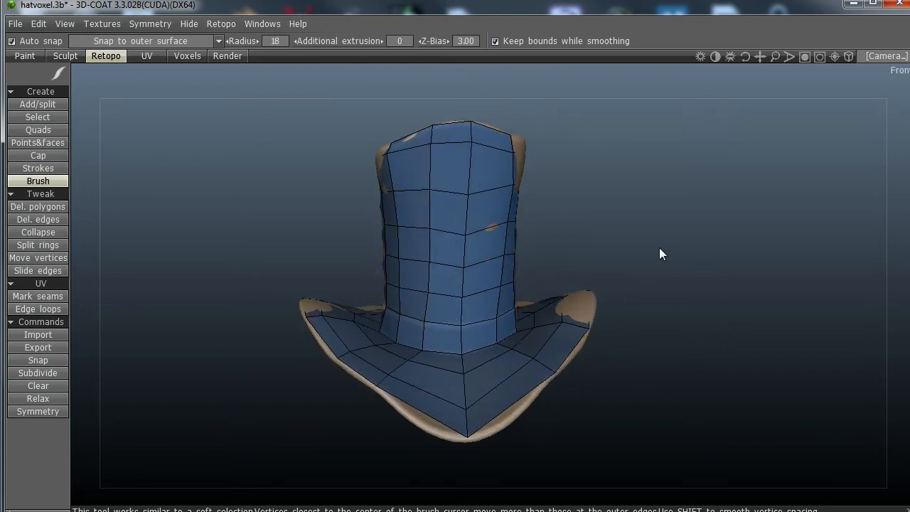
left_click_drag(660, 254, 481, 247)
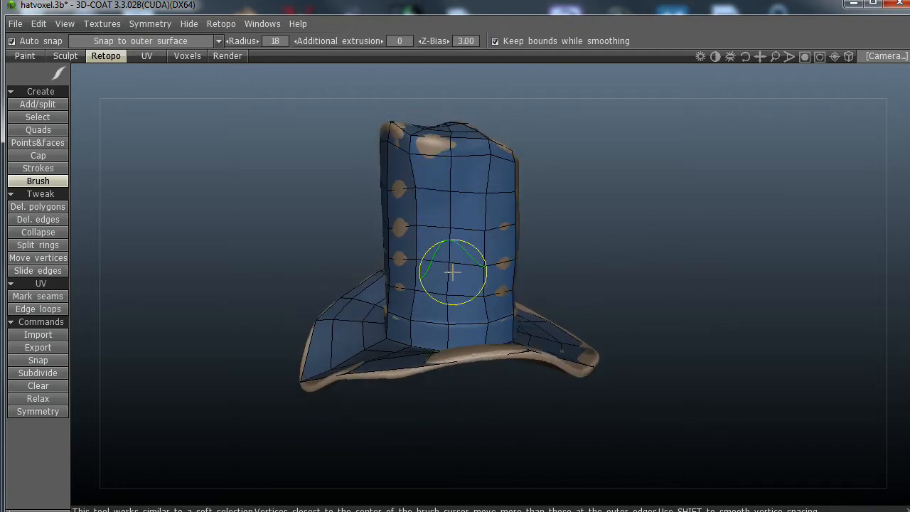
left_click_drag(610, 268, 591, 297)
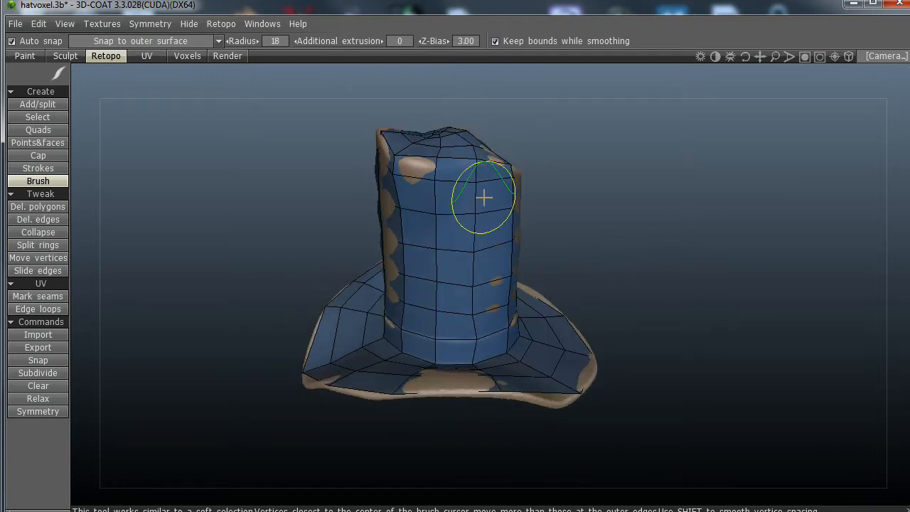
left_click_drag(650, 297, 746, 263)
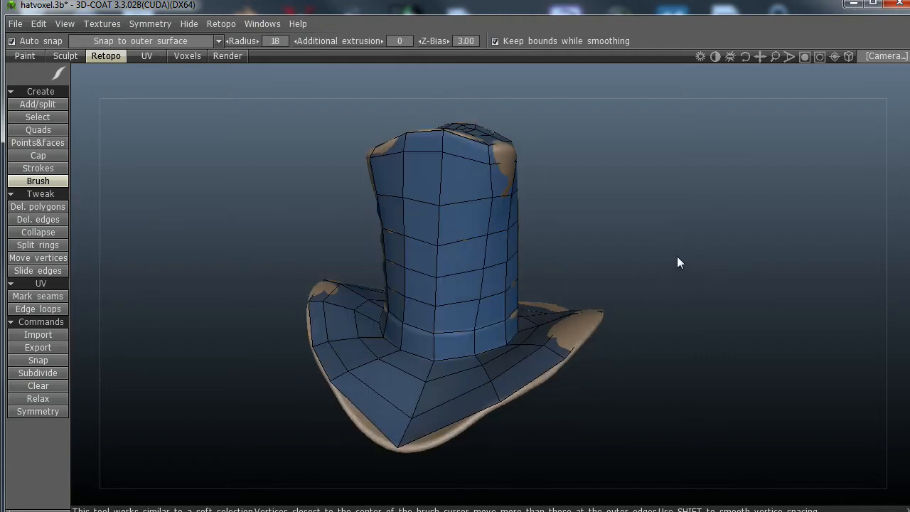
left_click_drag(681, 260, 735, 256)
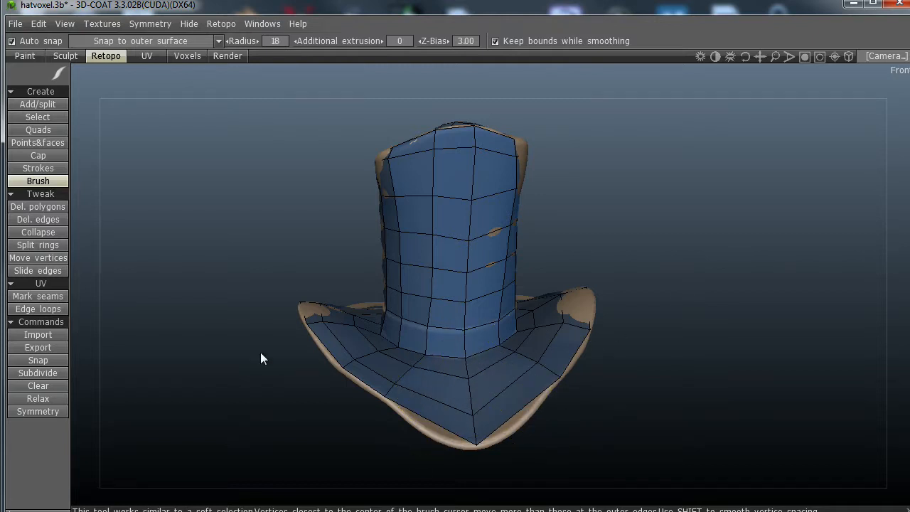
Step: Split the front brim faces left of the centre edge with a new edge line from the crown's base to the rim
left_click(56, 103)
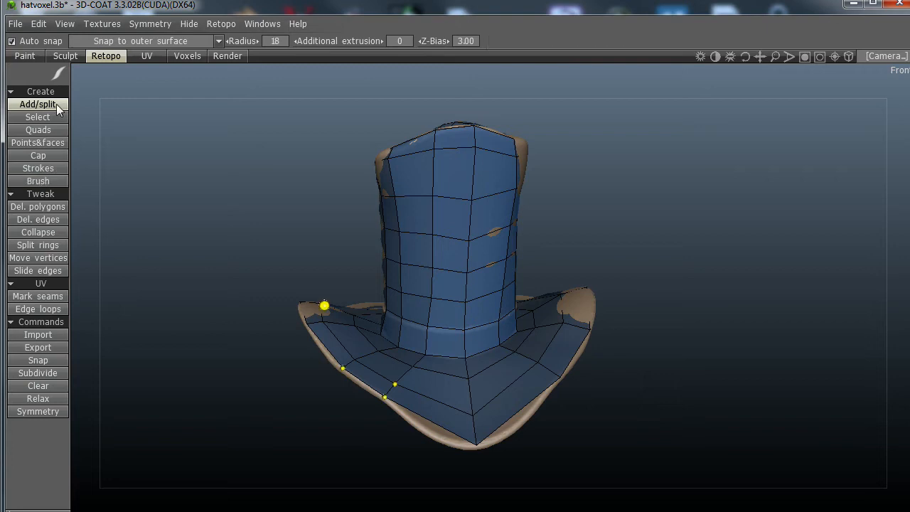
left_click(445, 358)
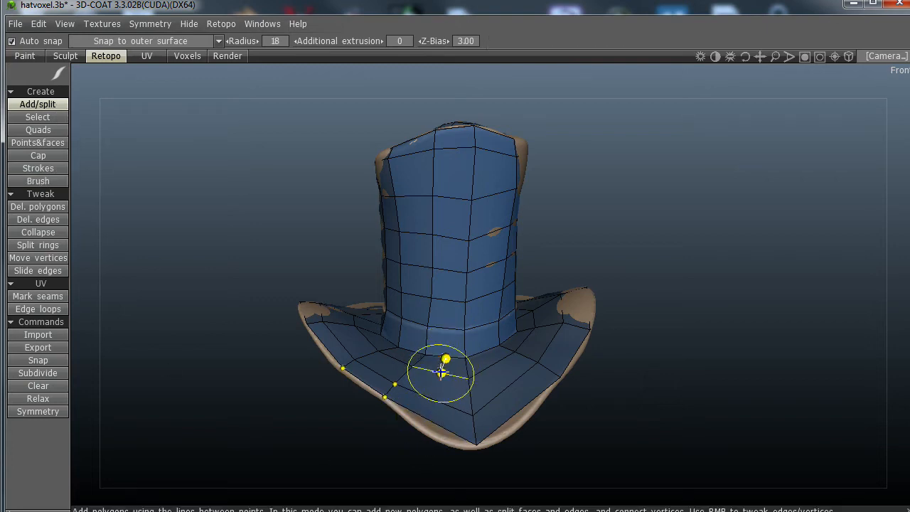
left_click(441, 373)
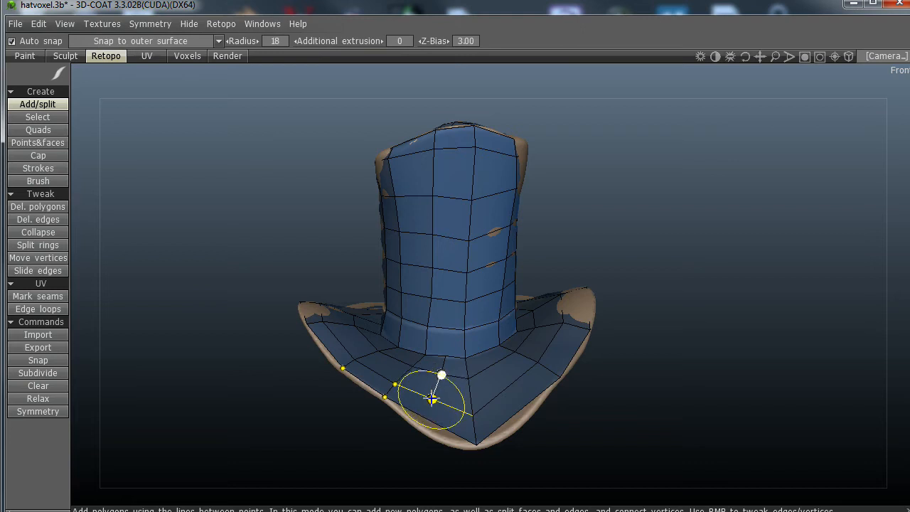
left_click(425, 423)
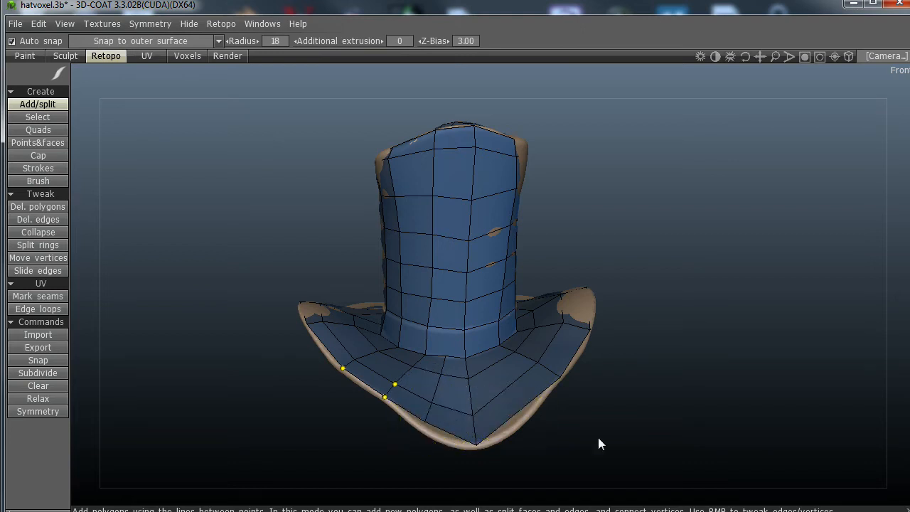
Step: Split the front brim faces right of the centre edge down to the rim and join both new lines to the band's centre vertex
left_click_drag(597, 437, 569, 447)
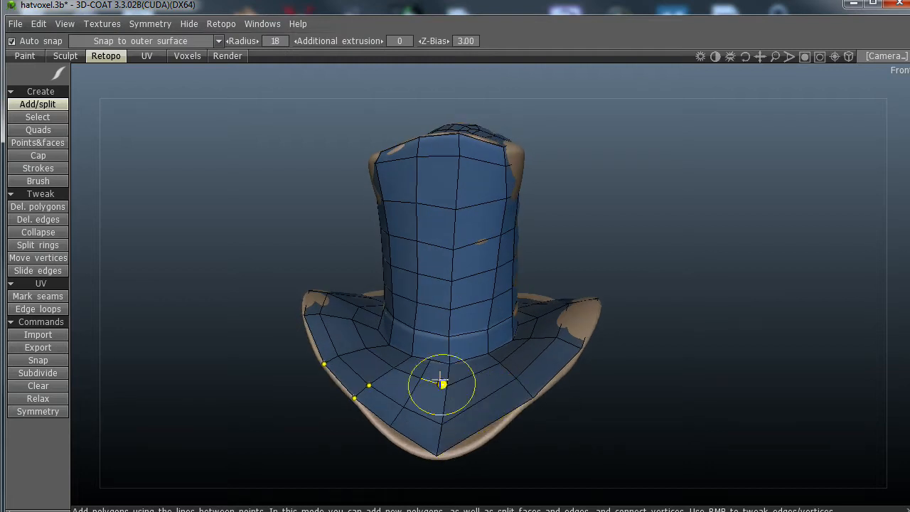
left_click(416, 331)
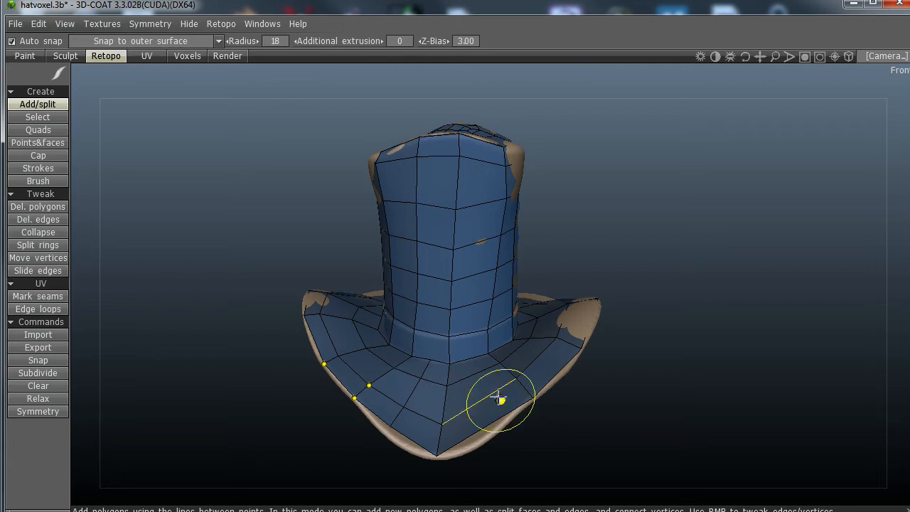
left_click(431, 360)
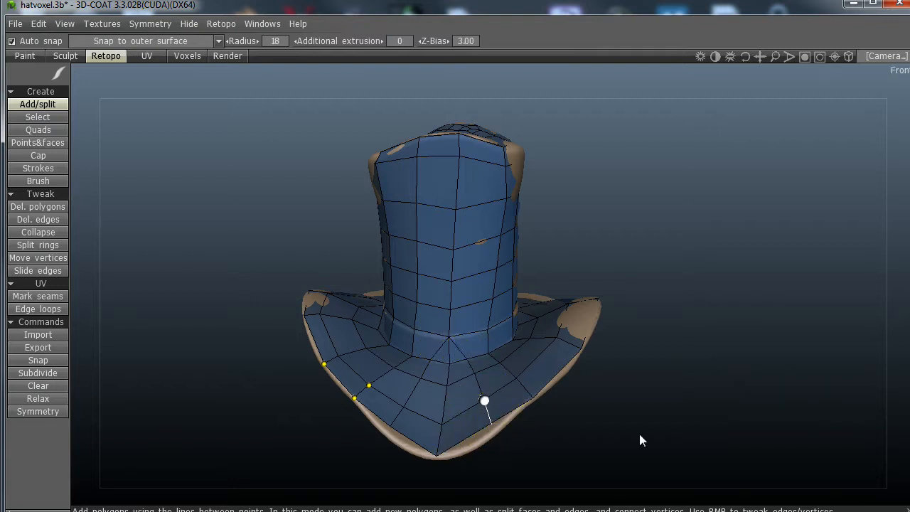
left_click(494, 422)
key("Escape")
left_click_drag(615, 435, 605, 398)
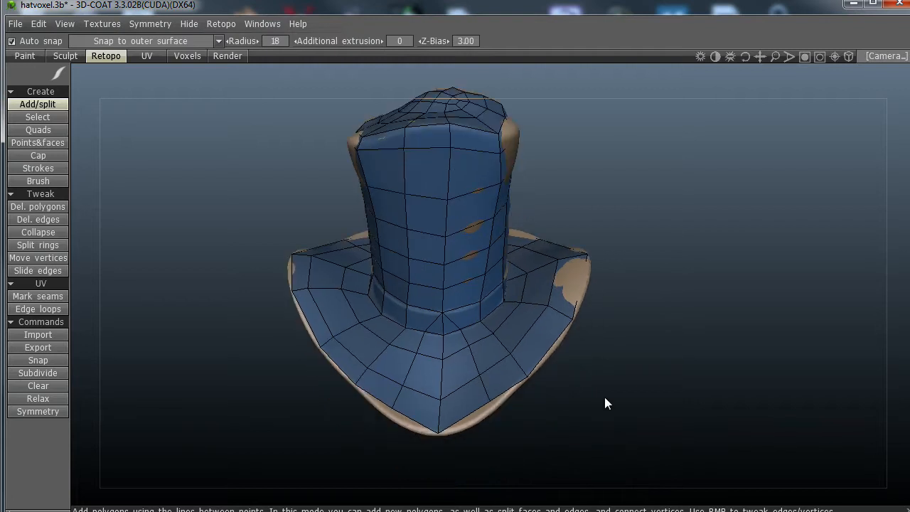
Step: Pull the new rim vertices on the front brim out to the hat's edge with the Brush
left_click(49, 180)
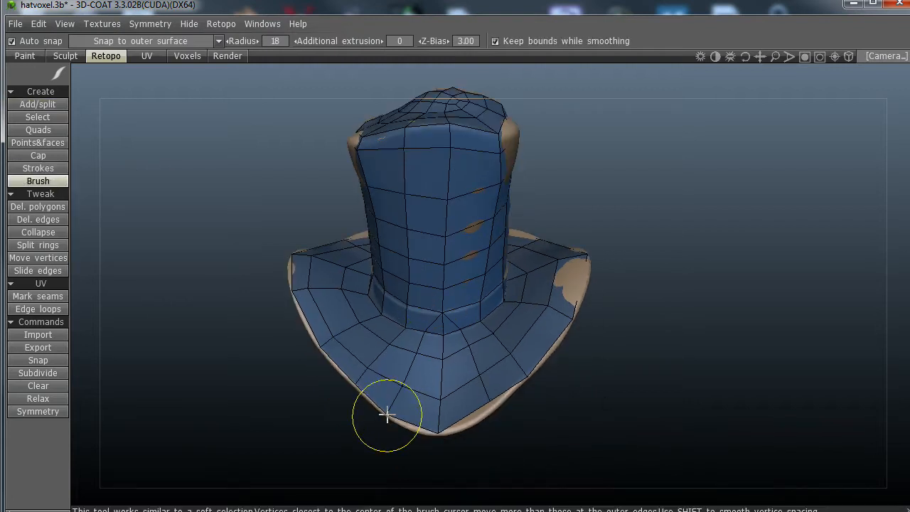
mouse_move(488, 398)
left_mouse_down()
mouse_move(550, 420)
mouse_move(554, 450)
mouse_move(517, 416)
mouse_move(454, 423)
mouse_move(552, 435)
mouse_move(445, 455)
mouse_move(508, 459)
mouse_move(454, 458)
mouse_move(466, 453)
left_mouse_up()
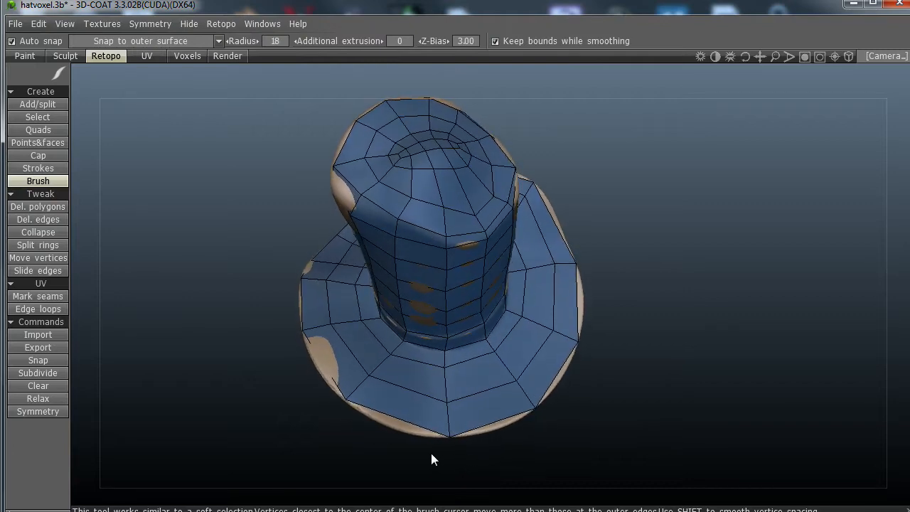
Step: Split the back brim with two edge lines fanning from the band's centre vertex and pull their rim vertices out to the hat's edge
left_click_drag(548, 447, 583, 400)
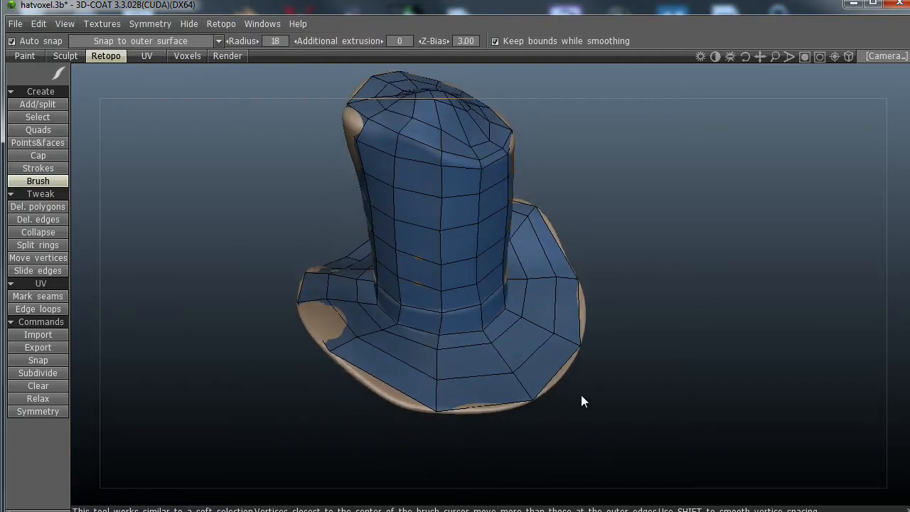
left_click(37, 104)
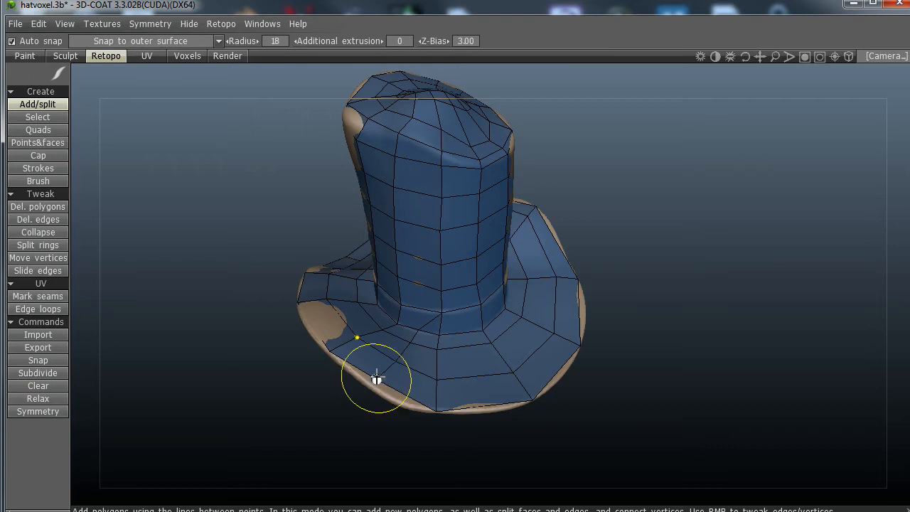
left_click(442, 313)
left_click(461, 333)
left_click(474, 406)
key("Escape")
left_click(478, 398)
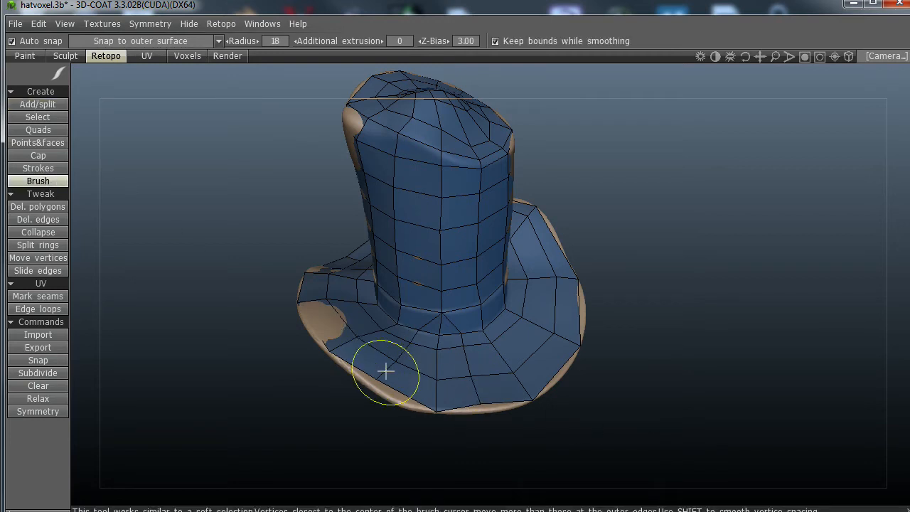
left_click_drag(385, 370, 376, 380)
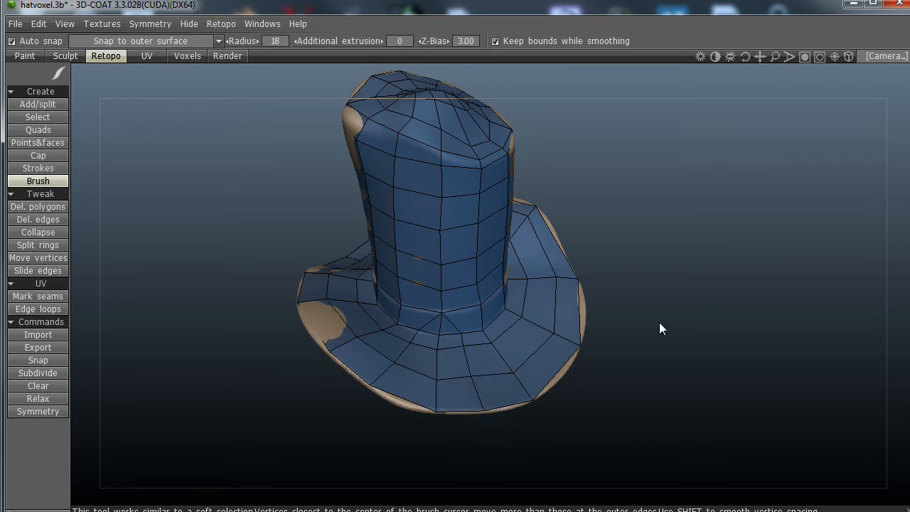
mouse_move(660, 328)
left_mouse_down()
mouse_move(649, 406)
mouse_move(546, 408)
mouse_move(422, 392)
mouse_move(562, 400)
mouse_move(582, 431)
mouse_move(562, 423)
mouse_move(605, 412)
left_mouse_up()
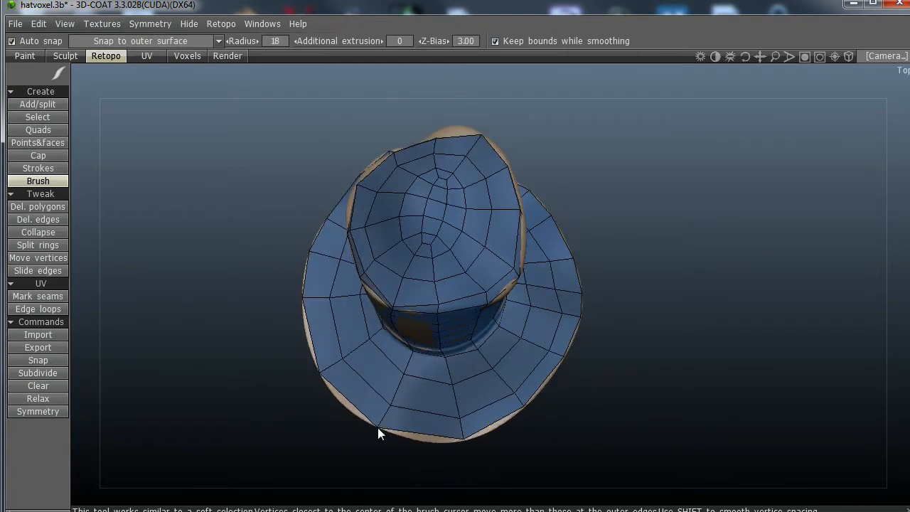
left_click_drag(609, 451, 658, 352)
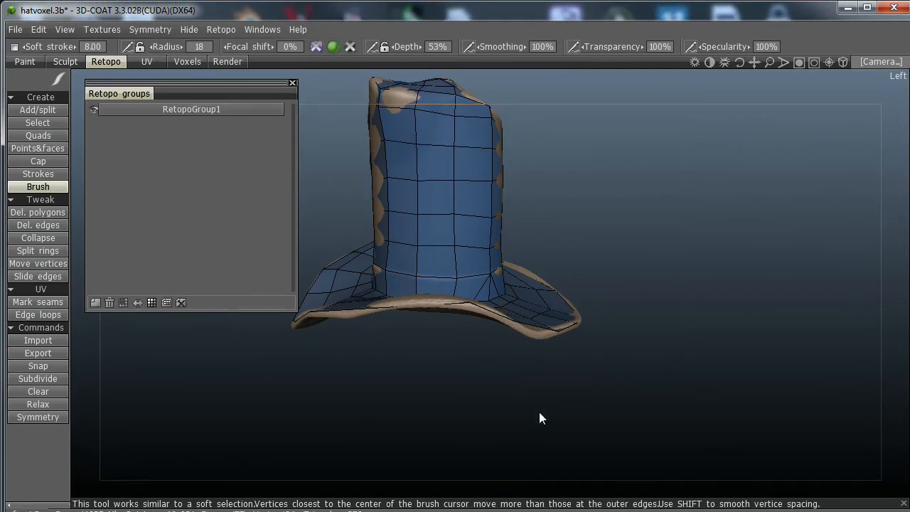
left_click_drag(450, 406, 627, 377)
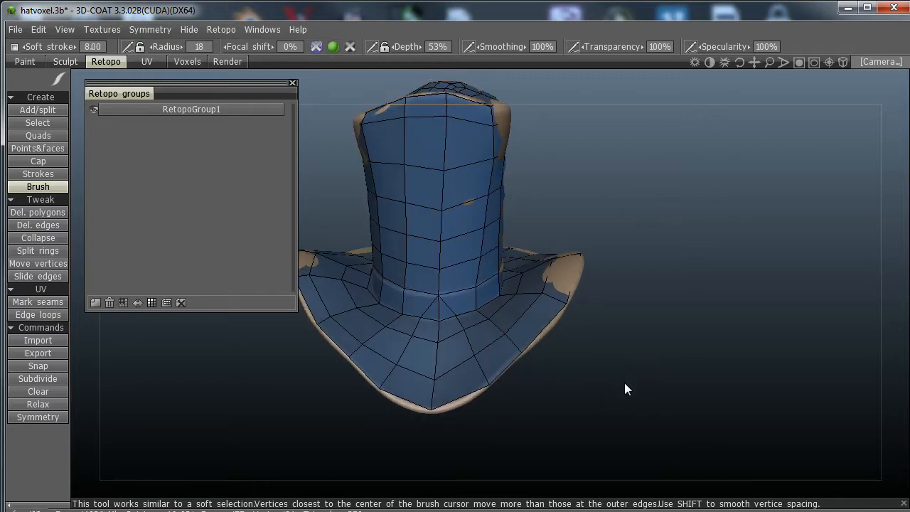
Step: Close the Retopo groups window and smooth the vertex spacing around the hat's crown with the Brush
left_click(293, 84)
mouse_move(652, 411)
left_mouse_down()
mouse_move(644, 345)
mouse_move(467, 380)
mouse_move(623, 422)
mouse_move(450, 420)
mouse_move(656, 417)
mouse_move(439, 422)
left_mouse_up()
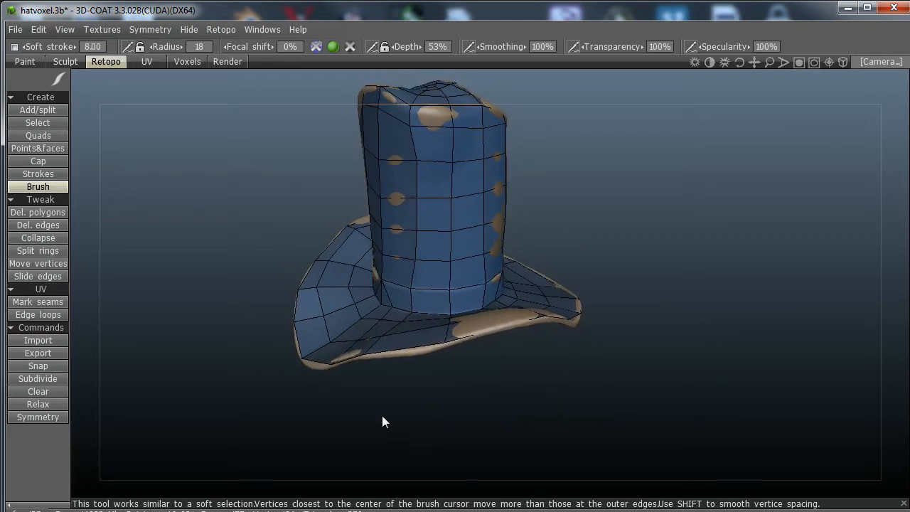
left_click(49, 186)
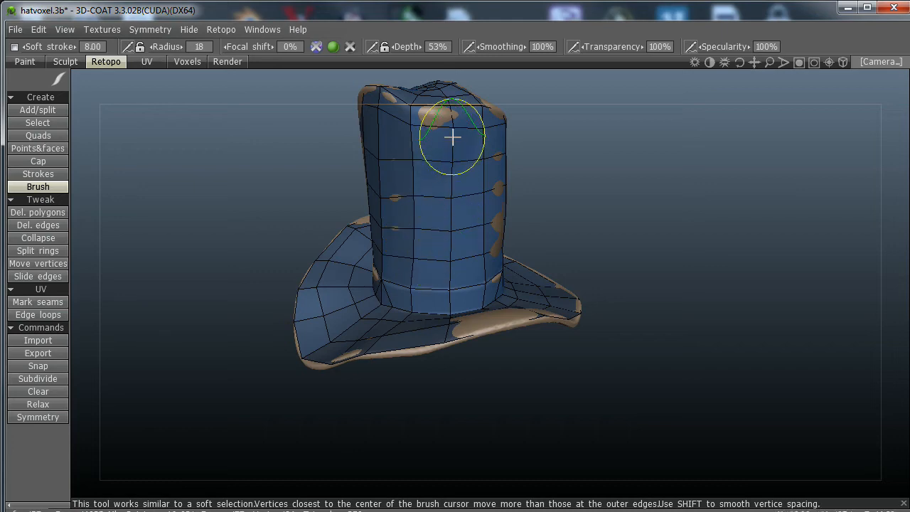
left_click_drag(617, 288, 402, 261)
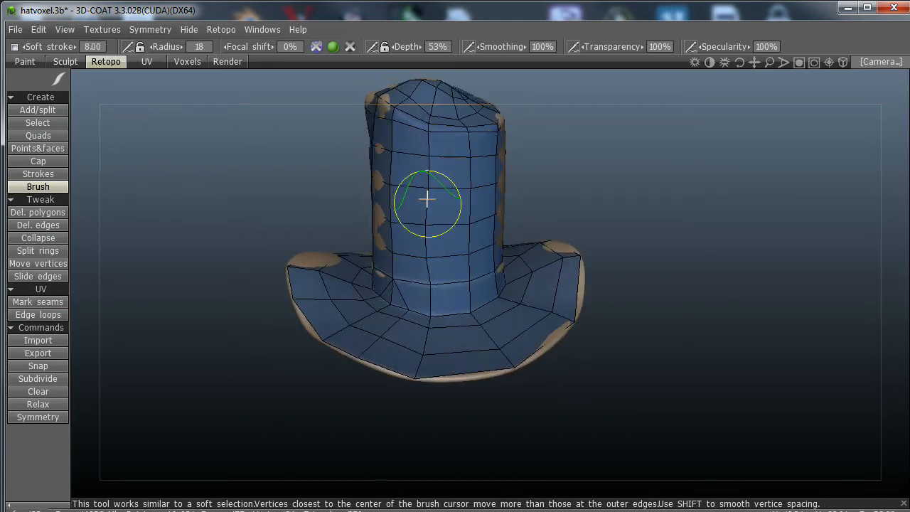
left_click_drag(624, 265, 441, 264)
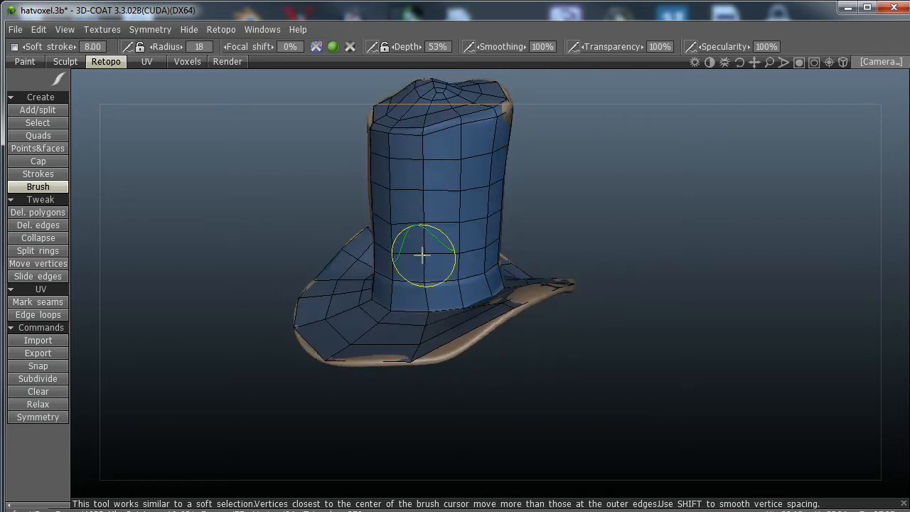
left_click_drag(681, 278, 449, 277)
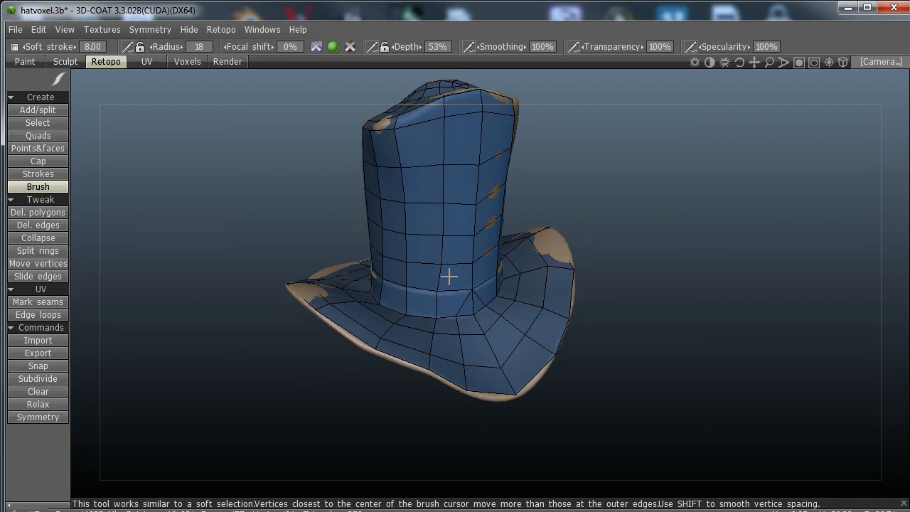
left_click_drag(685, 297, 737, 358)
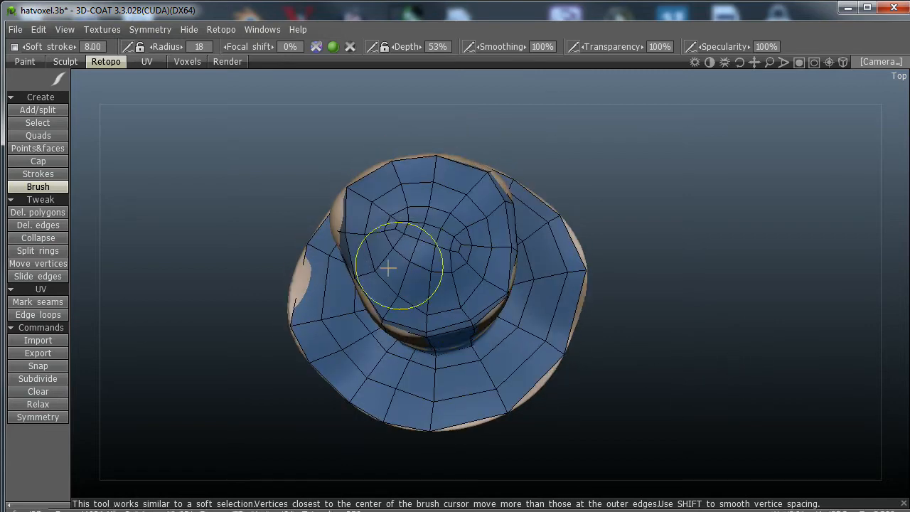
Step: Set the Move vertices tool to affect only vertices, with edge loops turned off
left_click(47, 265)
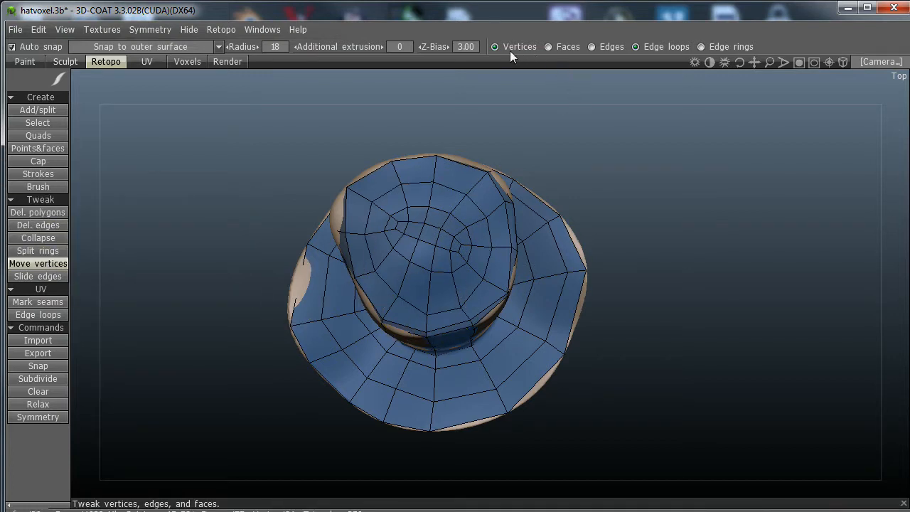
left_click(635, 47)
left_click_drag(461, 302, 465, 274)
left_click(493, 47)
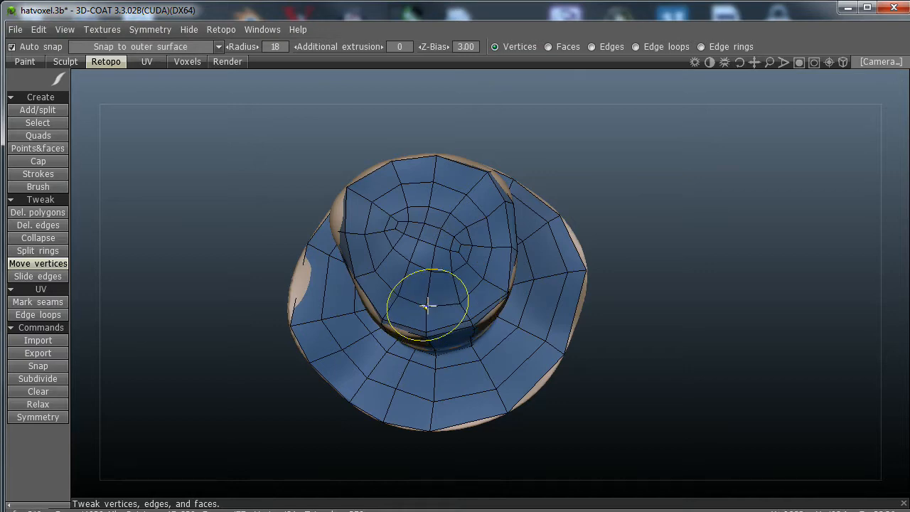
Step: Nudge a vertex near the crown's upper edge on the left side and one on the front centre edge slightly upward
left_click_drag(661, 314, 501, 116)
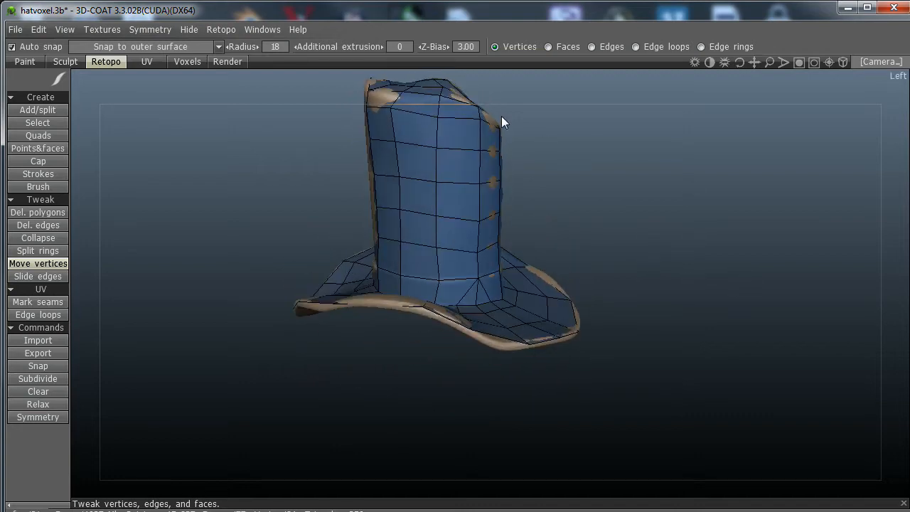
left_click_drag(437, 116, 437, 111)
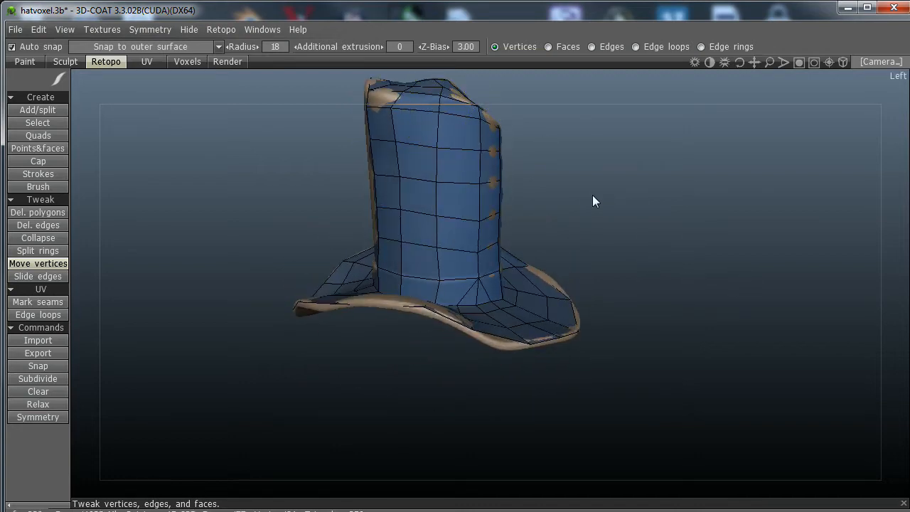
left_click_drag(592, 196, 694, 193)
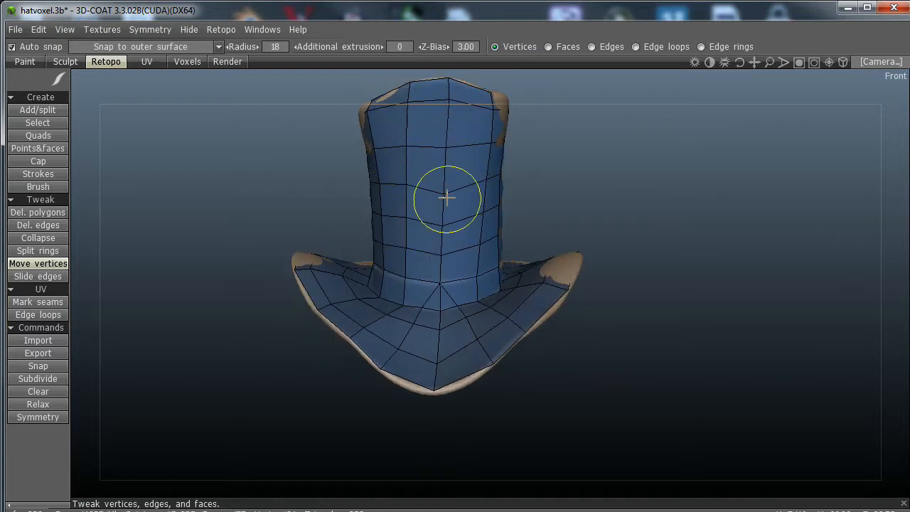
left_click_drag(444, 194, 443, 189)
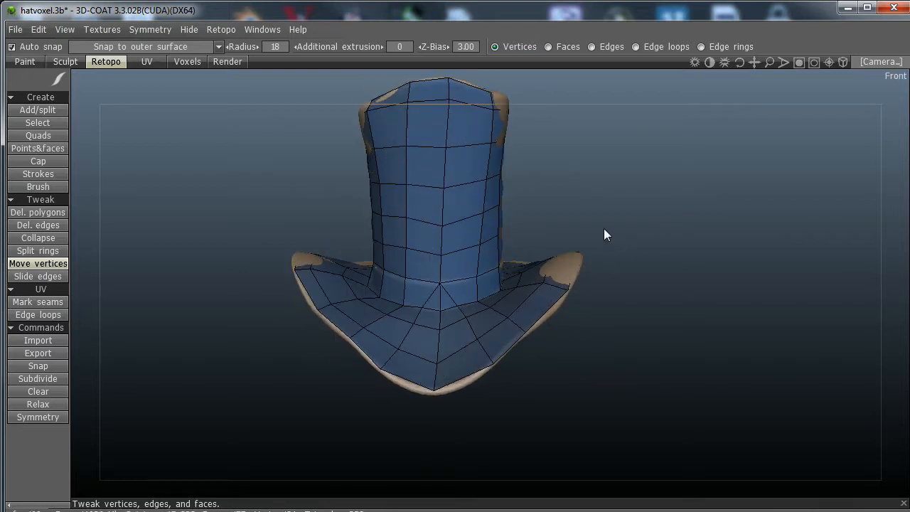
left_click_drag(604, 228, 680, 274)
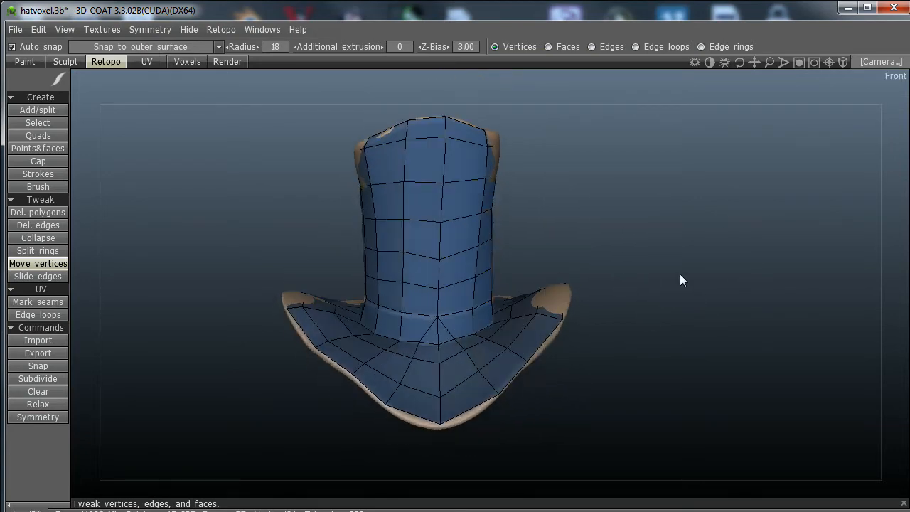
Step: Export the retopology mesh to the Ghost folder as an OBJ file named hatForShell2
left_click(214, 30)
left_click(231, 65)
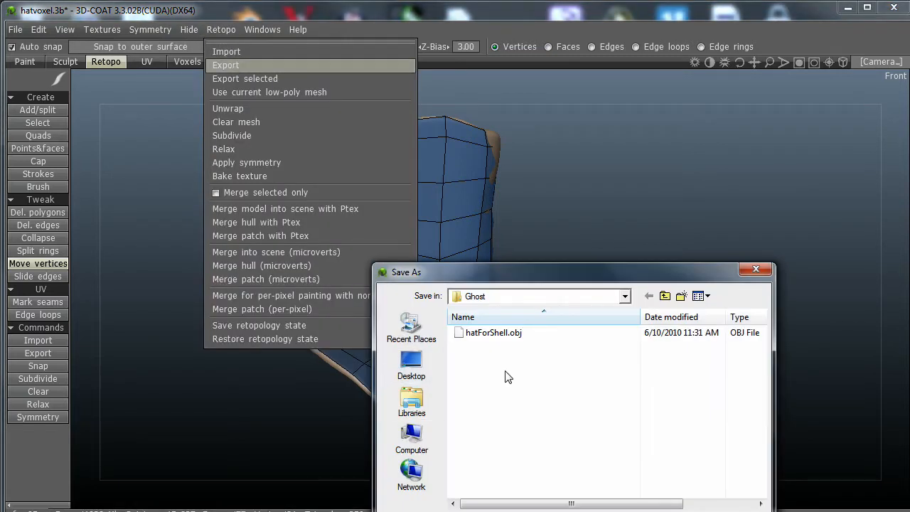
left_click(498, 340)
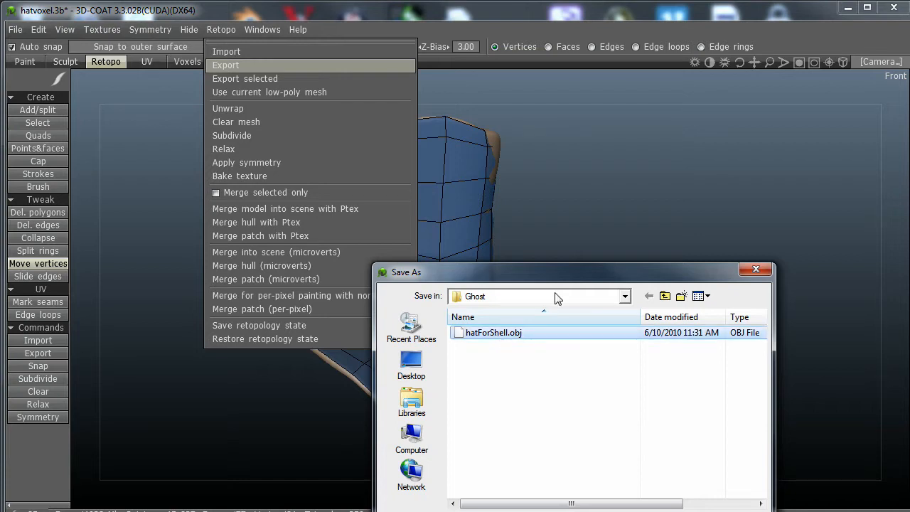
left_click_drag(559, 273, 575, 180)
left_click(585, 432)
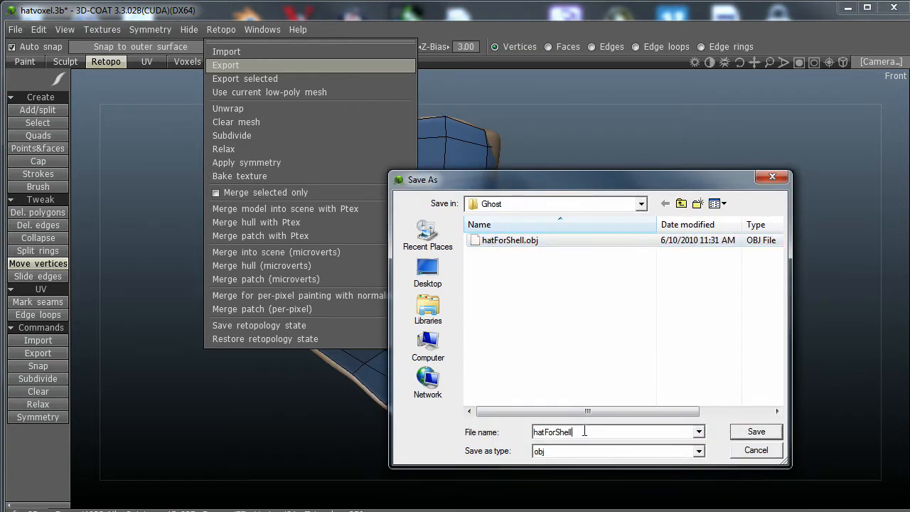
type("2")
left_click(755, 432)
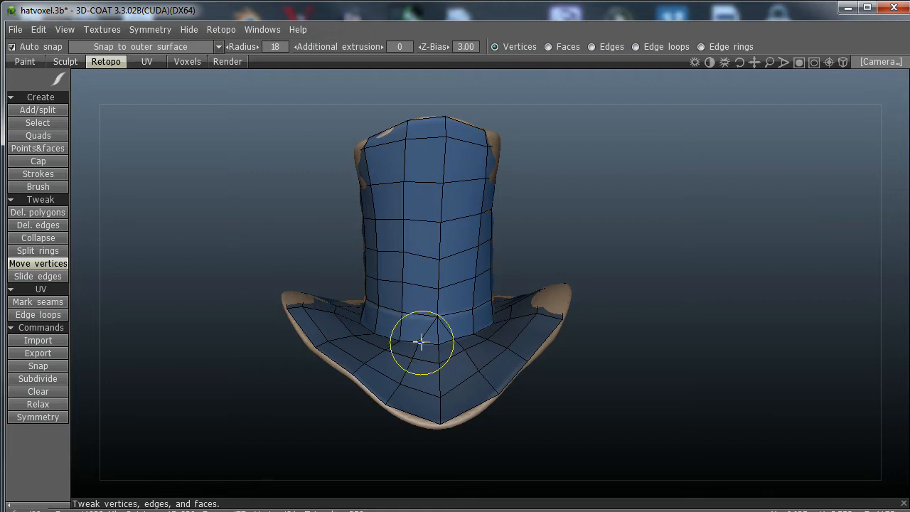
Step: Move individual vertices along the hat band and the crown's base to even their spacing where the crown meets the brim
left_click_drag(561, 382, 508, 402)
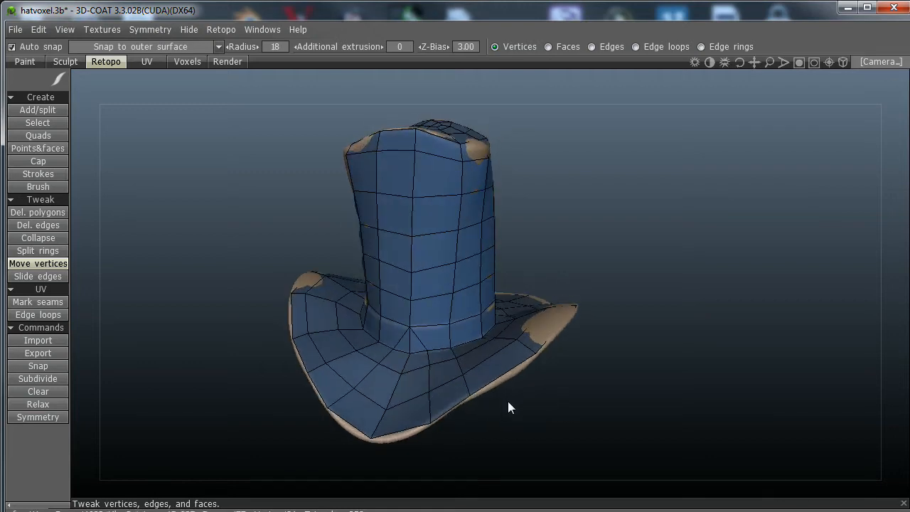
right_click_drag(508, 401, 560, 414)
middle_click_drag(560, 414, 581, 348)
left_click_drag(581, 349, 555, 441)
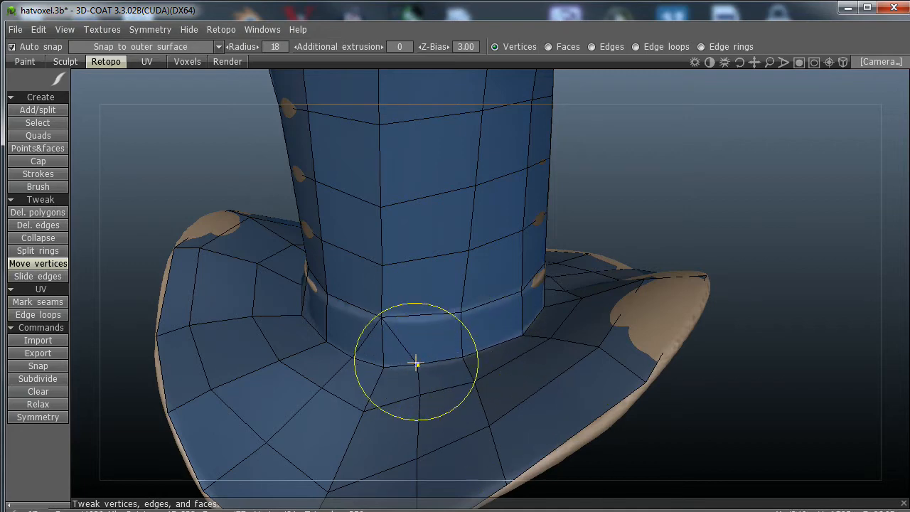
mouse_move(416, 364)
left_mouse_down()
mouse_move(424, 414)
mouse_move(349, 415)
left_mouse_up()
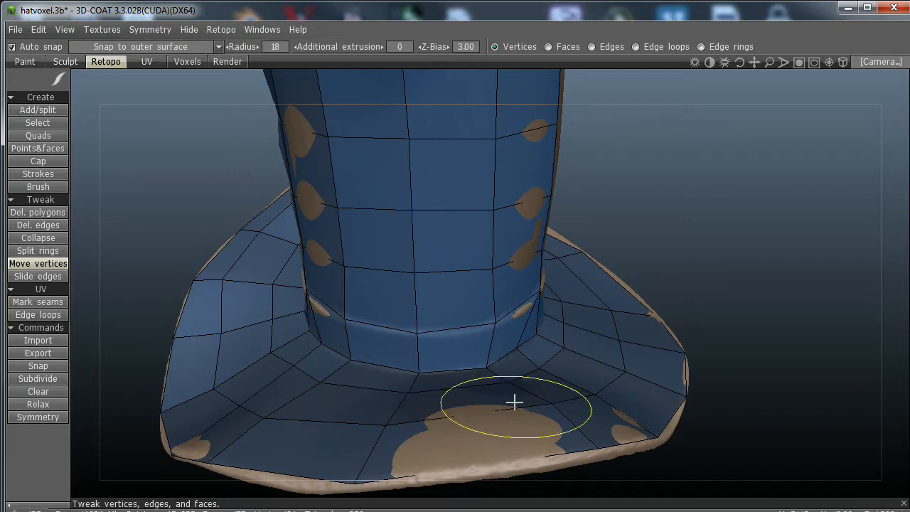
mouse_move(516, 403)
left_mouse_down()
mouse_move(441, 416)
mouse_move(418, 392)
left_mouse_up()
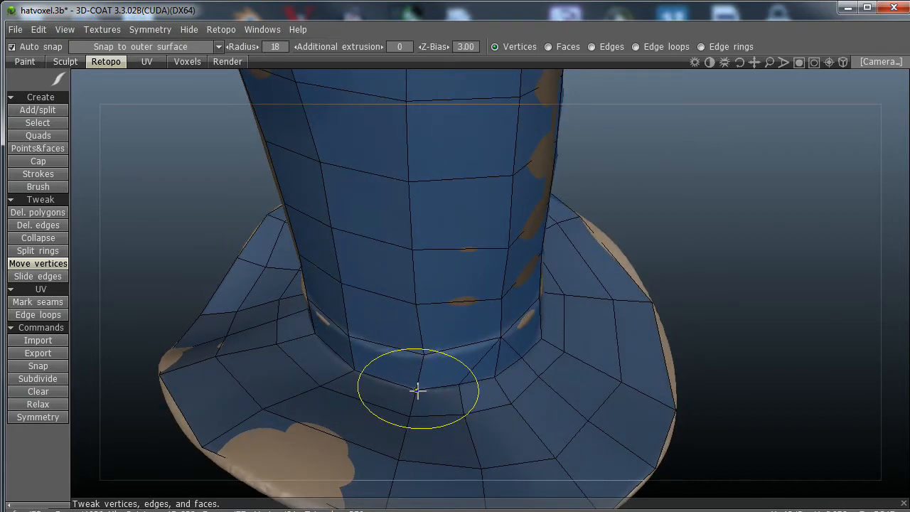
left_click_drag(426, 356, 420, 354)
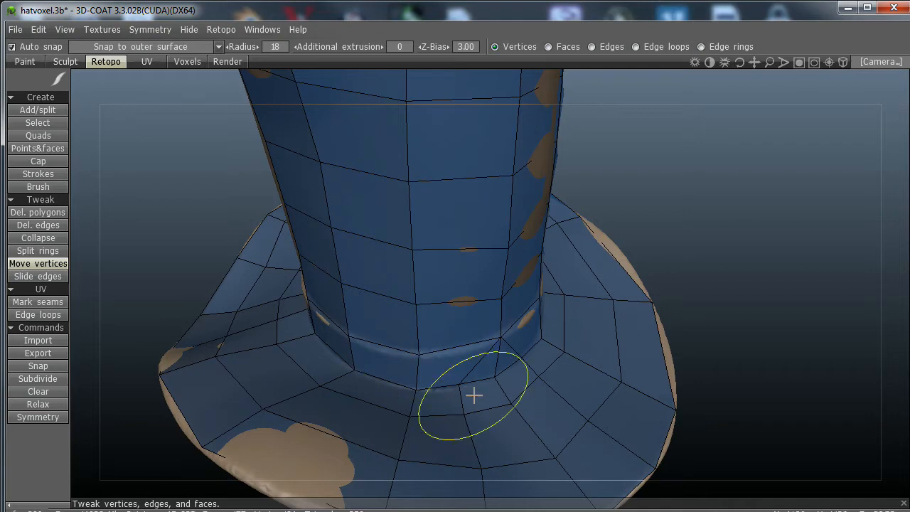
left_click_drag(474, 395, 406, 415)
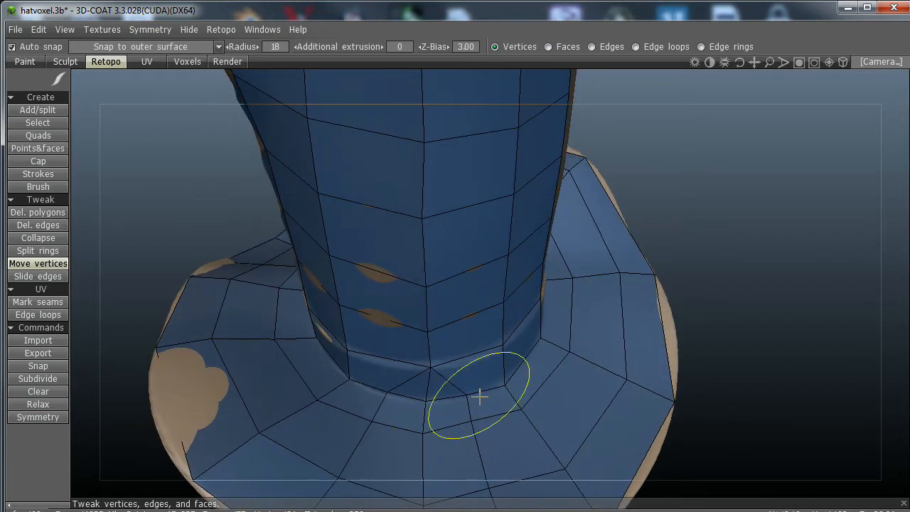
left_click_drag(493, 428, 491, 439)
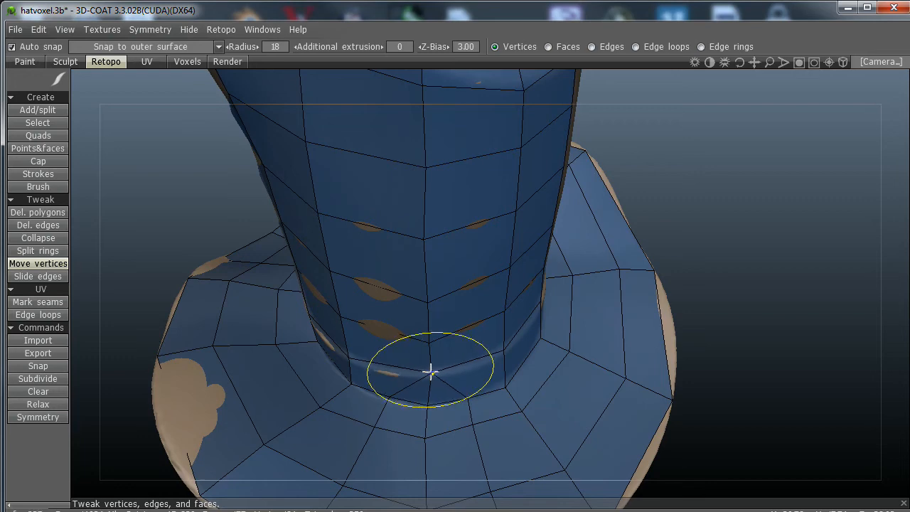
Step: Adjust the remaining band and base vertices all around the crown to follow the sculpted crease of the hat band
left_click_drag(587, 417, 458, 424, "alt")
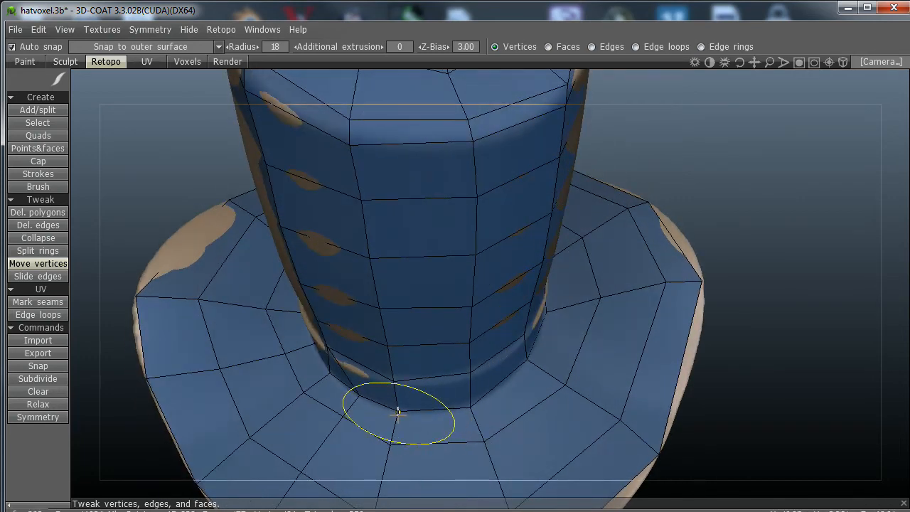
left_click_drag(397, 412, 494, 364, "alt")
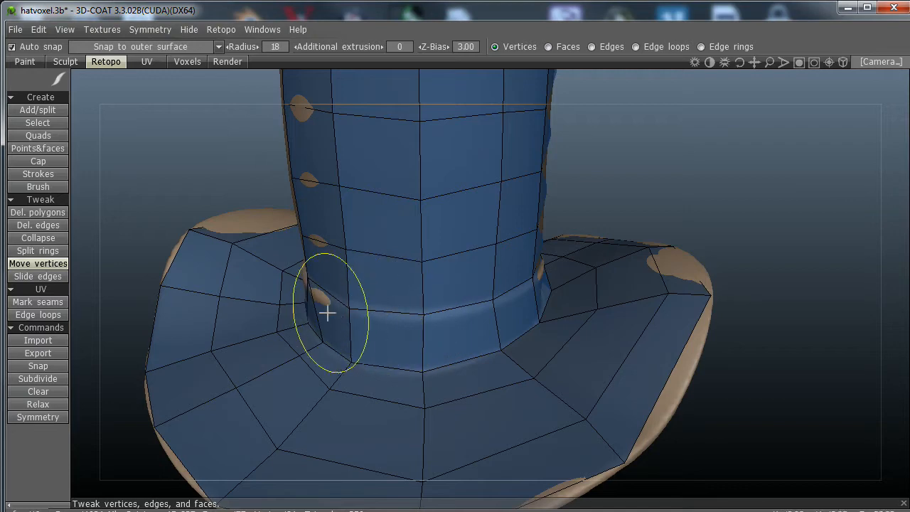
mouse_move(455, 352)
left_mouse_down("alt")
mouse_move(532, 382)
mouse_move(463, 447)
left_mouse_up("alt")
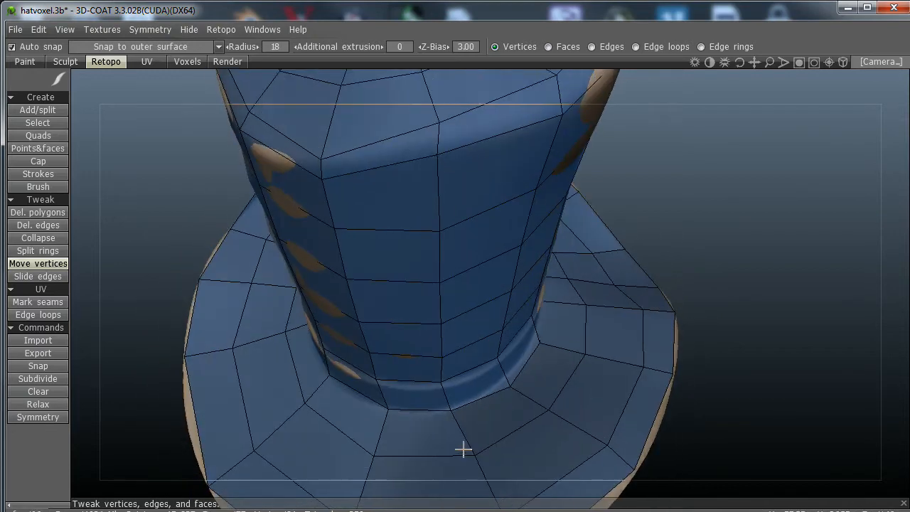
mouse_move(450, 411)
left_mouse_down("alt")
mouse_move(516, 431)
mouse_move(459, 431)
mouse_move(445, 409)
mouse_move(441, 426)
mouse_move(400, 426)
mouse_move(508, 416)
mouse_move(485, 422)
mouse_move(494, 386)
mouse_move(543, 384)
mouse_move(465, 394)
mouse_move(479, 285)
left_mouse_up("alt")
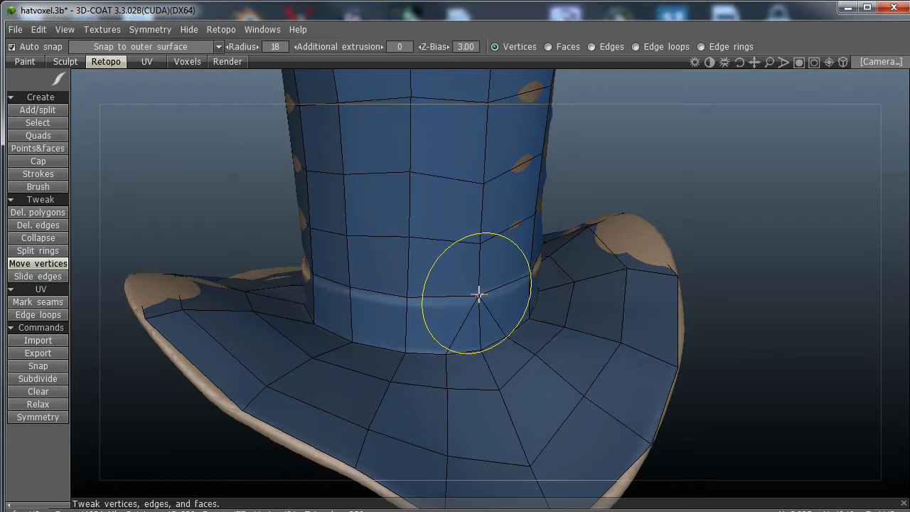
left_click_drag(454, 352, 484, 307, "alt")
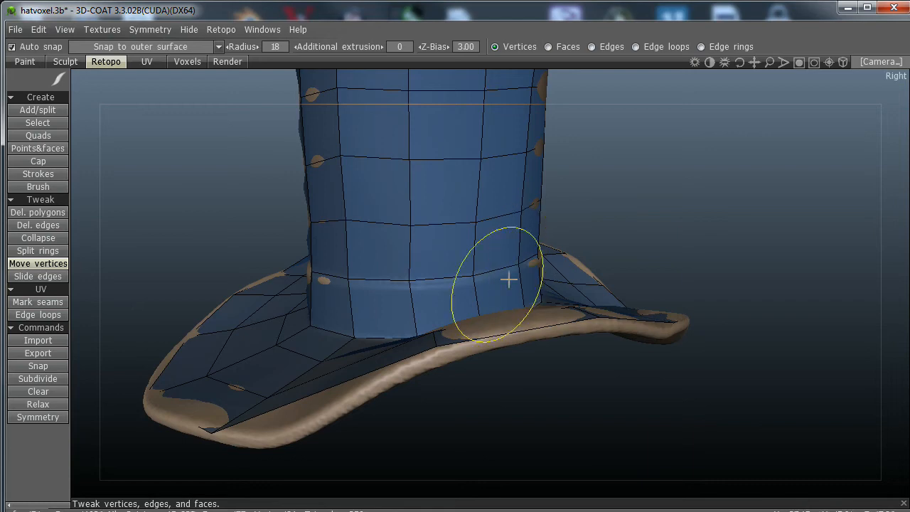
left_click_drag(509, 280, 497, 330, "alt")
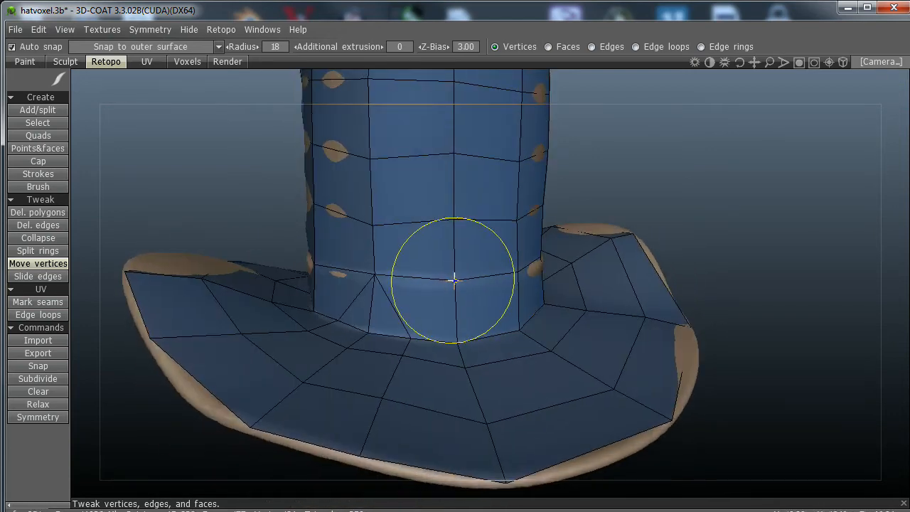
mouse_move(457, 285)
left_mouse_down("alt")
mouse_move(401, 379)
mouse_move(399, 294)
mouse_move(443, 329)
mouse_move(349, 329)
mouse_move(374, 315)
mouse_move(545, 327)
mouse_move(402, 327)
mouse_move(533, 325)
mouse_move(459, 321)
left_mouse_up("alt")
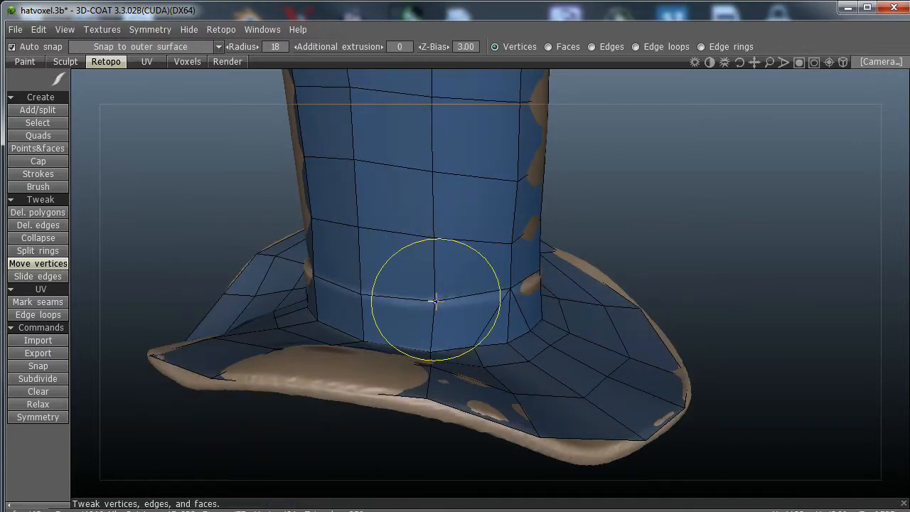
left_click_drag(495, 351, 668, 359, "alt")
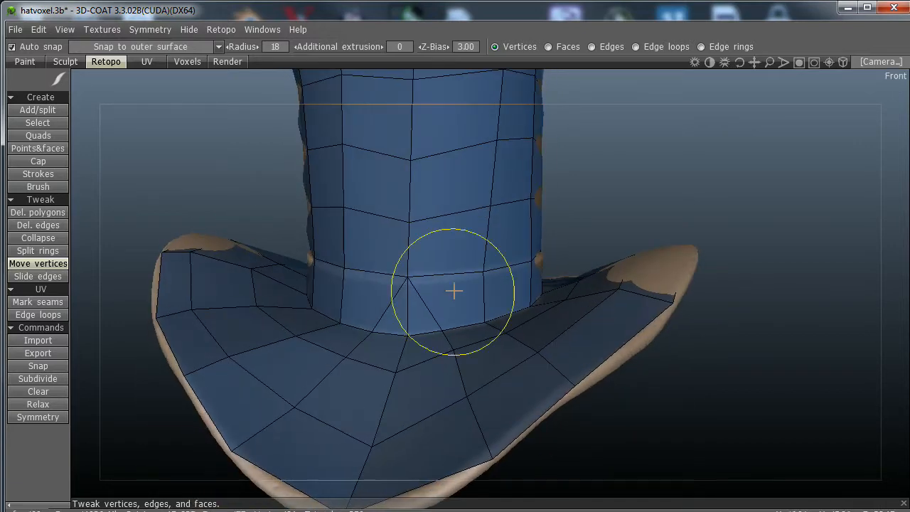
Step: Export the adjusted retopology mesh again, overwriting hatForShell2.obj in the Ghost folder
left_click(221, 29)
left_click(220, 64)
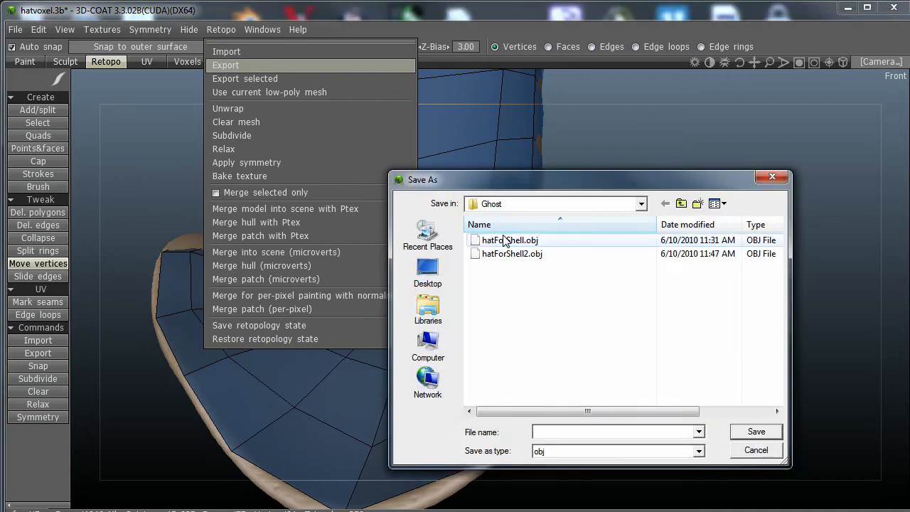
left_click(512, 254)
left_click(757, 432)
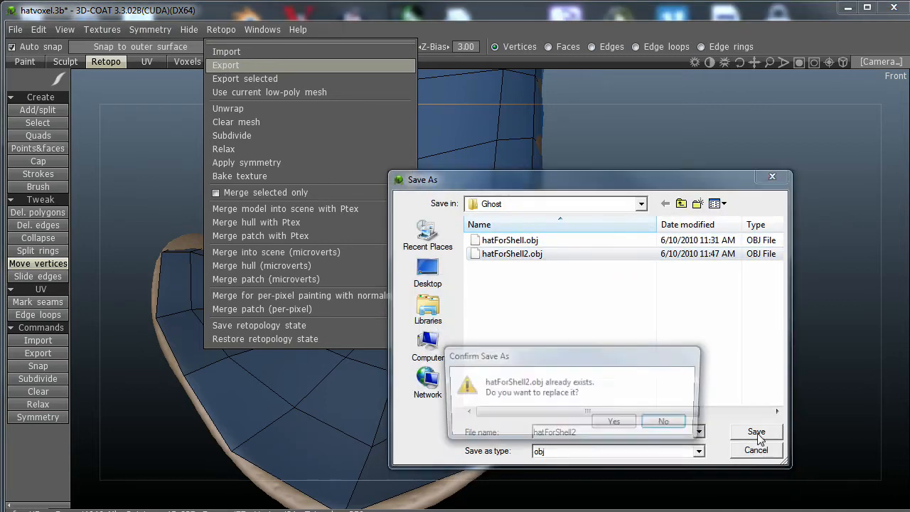
left_click(616, 423)
left_click_drag(660, 428, 663, 418)
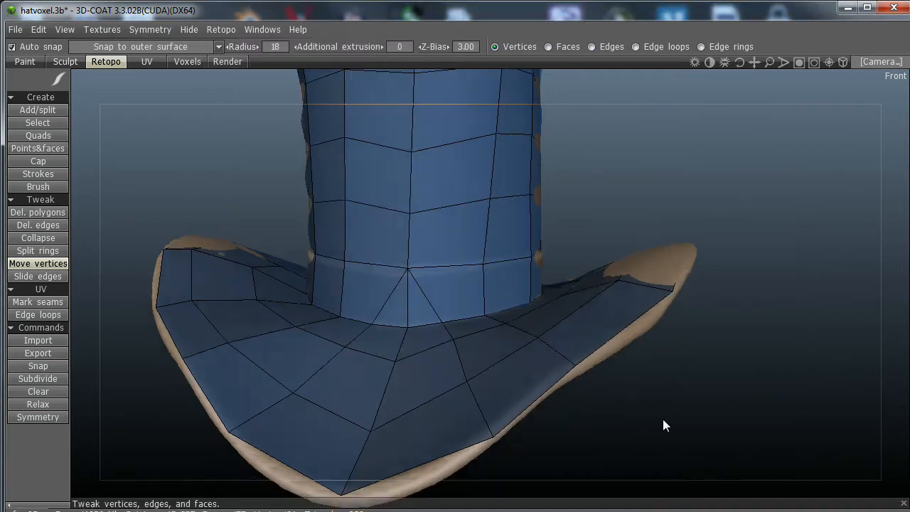
Step: Add a new layer to the voxel sculpt alongside GhostHat and start a cylinder primitive in it
right_click_drag(662, 418, 616, 329)
middle_click_drag(616, 329, 600, 393)
left_click_drag(599, 394, 512, 404)
mouse_move(582, 305)
left_mouse_down()
mouse_move(574, 384)
mouse_move(576, 276)
mouse_move(613, 294)
mouse_move(595, 423)
mouse_move(611, 405)
mouse_move(653, 283)
left_mouse_up()
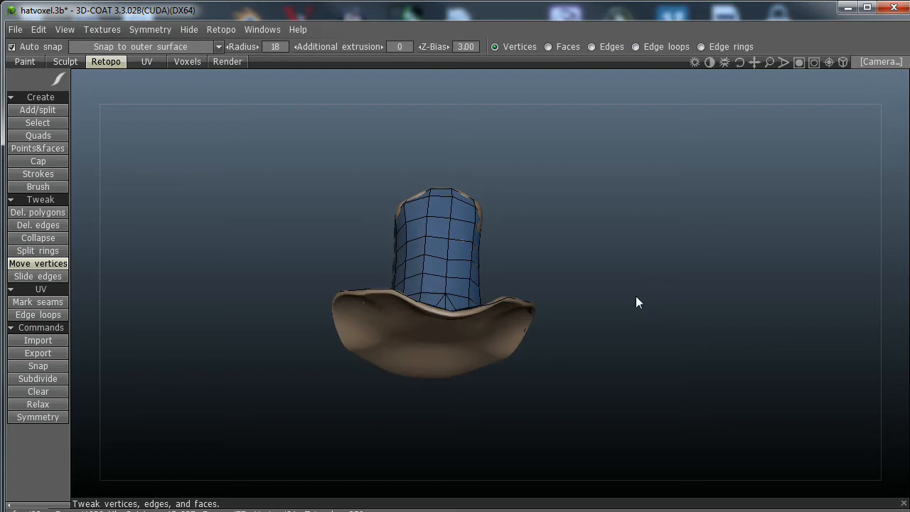
left_click(187, 61)
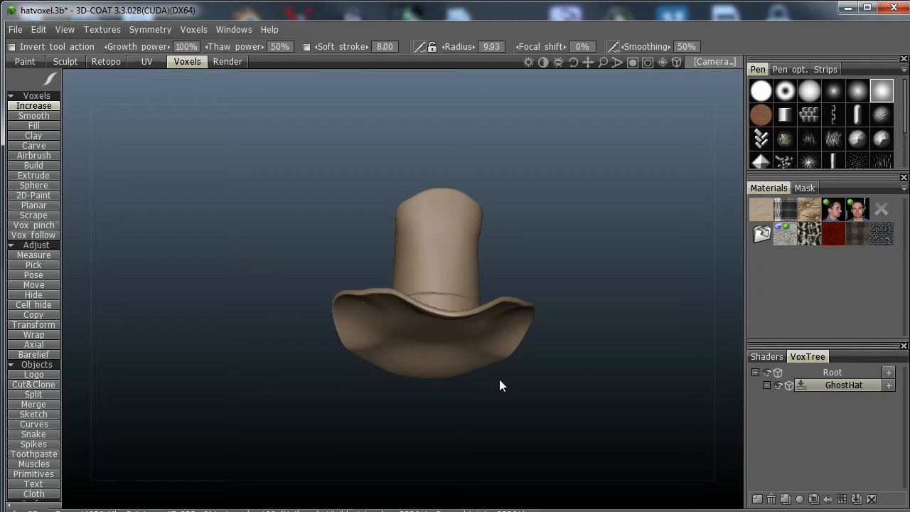
left_click_drag(499, 381, 573, 411)
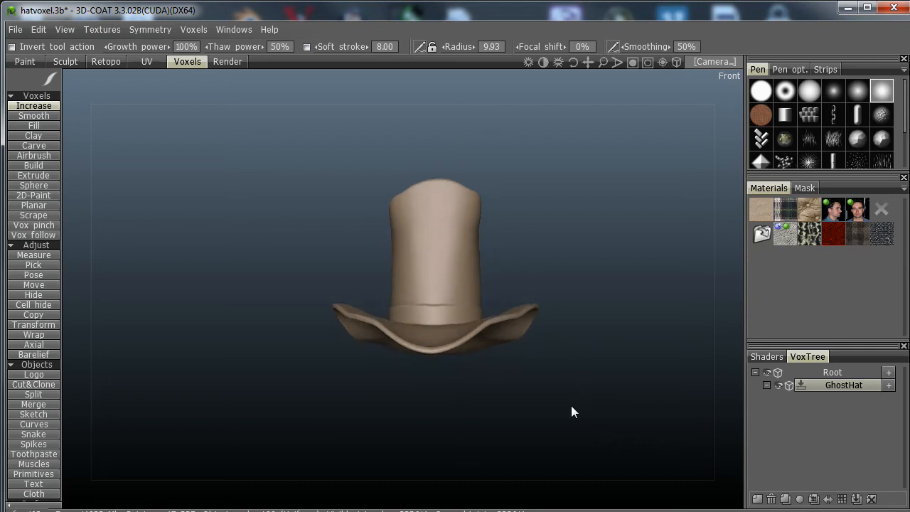
left_click(757, 500)
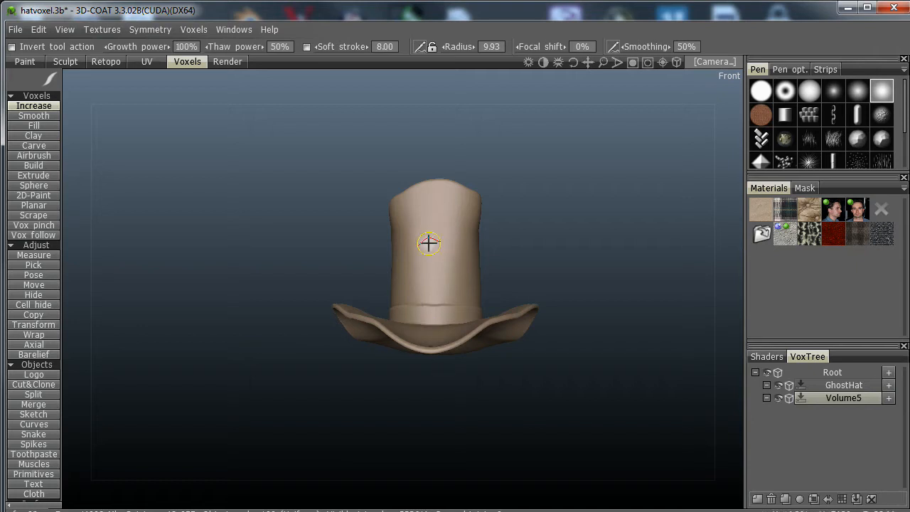
left_click(36, 474)
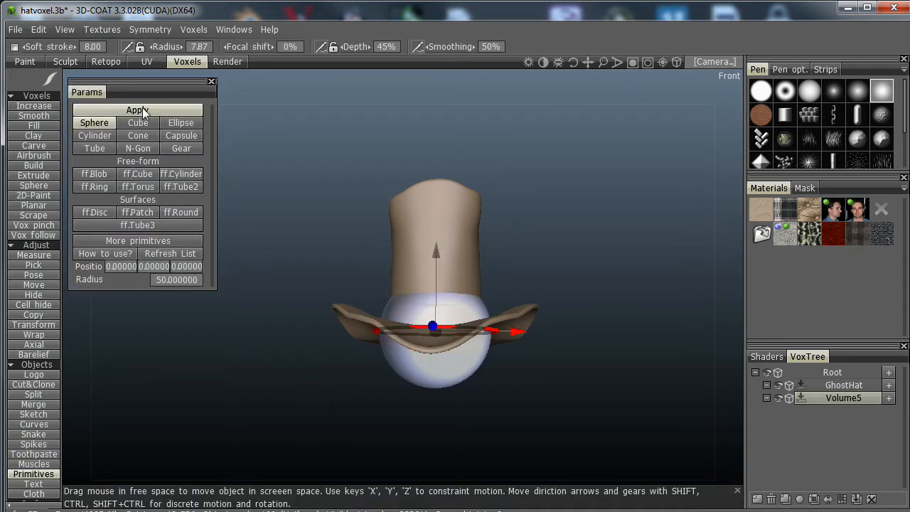
left_click(95, 135)
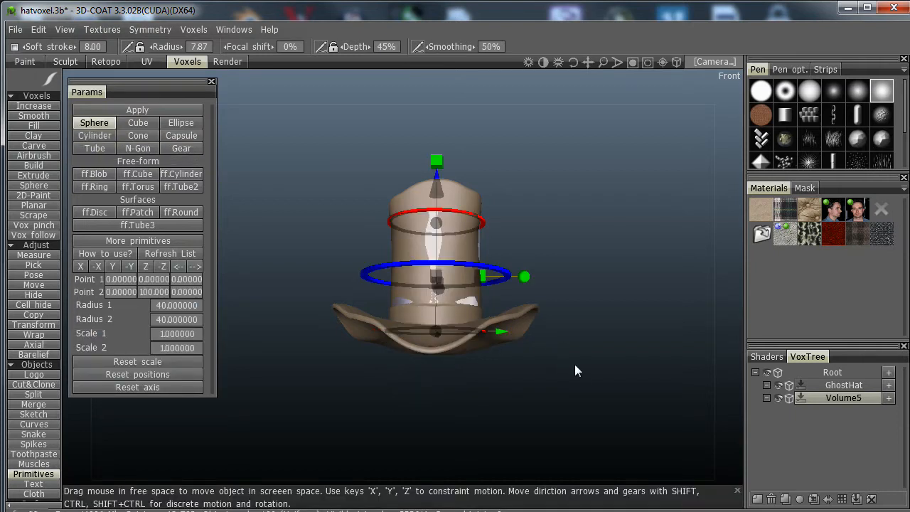
Step: Adjust the cylinder's radius to about 37.17 at both ends so it fits just inside the hat's crown
right_click_drag(563, 357, 639, 368, "alt")
left_click_drag(640, 367, 634, 407, "alt")
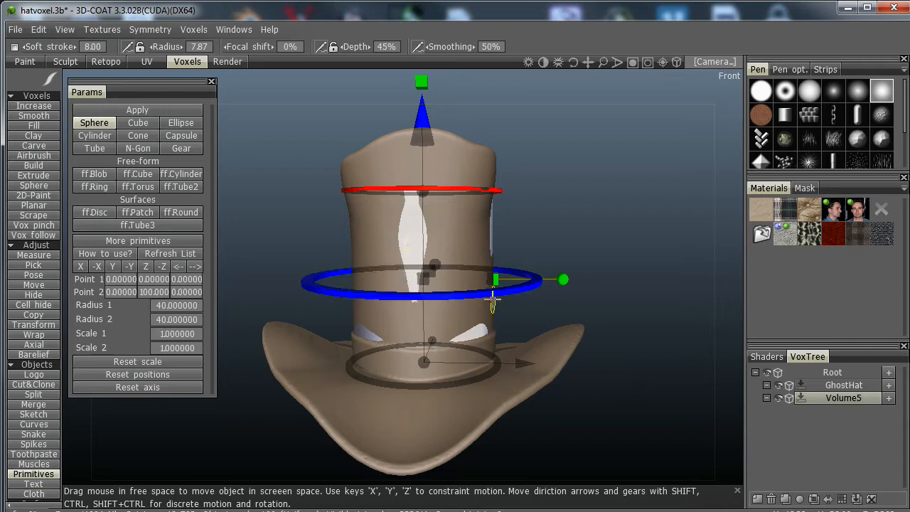
left_click_drag(514, 291, 506, 291)
mouse_move(624, 368)
left_mouse_down("alt")
mouse_move(629, 274)
mouse_move(635, 382)
left_mouse_up("alt")
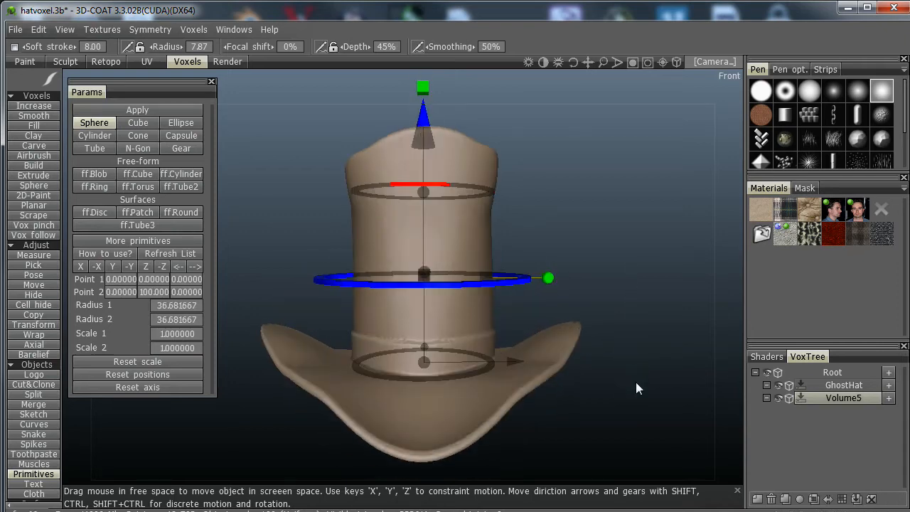
left_click_drag(518, 282, 524, 283)
left_click_drag(658, 348, 475, 392, "alt")
left_click_drag(517, 308, 392, 342)
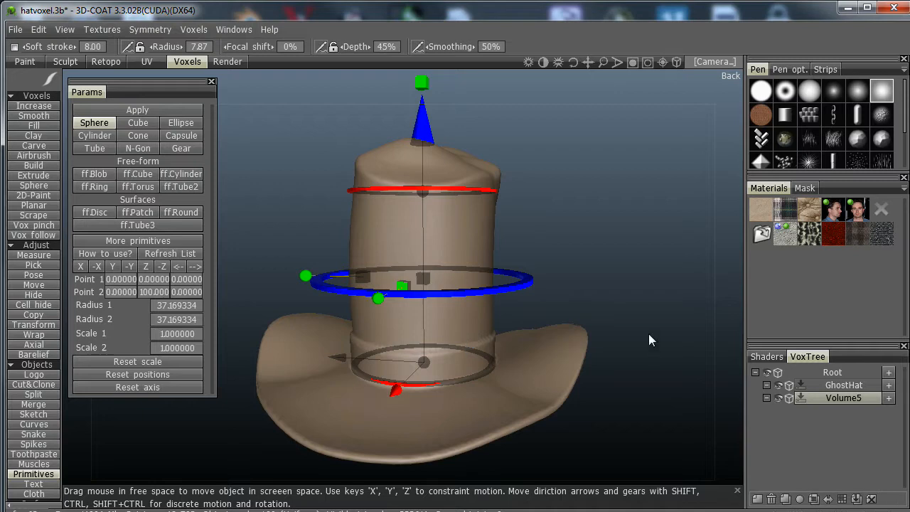
Step: Lower the cylinder until its base sits at about Y -9.09, below the brim, and apply it as voxels
left_click_drag(648, 333, 645, 311, "alt")
left_click_drag(425, 117, 424, 128)
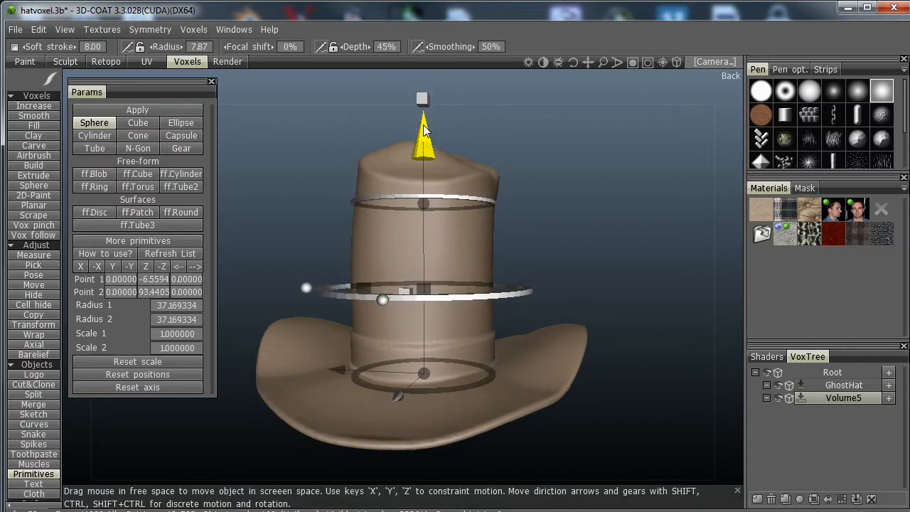
left_click_drag(562, 214, 599, 252, "alt")
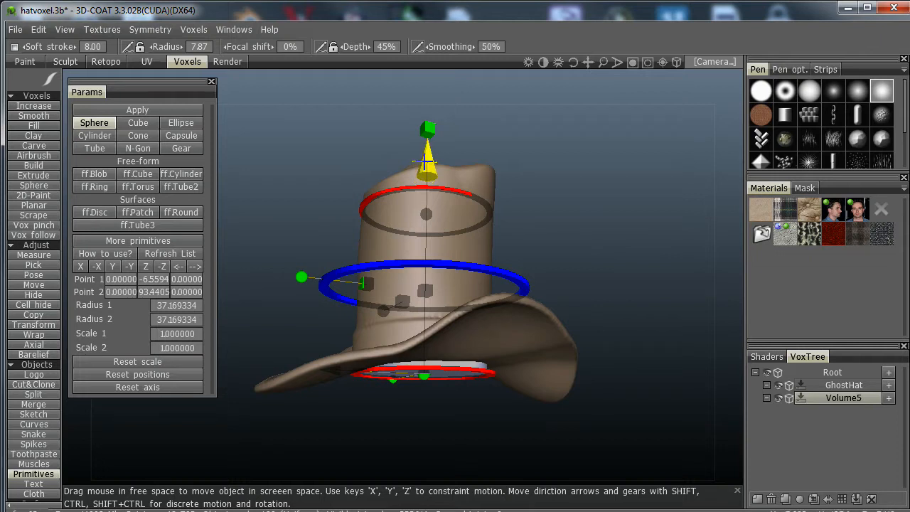
left_click_drag(425, 162, 426, 166)
left_click_drag(562, 210, 526, 229, "alt")
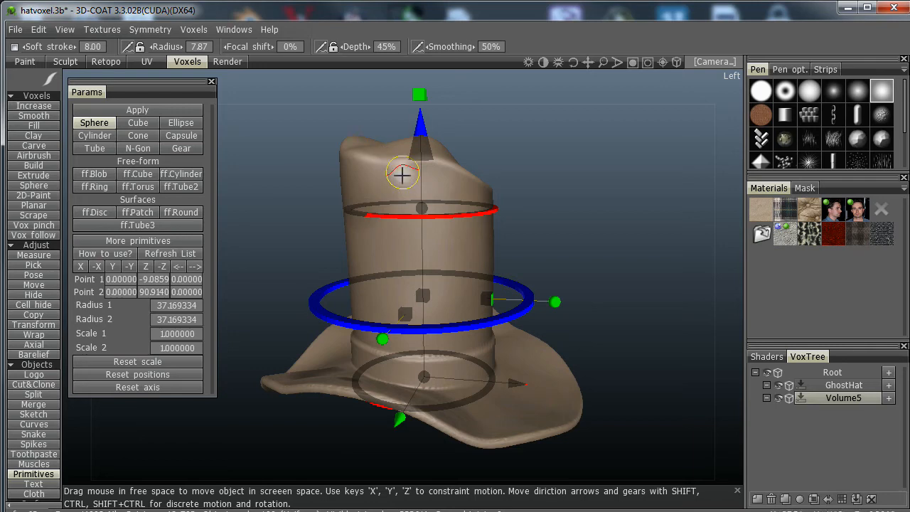
left_click_drag(564, 234, 616, 284, "alt")
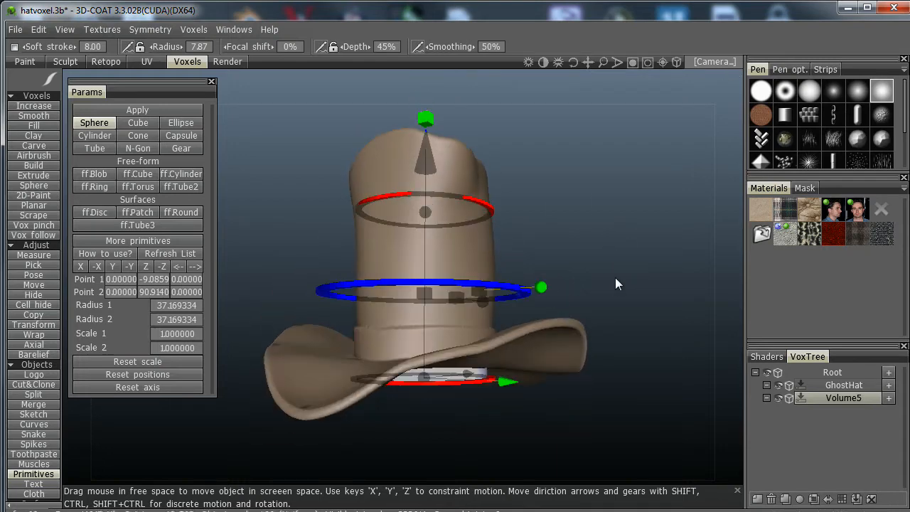
left_click(137, 111)
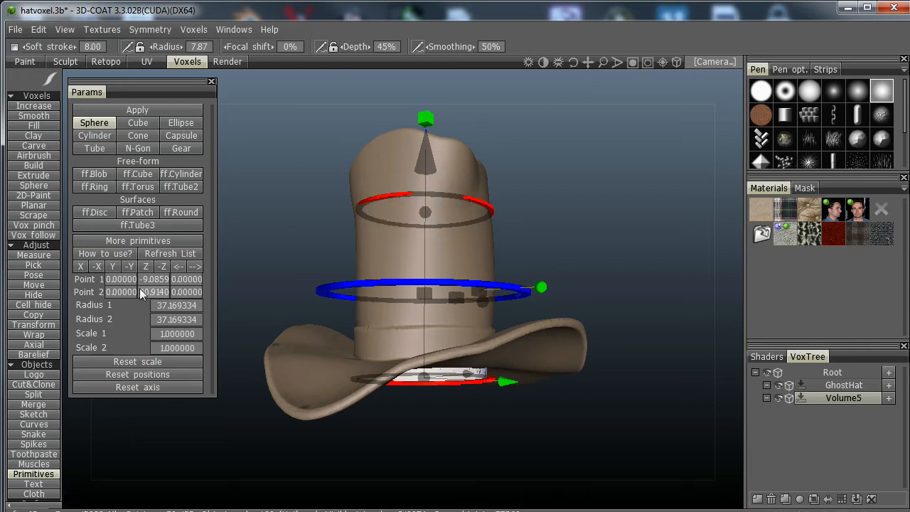
Step: Subtract the Volume5 cylinder from GhostHat to hollow out the underside of the hat
left_click(40, 167)
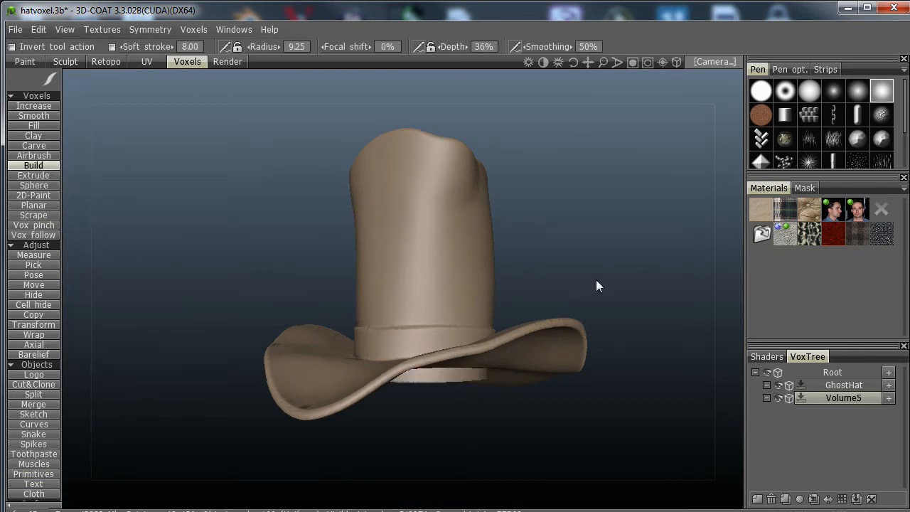
left_click_drag(595, 282, 577, 213)
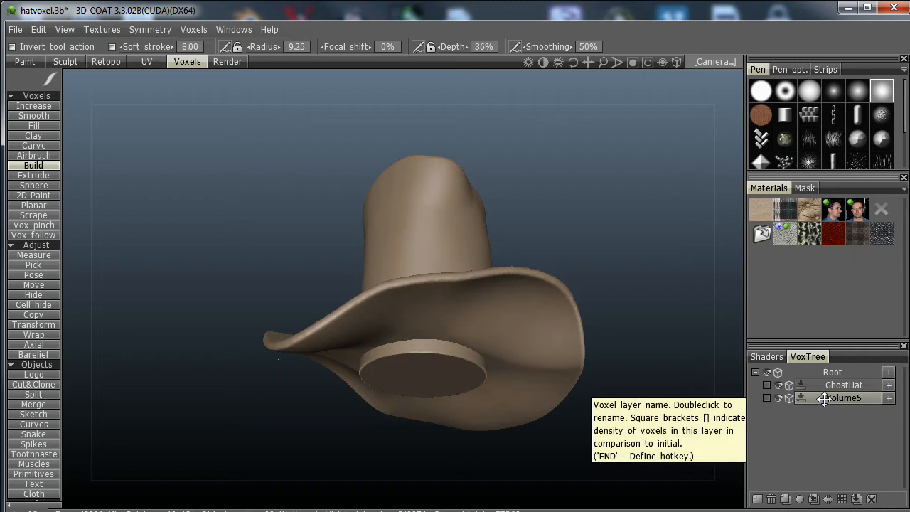
right_click(825, 398)
mouse_move(777, 468)
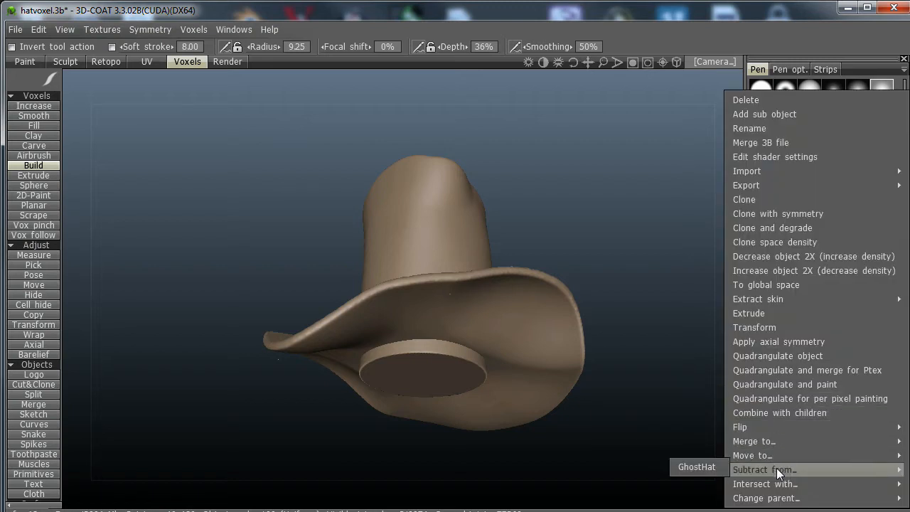
left_click(697, 467)
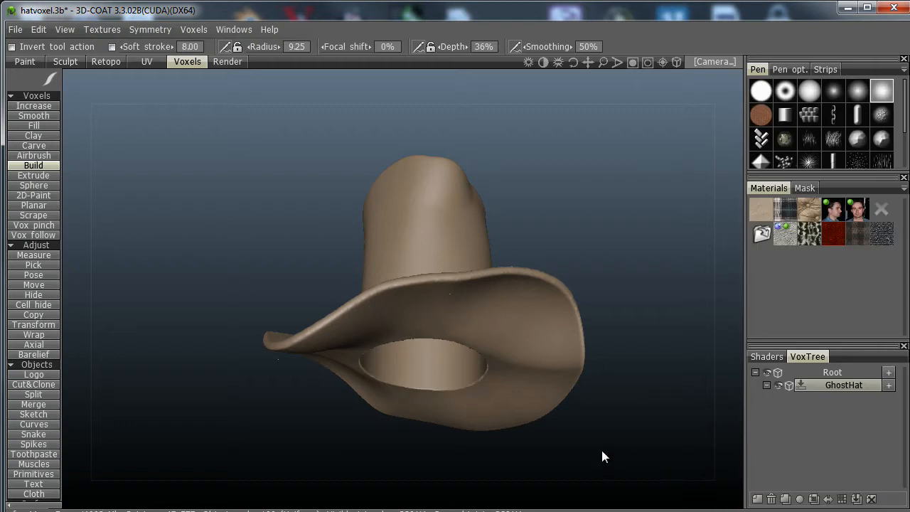
Step: Try smoothing the edge of the head opening under the brim at 50% smoothing, and undo the stroke
left_click_drag(568, 455, 656, 251, "shift")
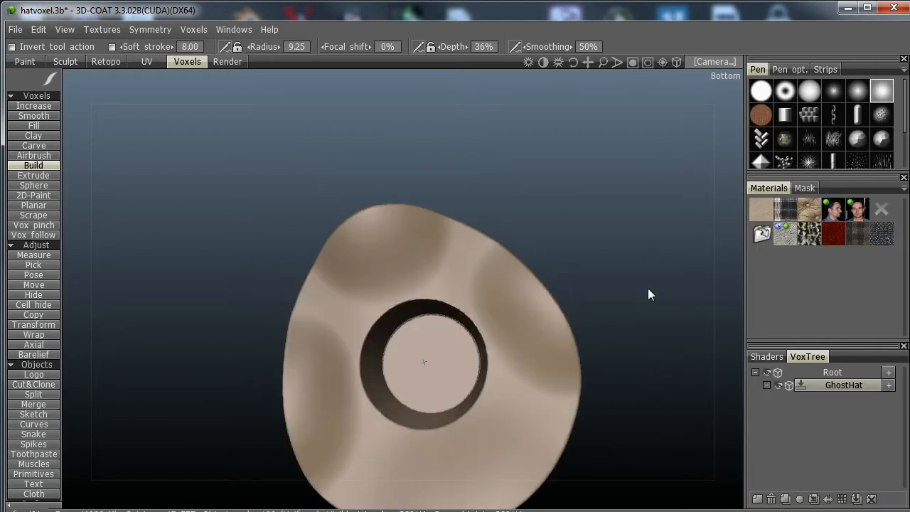
left_click_drag(648, 294, 620, 217)
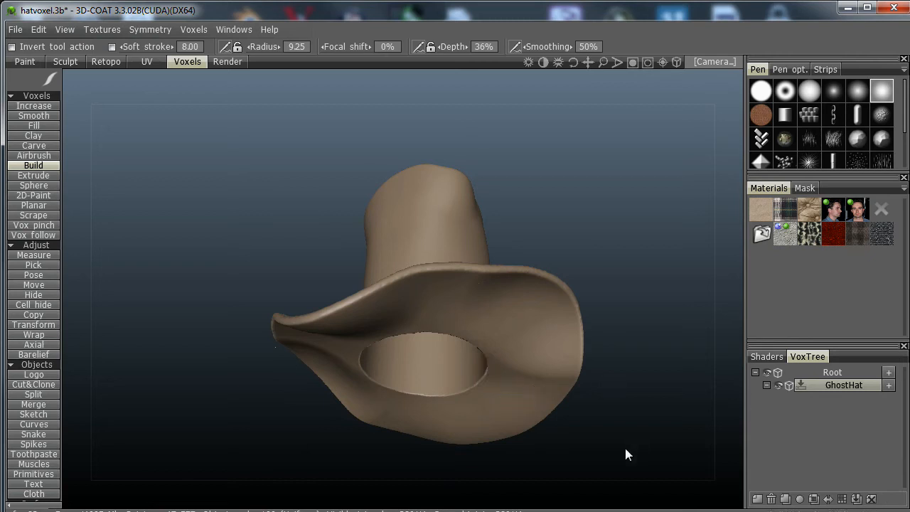
mouse_move(625, 455)
left_mouse_down()
mouse_move(665, 418)
mouse_move(670, 376)
mouse_move(654, 427)
mouse_move(624, 429)
mouse_move(664, 398)
mouse_move(676, 346)
left_mouse_up()
scroll(660, 428, "up", 3)
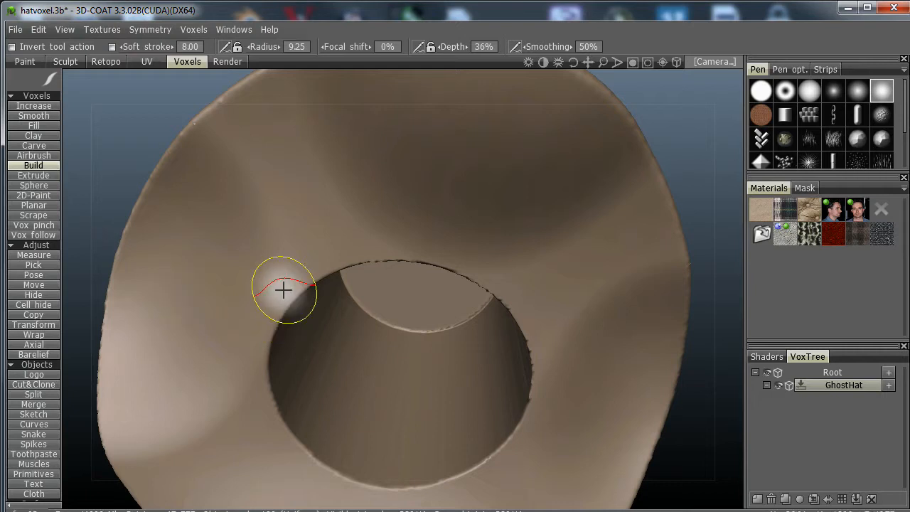
mouse_move(280, 291)
left_mouse_down()
mouse_move(299, 289)
mouse_move(291, 275)
left_mouse_up()
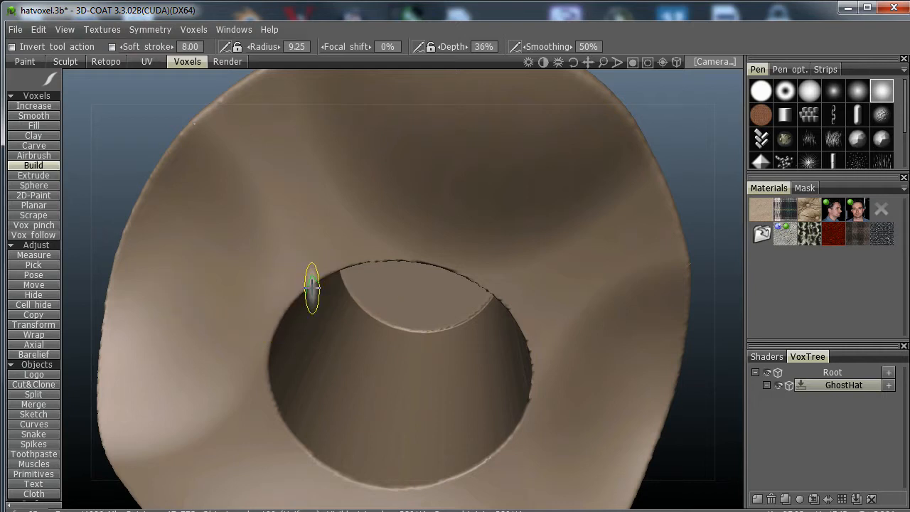
left_click_drag(268, 375, 280, 435, "ctrl")
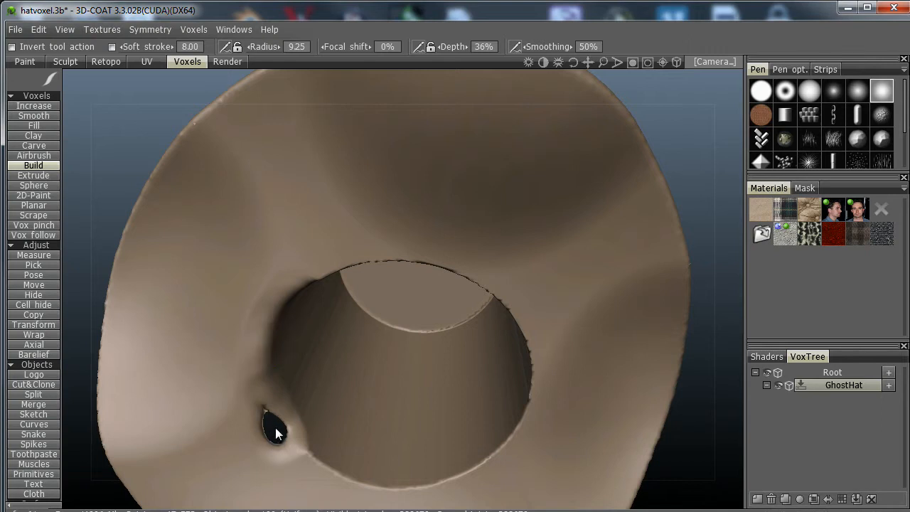
key("ctrl+z")
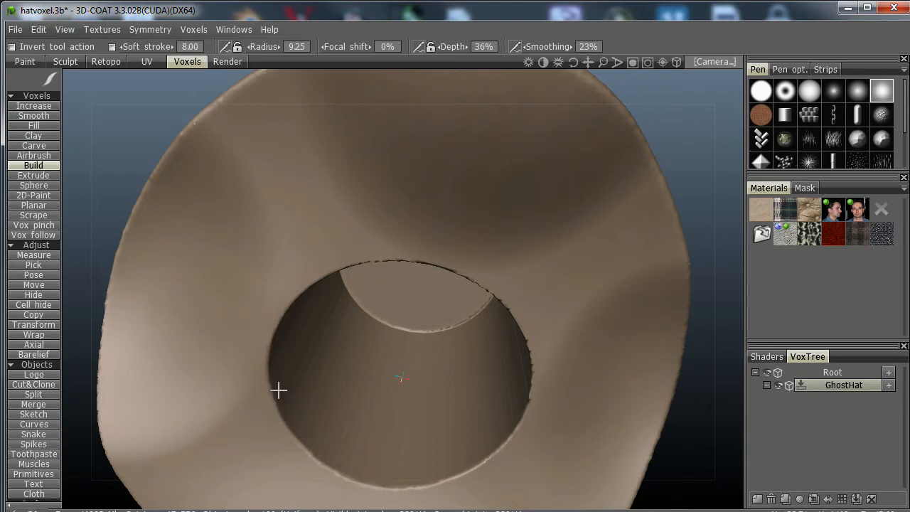
Step: Set the brush smoothing to 23% and smooth the jagged edge all around the head opening
middle_click_drag(278, 386, 325, 269)
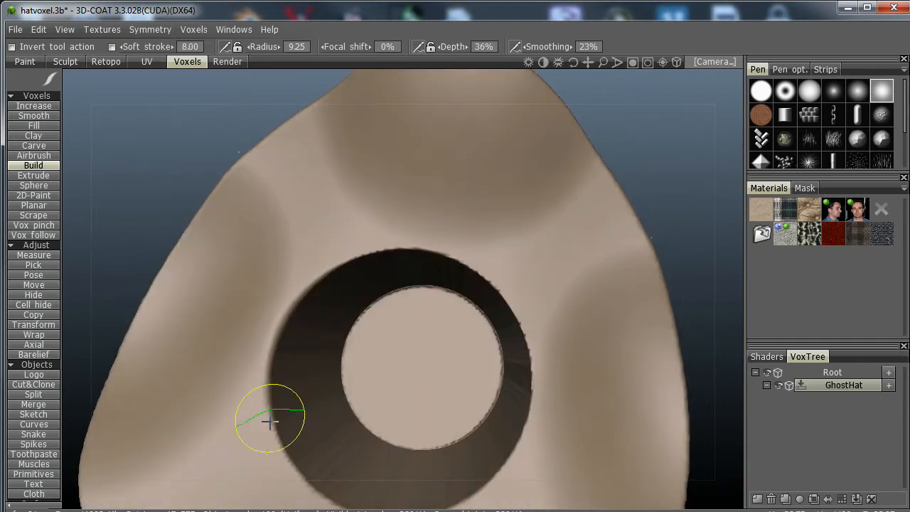
middle_click_drag(592, 383, 530, 351)
mouse_move(466, 484)
middle_mouse_down()
mouse_move(568, 471)
mouse_move(589, 377)
middle_mouse_up()
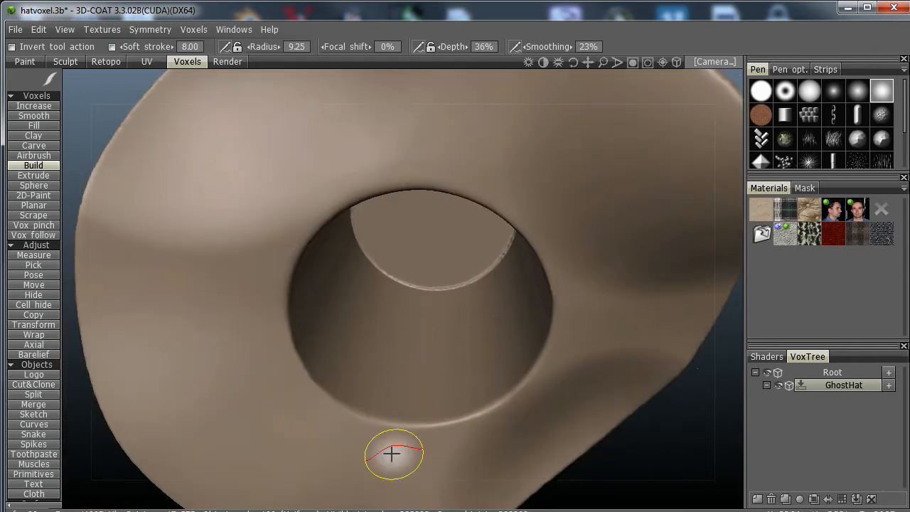
middle_click_drag(392, 450, 418, 315)
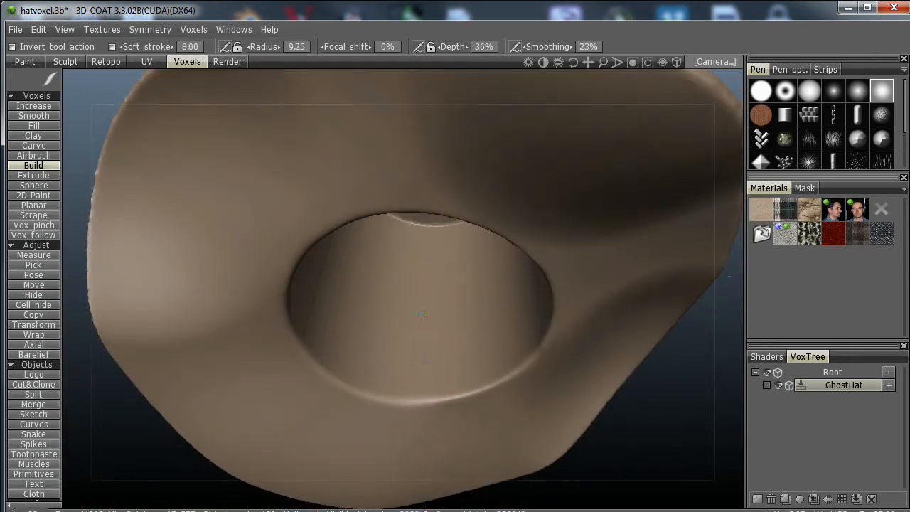
middle_click_drag(287, 307, 374, 437)
scroll(465, 428, "up", 4)
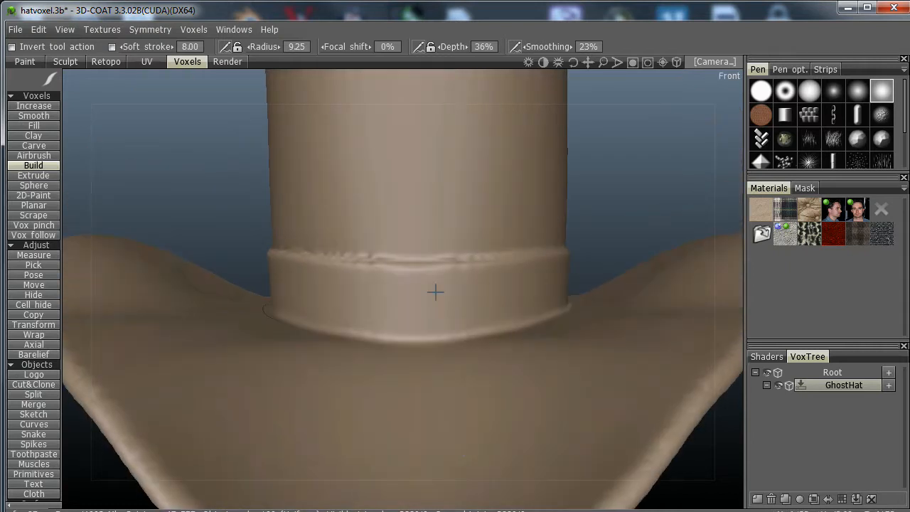
scroll(433, 291, "down", 5)
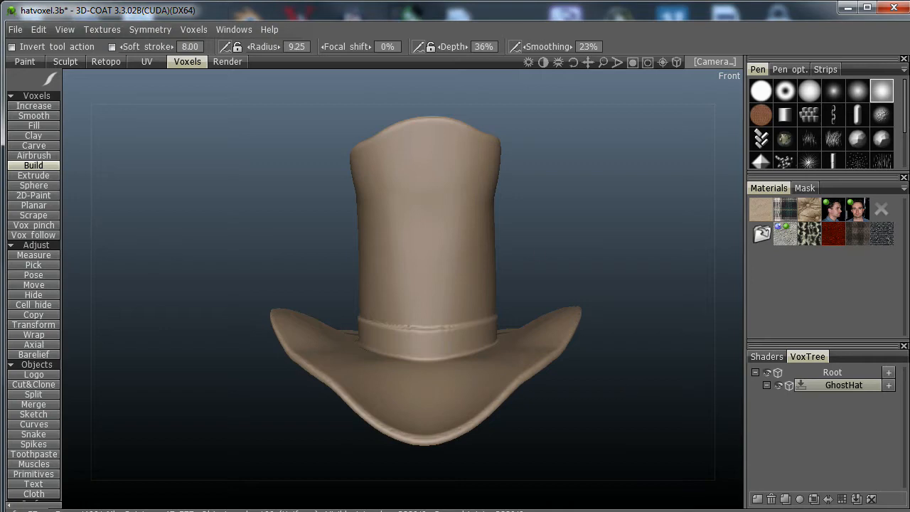
Step: Return to the retopology mesh and examine how it covers the hollowed hat from below and from the front
left_click(106, 62)
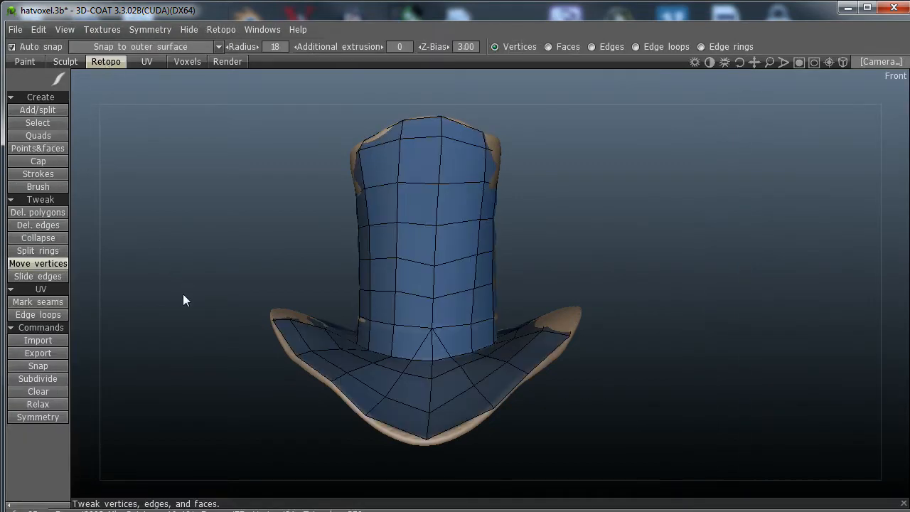
left_click_drag(156, 319, 196, 242)
left_click_drag(208, 339, 218, 219)
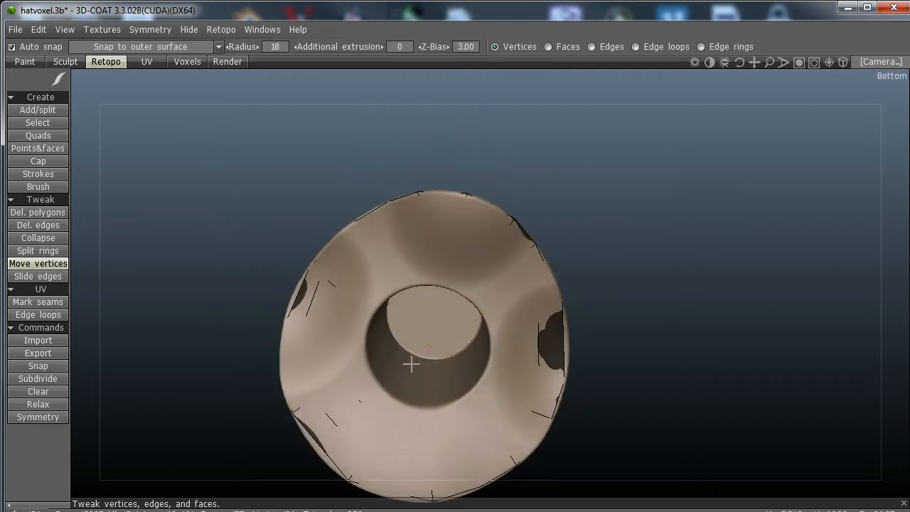
scroll(411, 364, "up", 3)
scroll(445, 400, "up", 3)
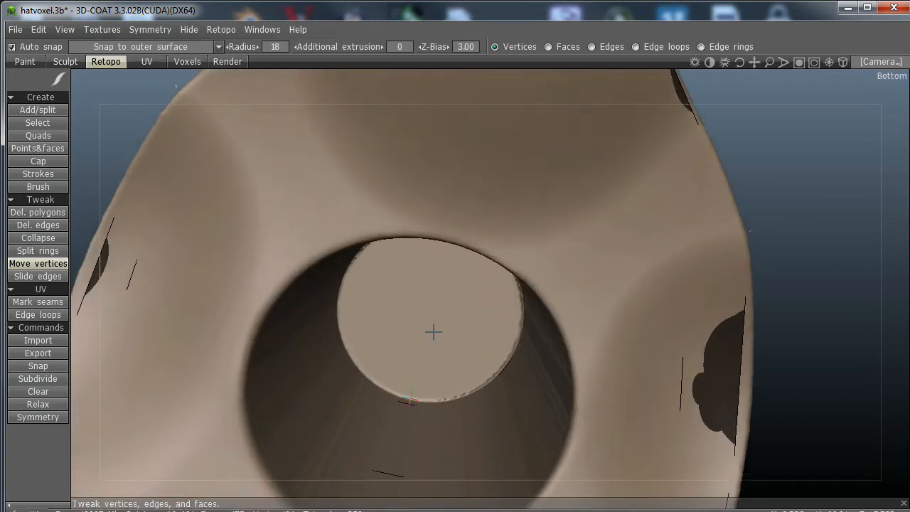
mouse_move(437, 210)
left_mouse_down()
mouse_move(441, 366)
mouse_move(475, 277)
mouse_move(459, 327)
left_mouse_up()
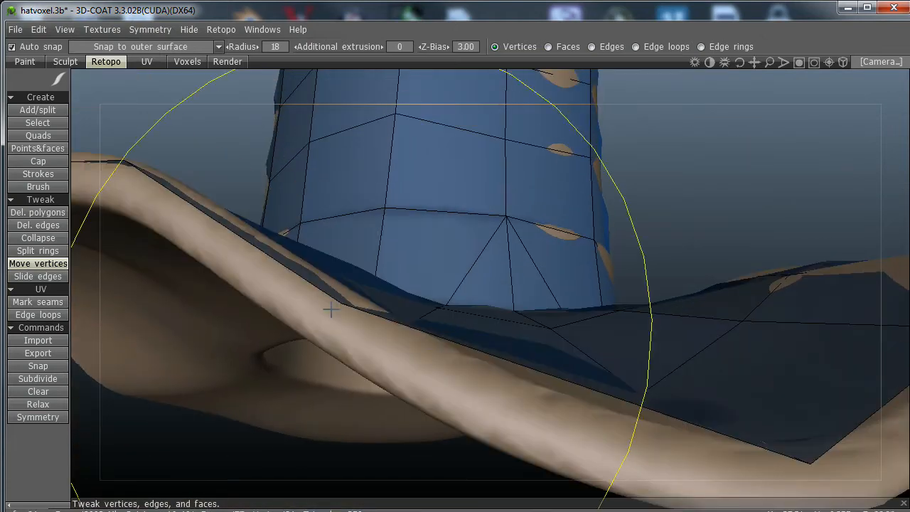
scroll(489, 321, "down", 4)
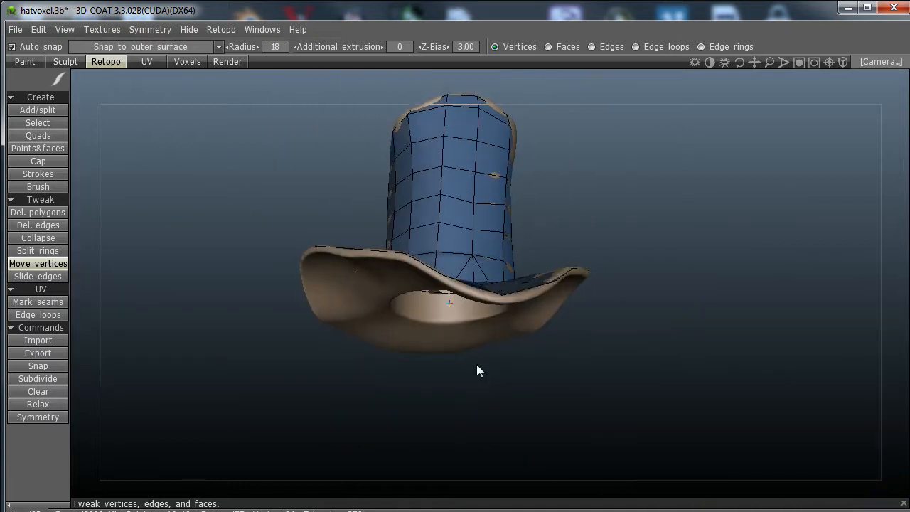
left_click_drag(476, 364, 494, 405)
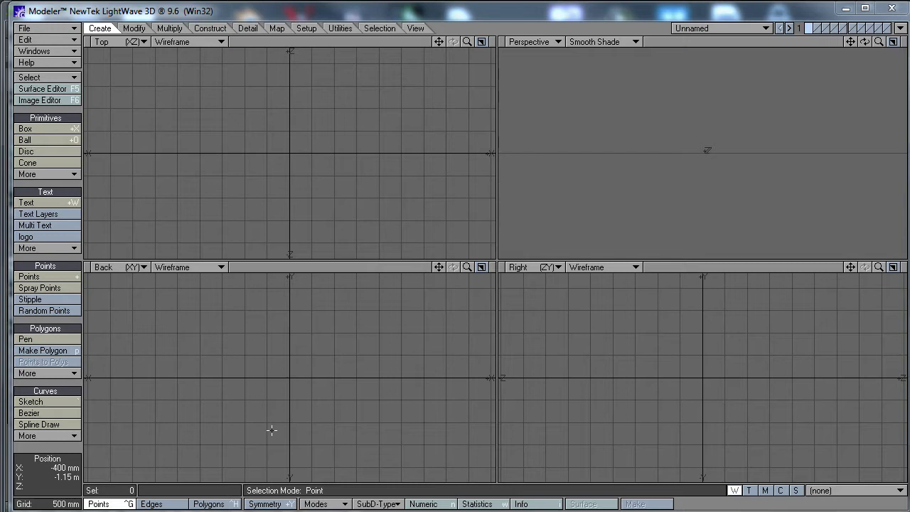
Step: Load hatForShell2.obj from the Ghost folder and fit the hat mesh in all views
left_click(339, 29)
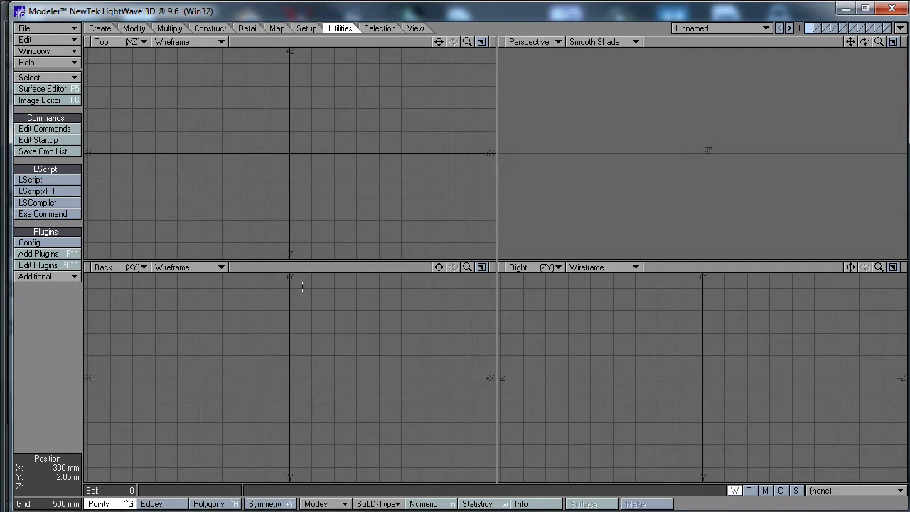
left_click(54, 29)
left_click(54, 28)
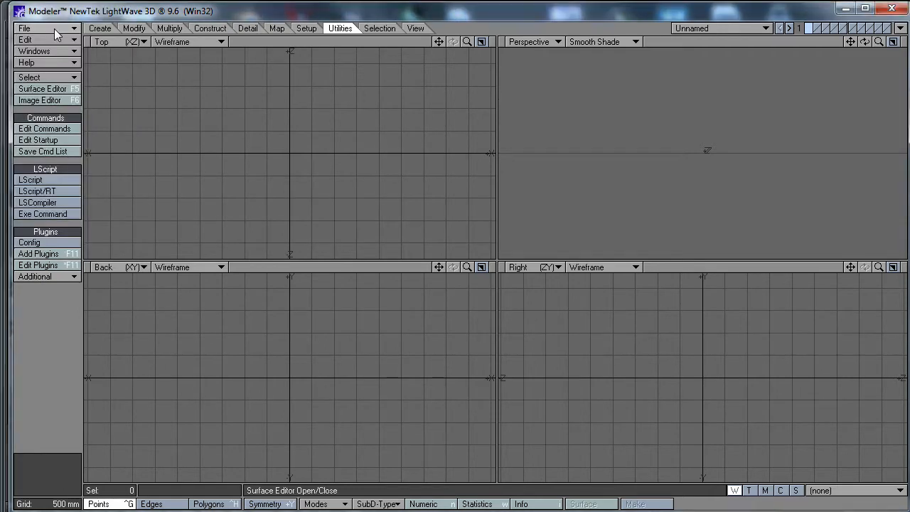
left_click(223, 135)
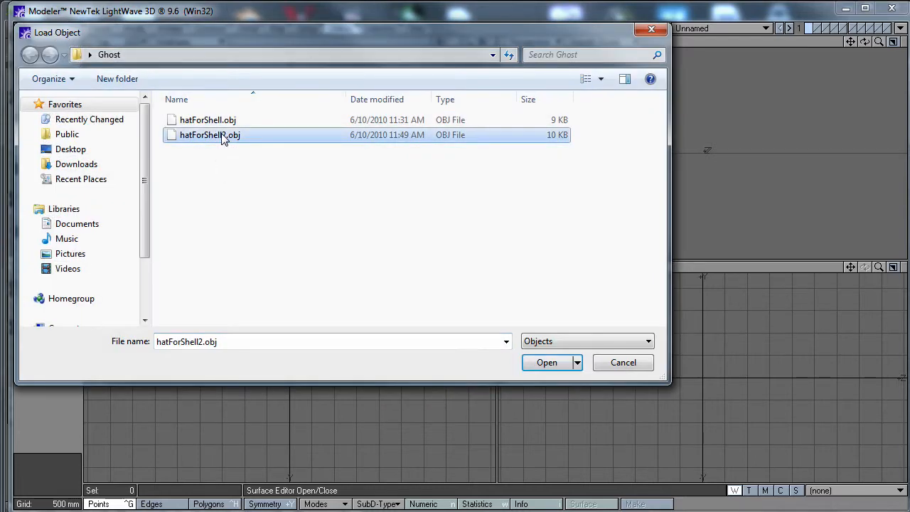
left_click(555, 364)
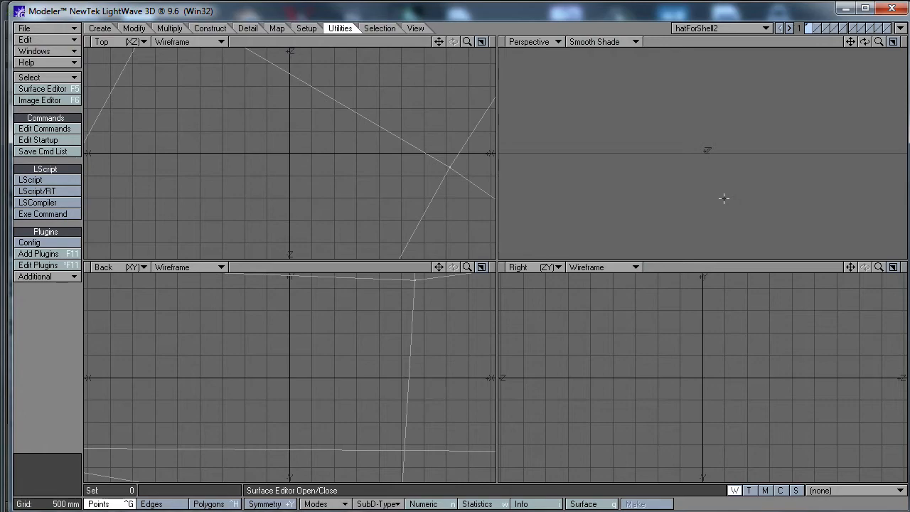
key("a")
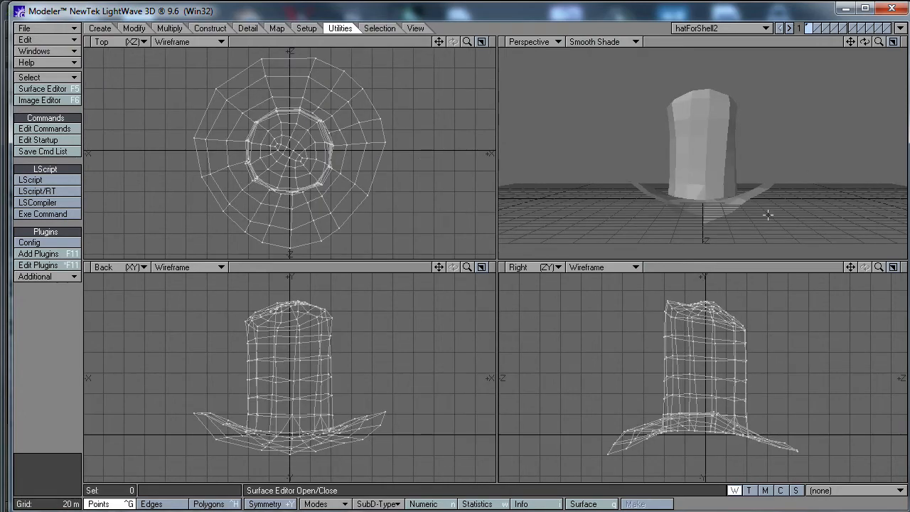
Step: Give the single-sided hat mesh a shell thickness of 2 m with Blochi's thickening plugin
left_click_drag(772, 218, 814, 173, "alt")
left_click_drag(698, 118, 684, 142, "alt")
left_click_drag(822, 154, 784, 165, "alt")
left_click(894, 42)
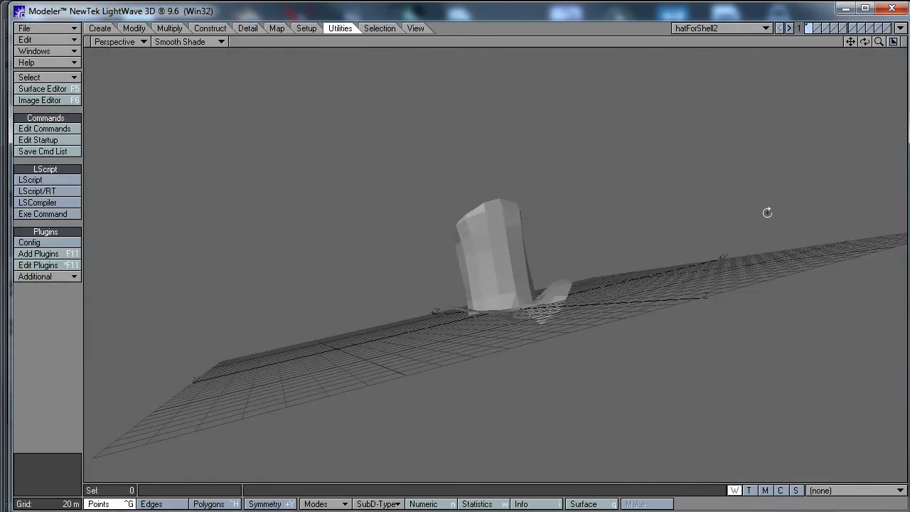
left_click_drag(620, 273, 649, 273, "alt")
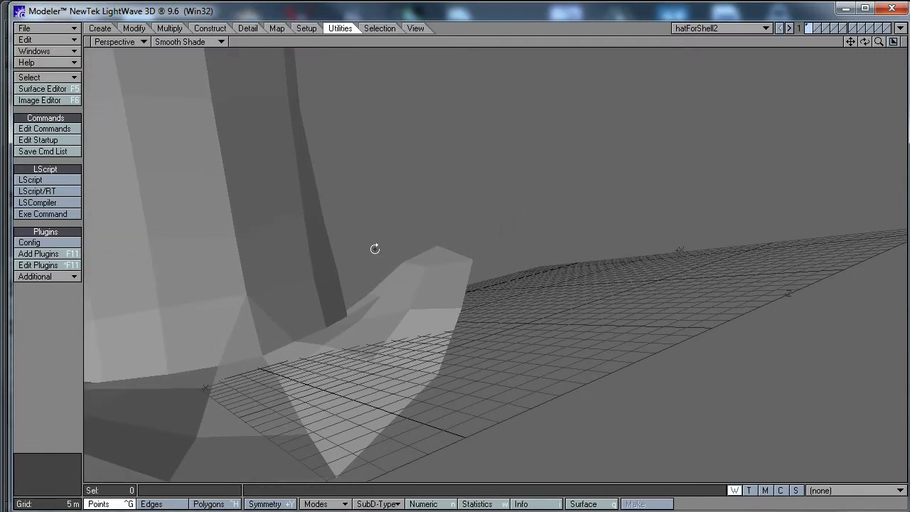
left_click_drag(375, 249, 418, 210, "alt")
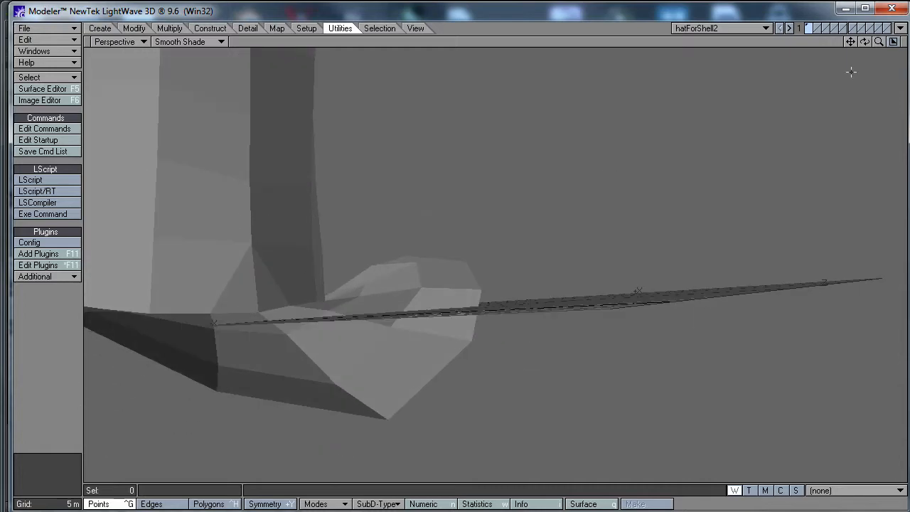
left_click_drag(851, 43, 850, 44)
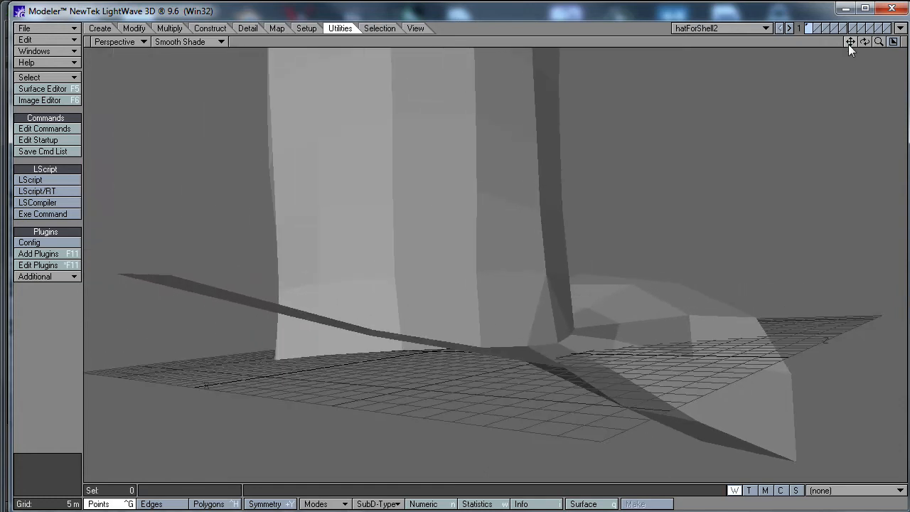
left_click(51, 277)
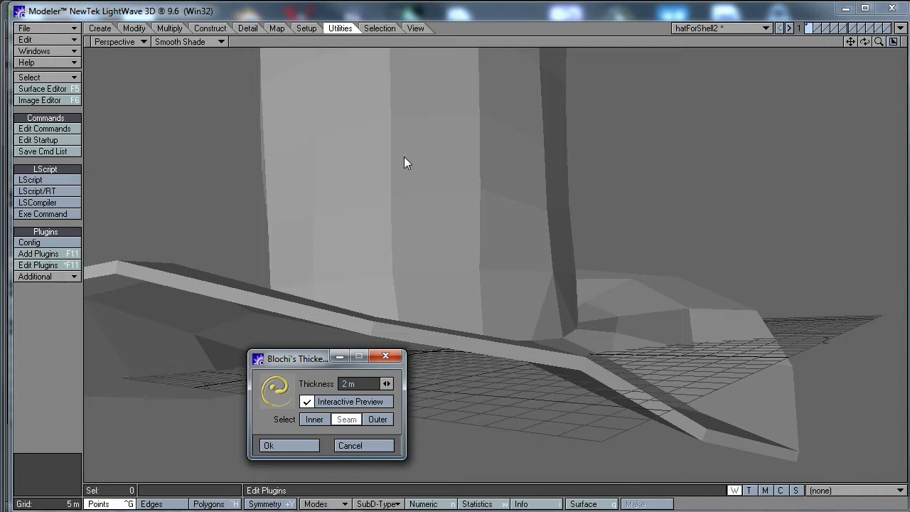
left_click(303, 445)
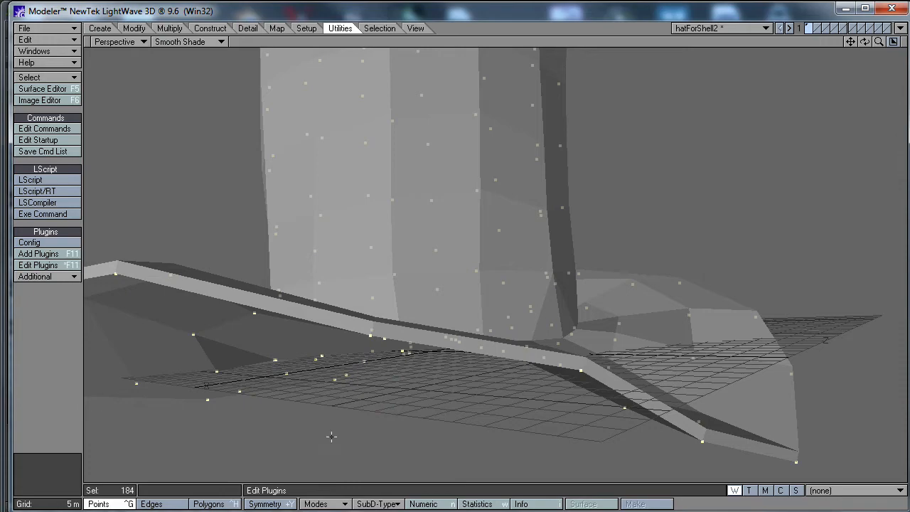
Step: Clear the point selection and merge the thickened hat's duplicate points with Automatic range, keeping 1-point polygons
left_click_drag(398, 417, 342, 416, "ctrl+alt")
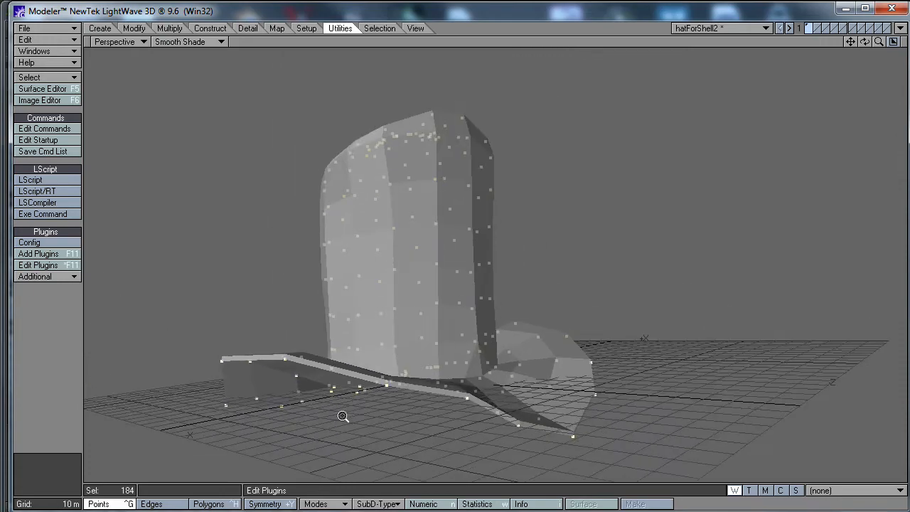
left_click_drag(374, 378, 368, 398, "alt")
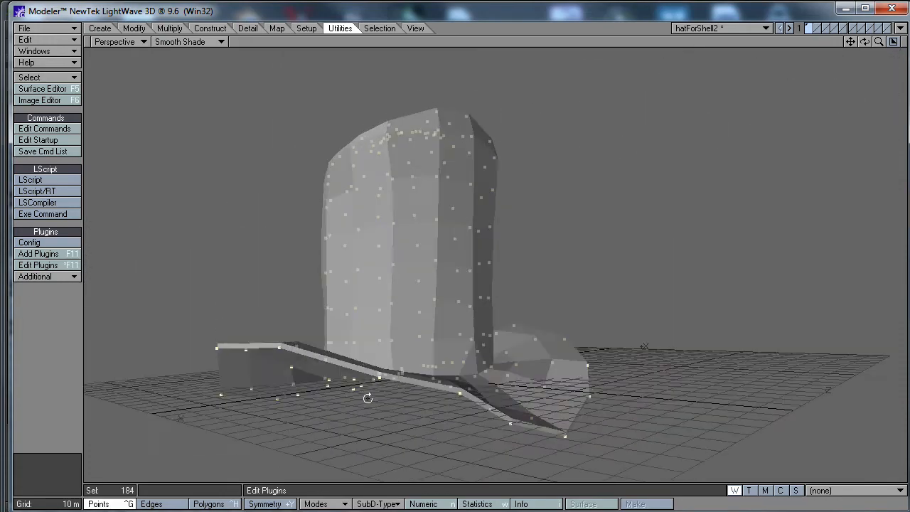
left_click(61, 462)
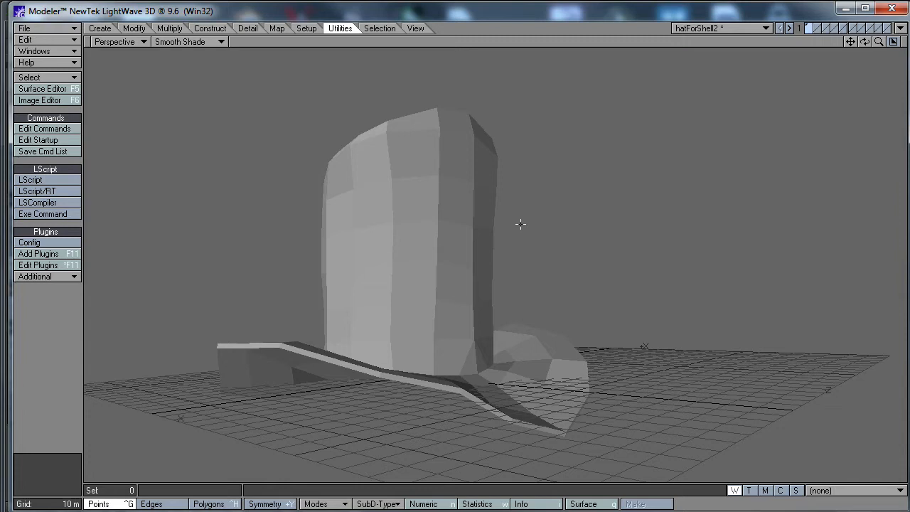
key("m")
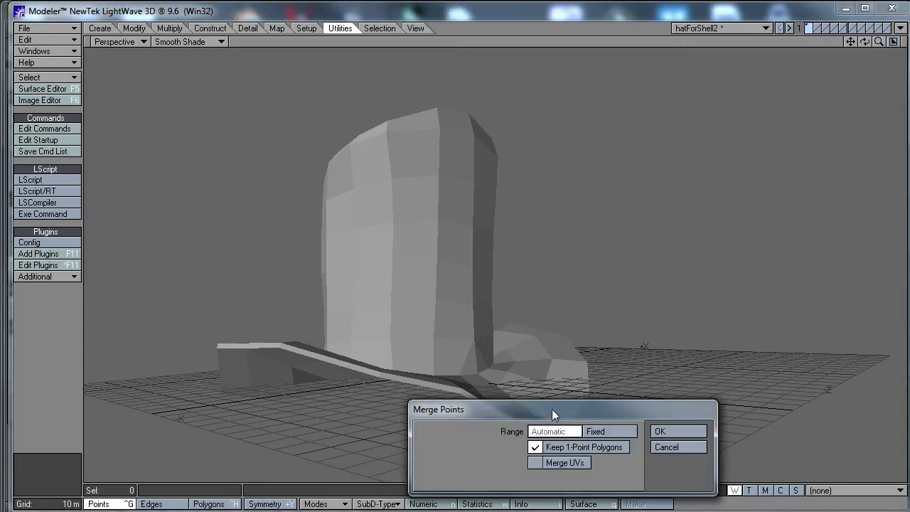
left_click_drag(552, 409, 567, 268)
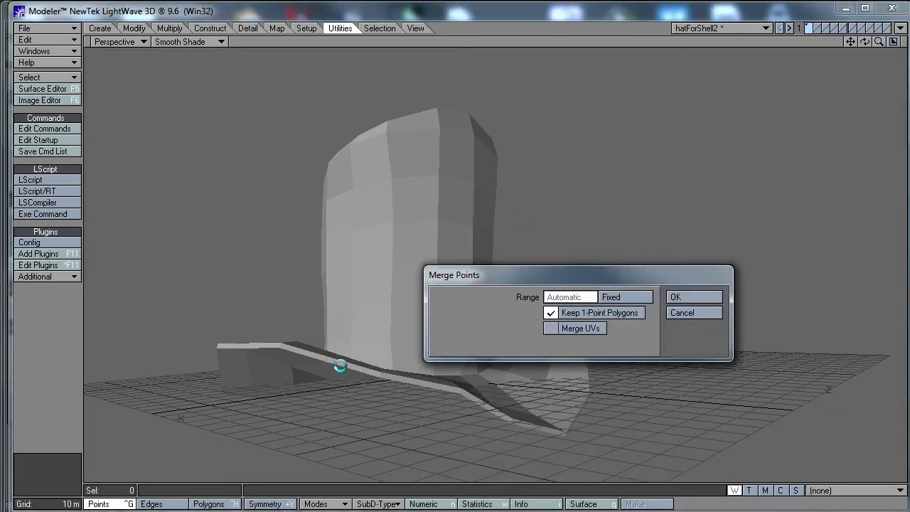
left_click(686, 296)
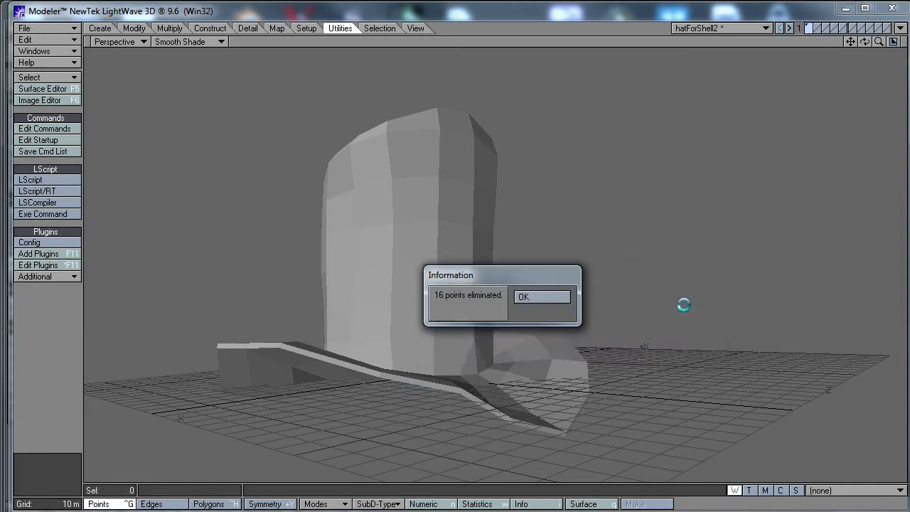
left_click(543, 298)
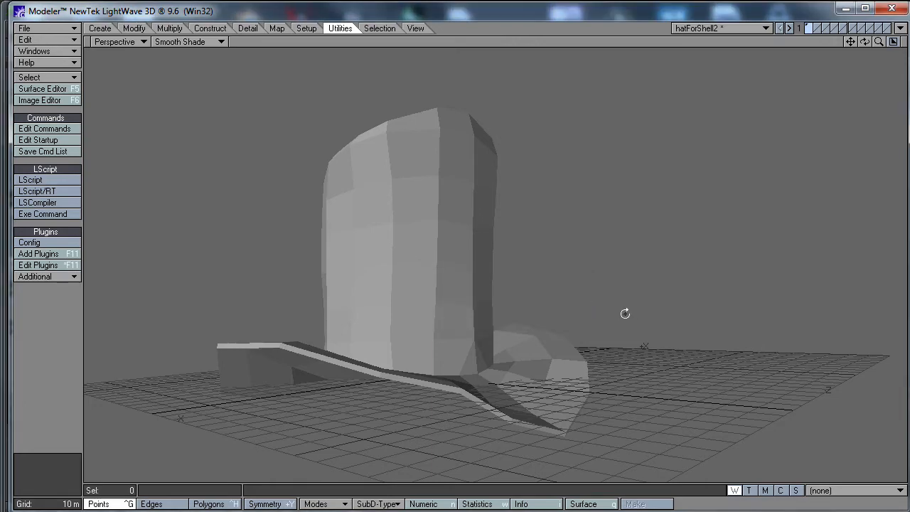
Step: Preview the thickened hat as a smooth subdivision surface, examine its crown and brim from several sides, and return to plain polygons
left_click_drag(625, 313, 618, 337, "alt")
key("Tab")
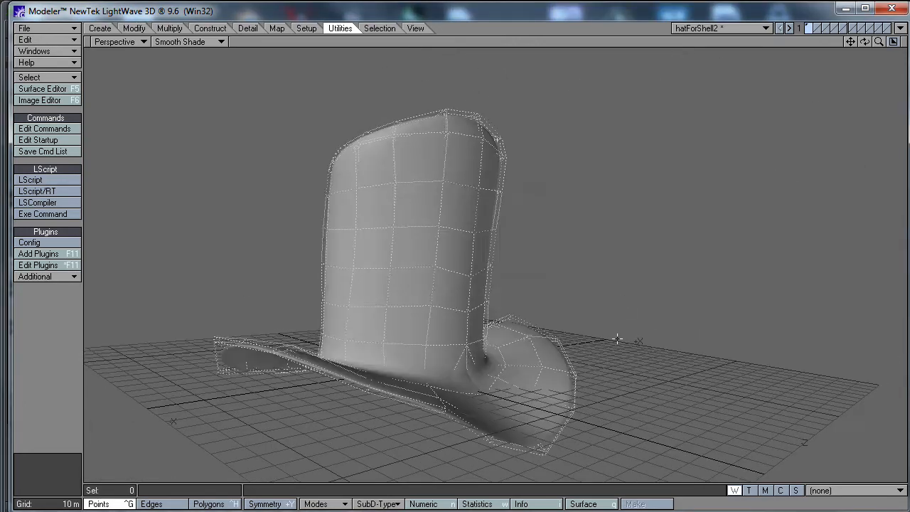
left_click_drag(660, 294, 609, 341, "alt")
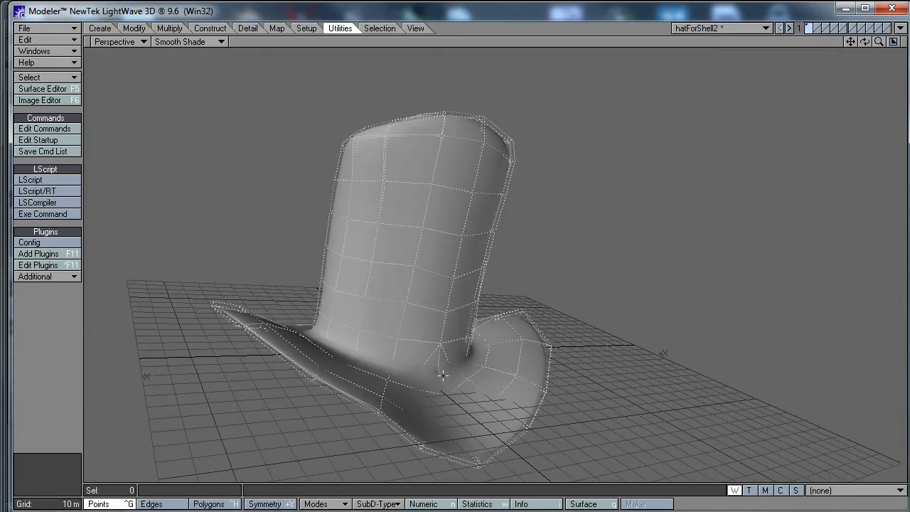
left_click_drag(450, 375, 226, 320, "alt")
left_click_drag(575, 319, 536, 320, "alt")
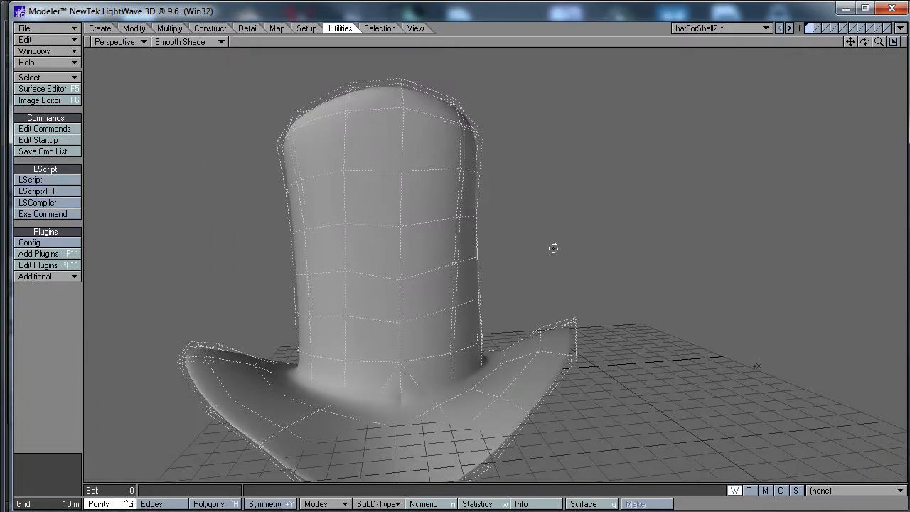
mouse_move(554, 247)
left_mouse_down("ctrl+alt")
mouse_move(590, 234)
mouse_move(547, 252)
left_mouse_up("ctrl+alt")
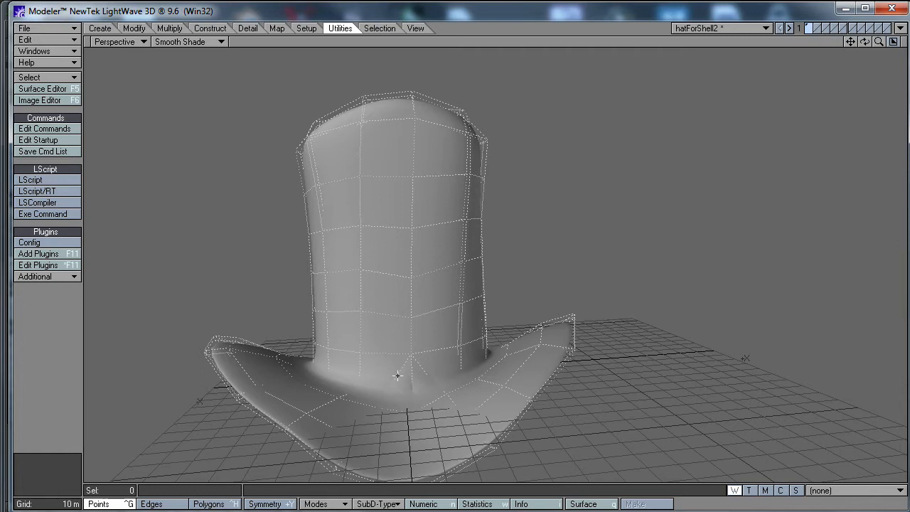
key("Tab")
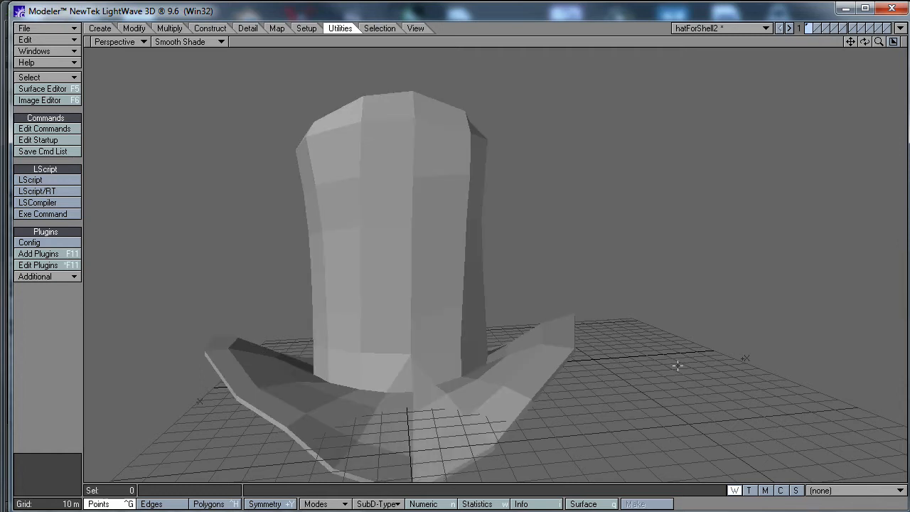
Step: Export the thickened hat as a WaveFront OBJ named hatWithShell2 in the Ghost folder on the Desktop
left_click(40, 32)
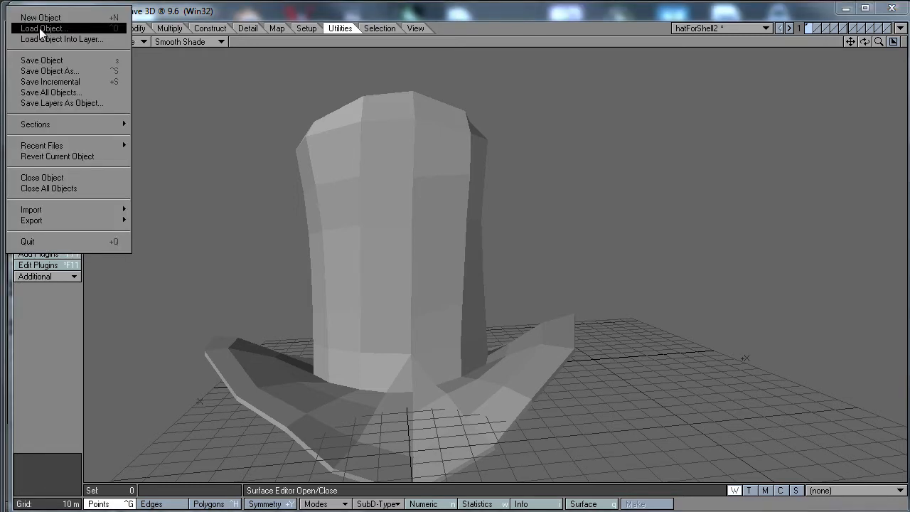
mouse_move(69, 221)
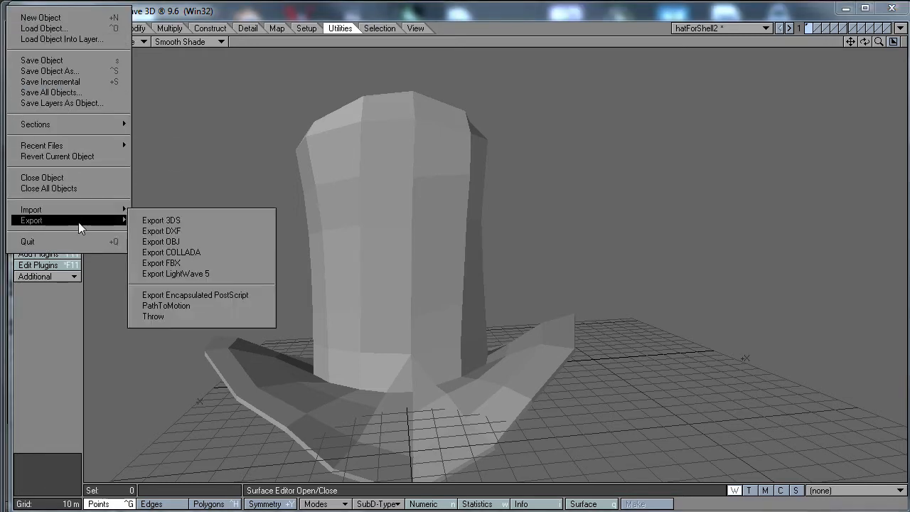
left_click(175, 243)
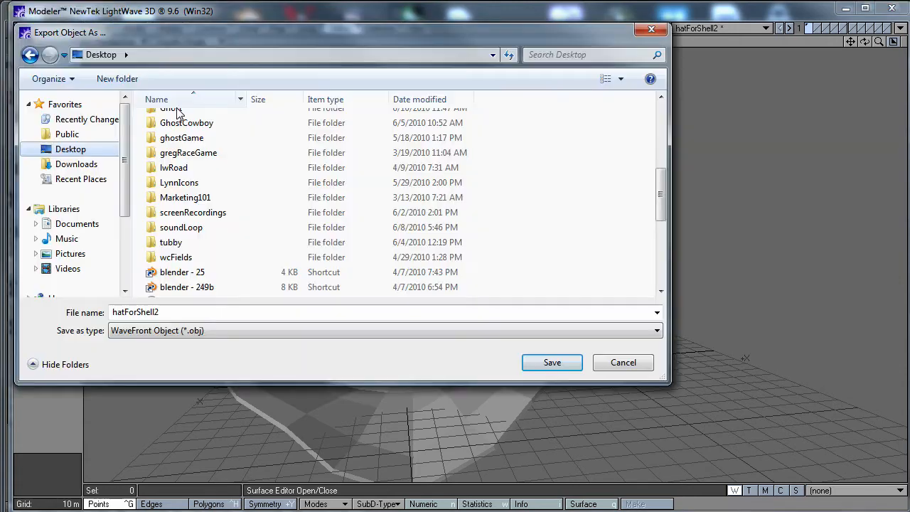
double_click(177, 108)
double_click(163, 314)
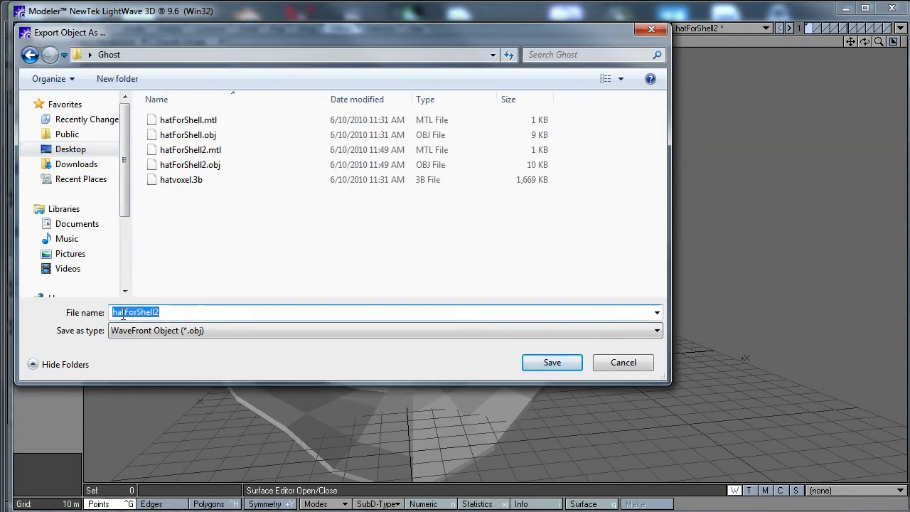
left_click_drag(125, 312, 180, 314)
type("With ")
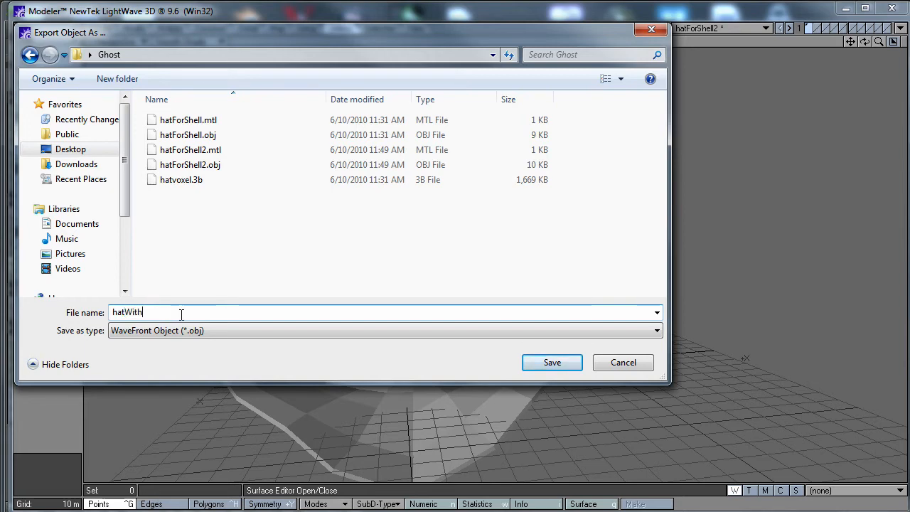
type("Shell2")
key("Return")
left_click(637, 315)
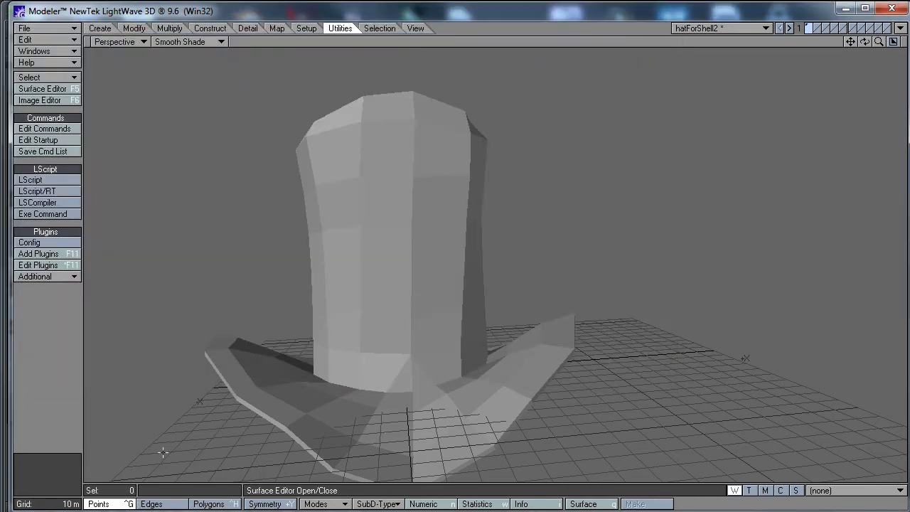
Step: Switch to 3D-Coat and open hatWithShell2.obj from the Ghost folder for per-pixel painting
left_click(141, 504)
left_click(128, 504)
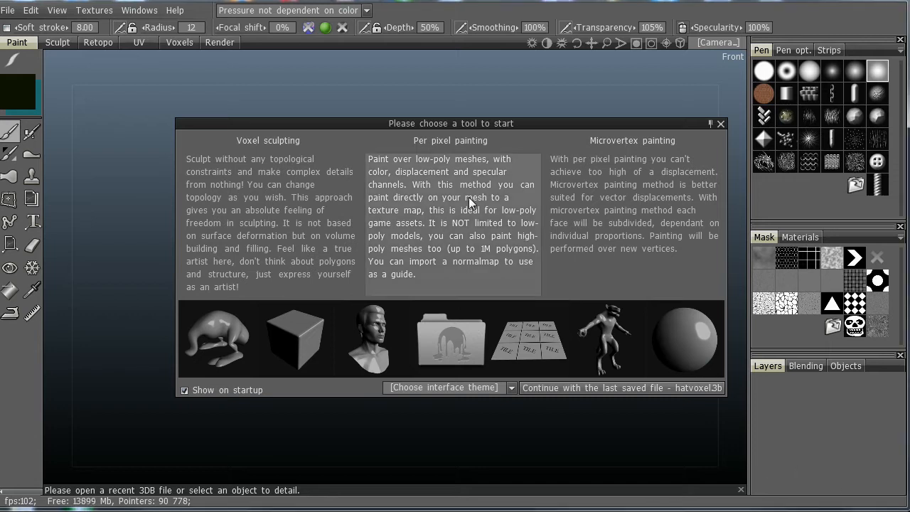
left_click(447, 325)
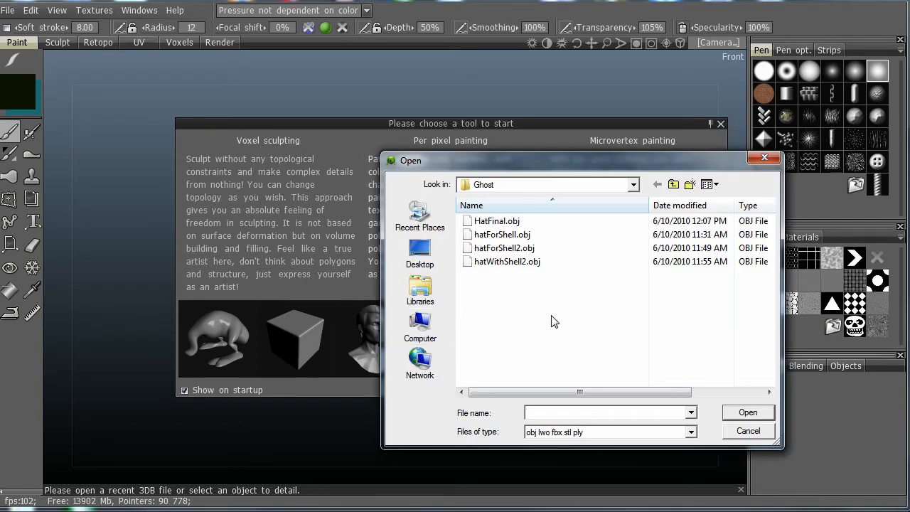
left_click(520, 262)
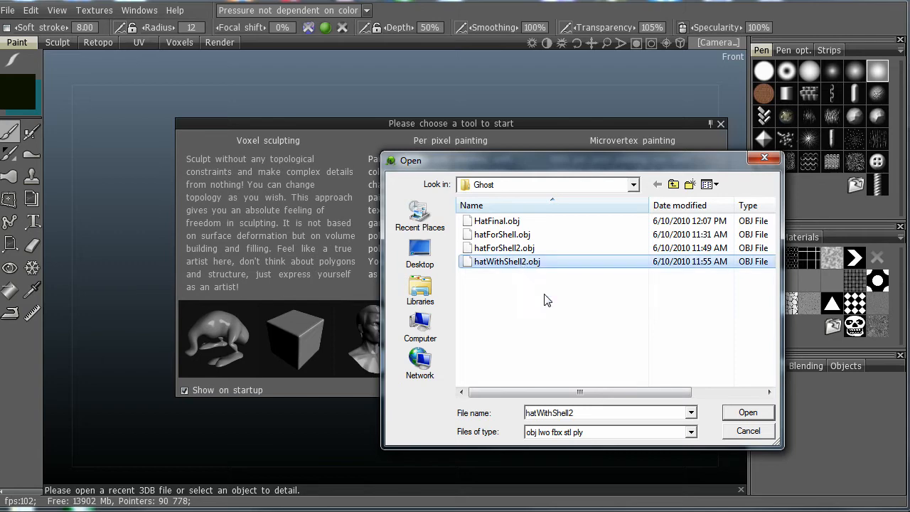
left_click(744, 412)
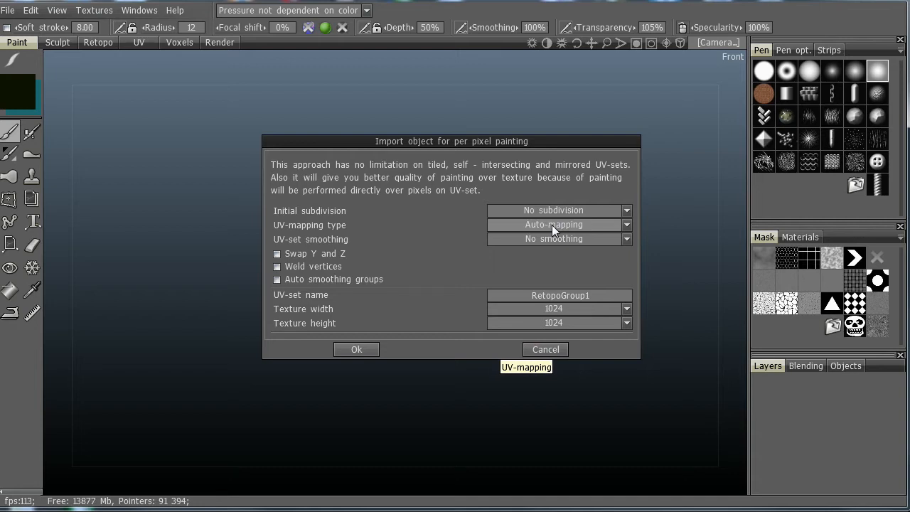
Step: Name the UV-set hatUV, set the texture size to 256 × 256, and import the hat with Auto-mapping
left_click(562, 297)
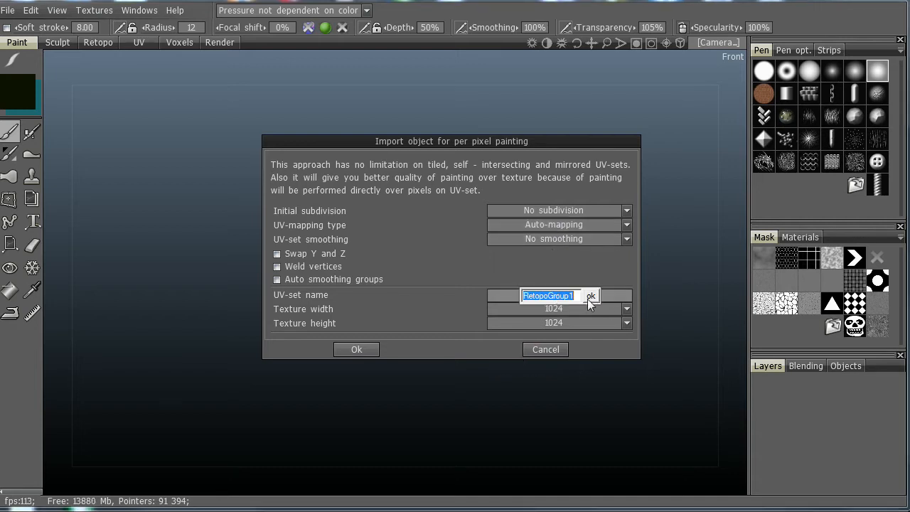
type("hatUV")
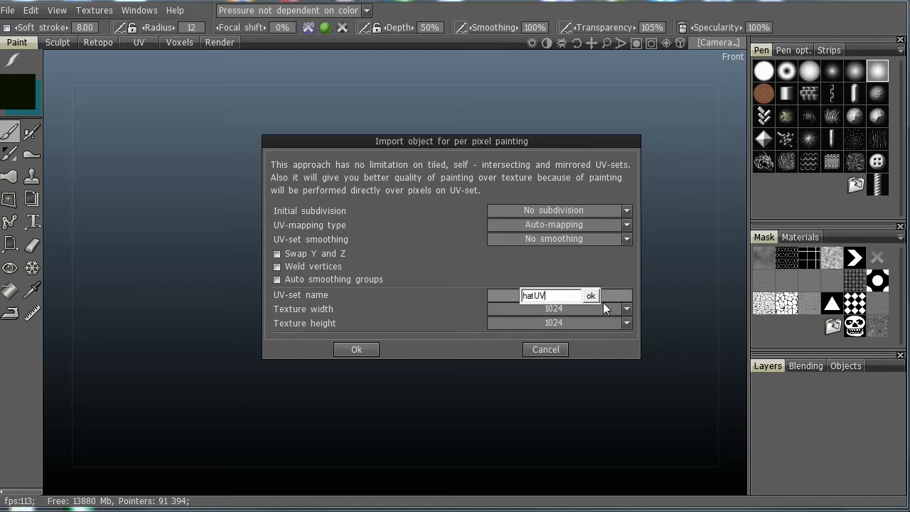
key("Return")
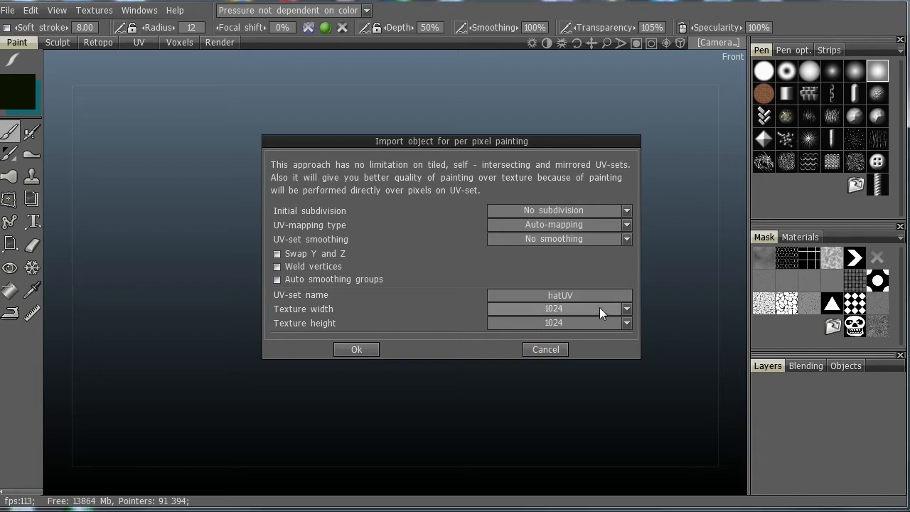
left_click(581, 307)
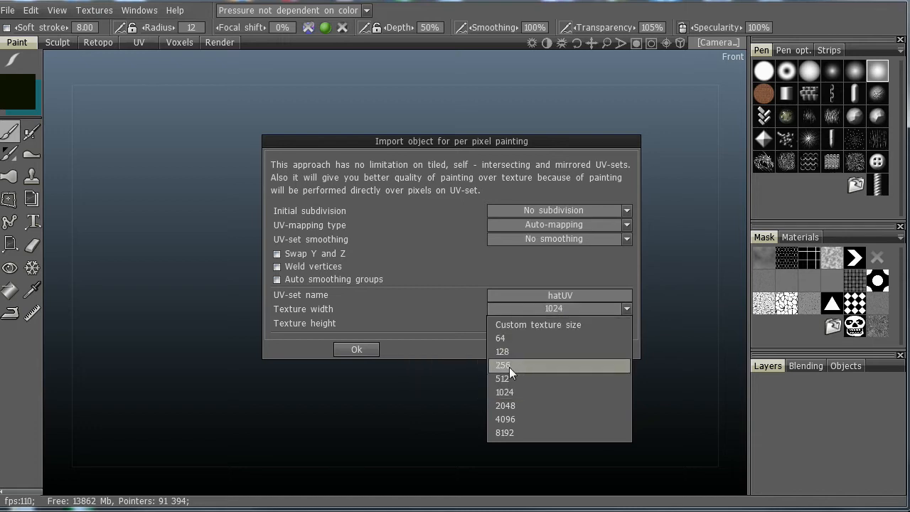
left_click(509, 366)
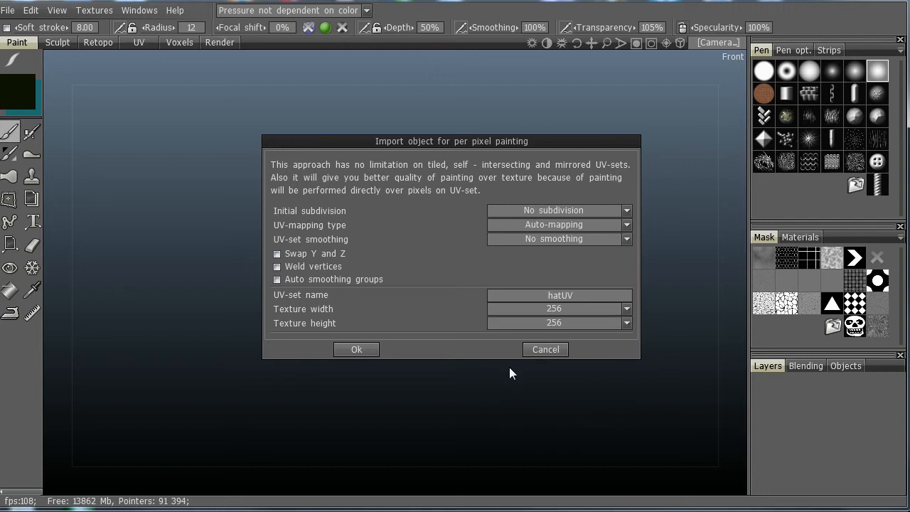
left_click(356, 349)
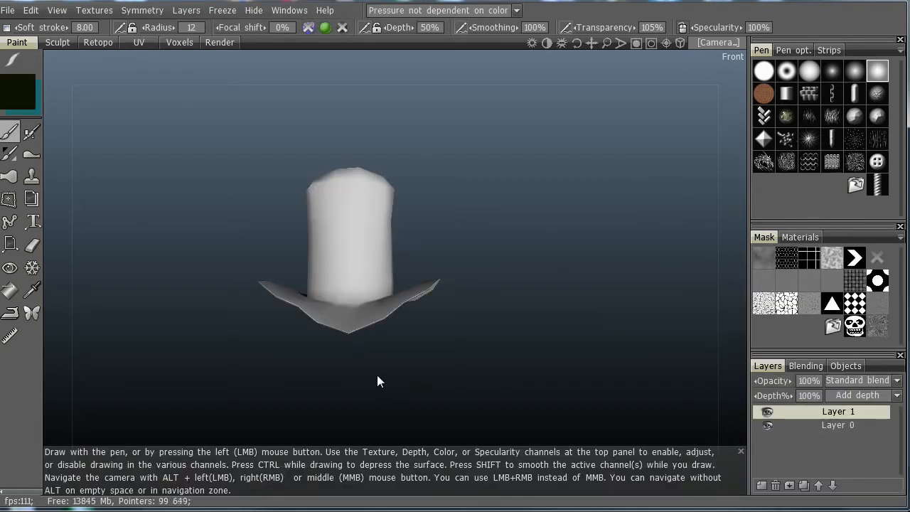
Step: Examine the imported hat from several sides, temporarily showing its wireframe to check the mesh
mouse_move(378, 377)
left_mouse_down()
mouse_move(430, 395)
mouse_move(306, 395)
mouse_move(436, 223)
mouse_move(427, 391)
mouse_move(484, 238)
mouse_move(538, 311)
mouse_move(500, 197)
mouse_move(455, 332)
left_mouse_up()
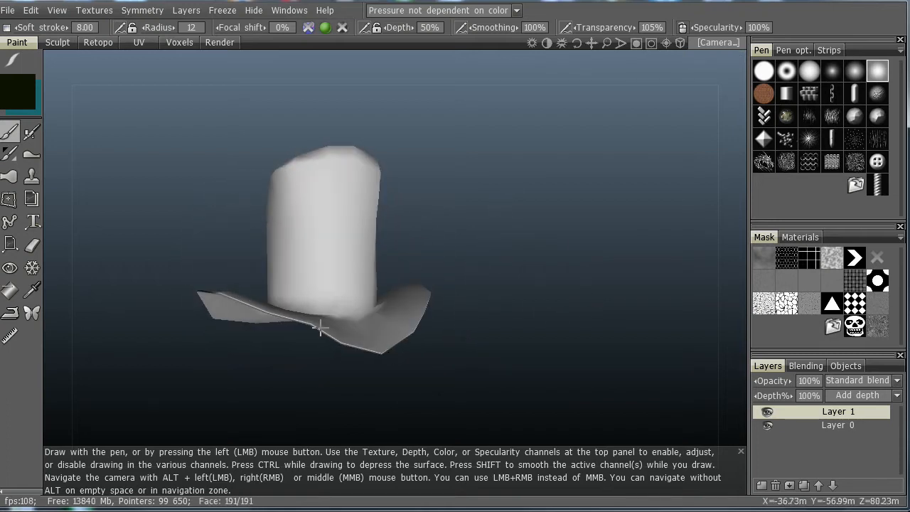
left_click_drag(471, 286, 378, 222)
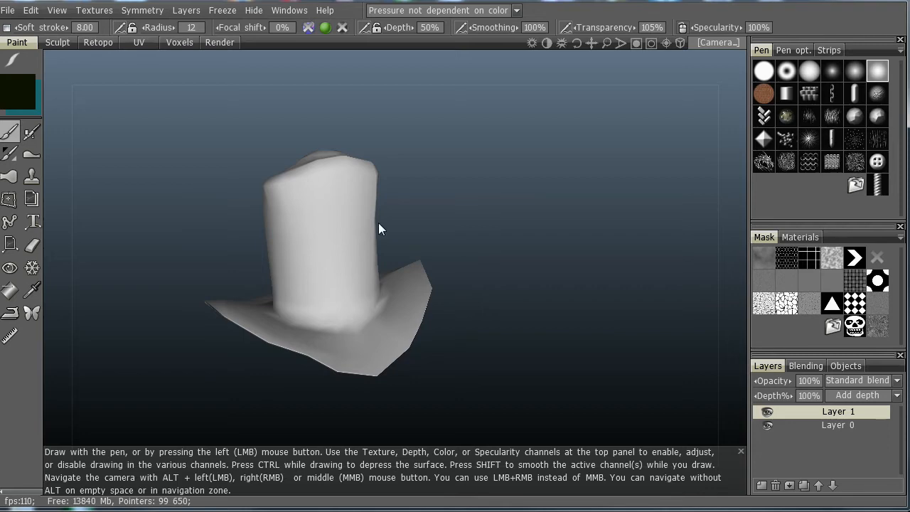
left_click(54, 15)
left_click(90, 104)
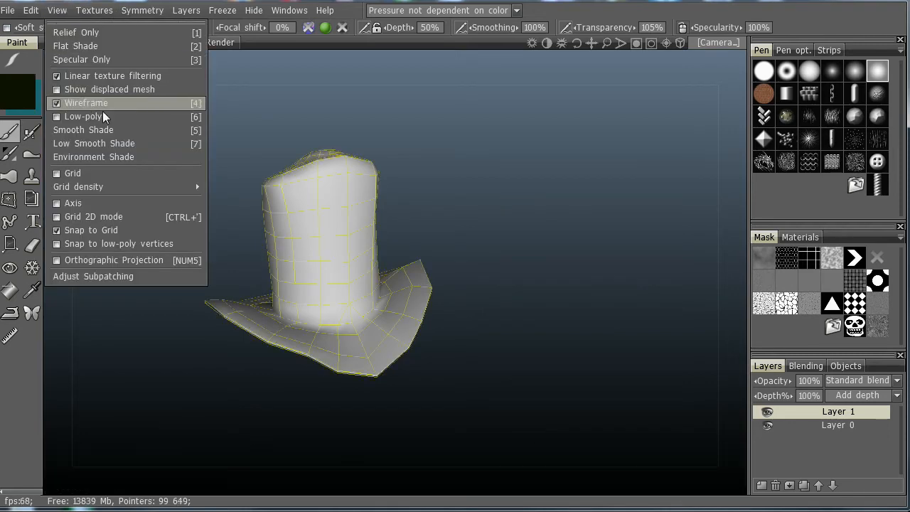
left_click_drag(486, 269, 413, 221)
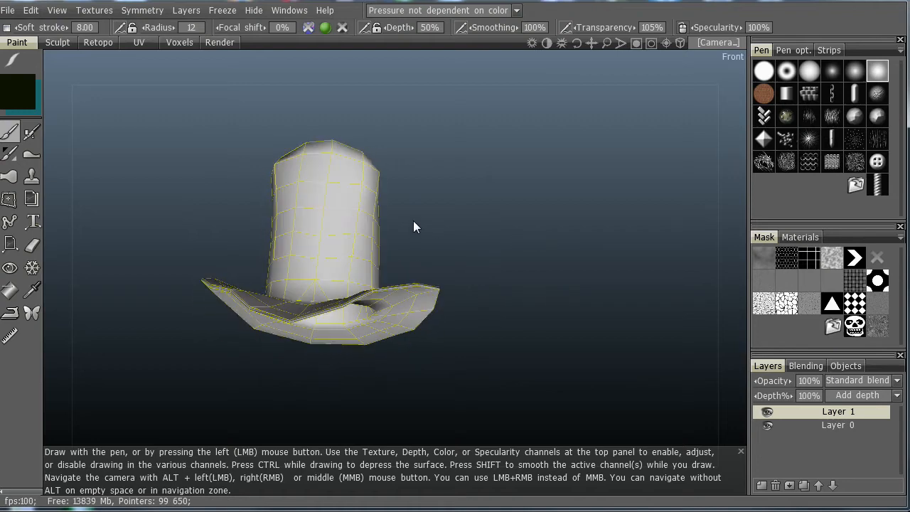
left_click(57, 10)
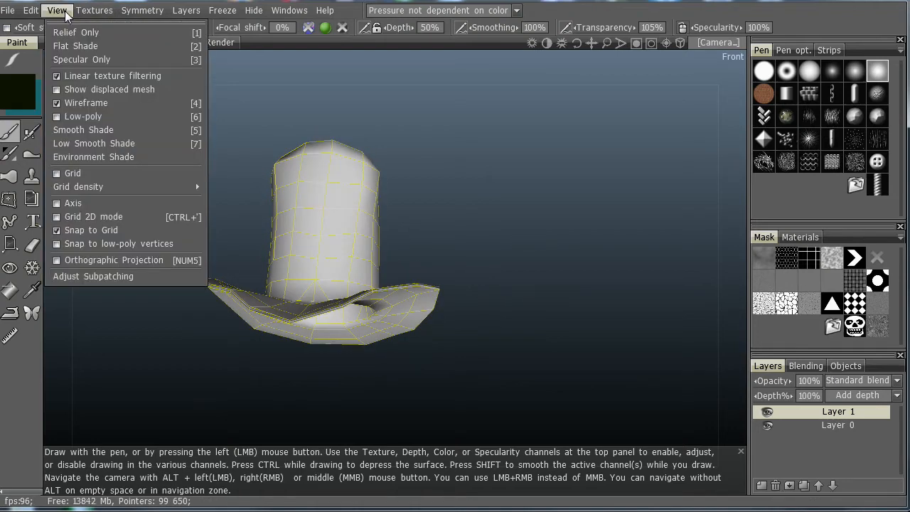
left_click(83, 101)
left_click_drag(460, 164, 524, 209)
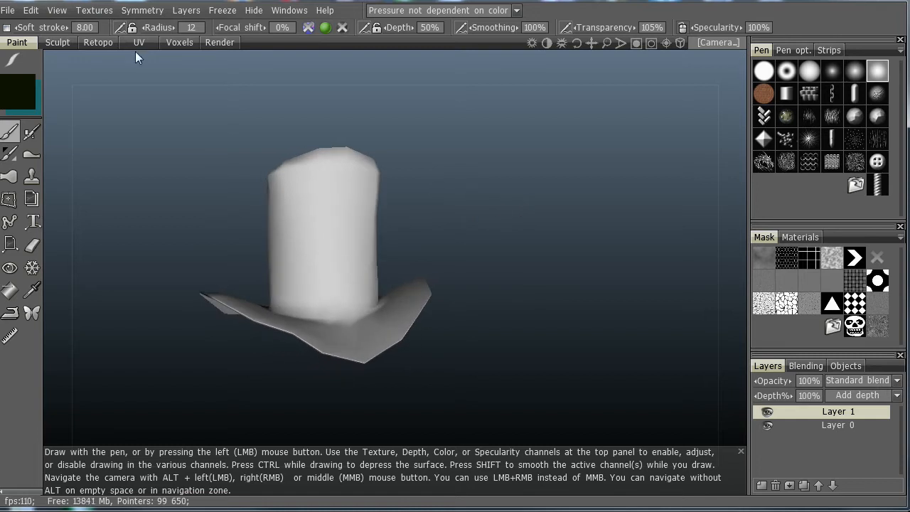
Step: Examine the hat's automatic UV islands in the Texture UV Editor and close it
left_click(100, 11)
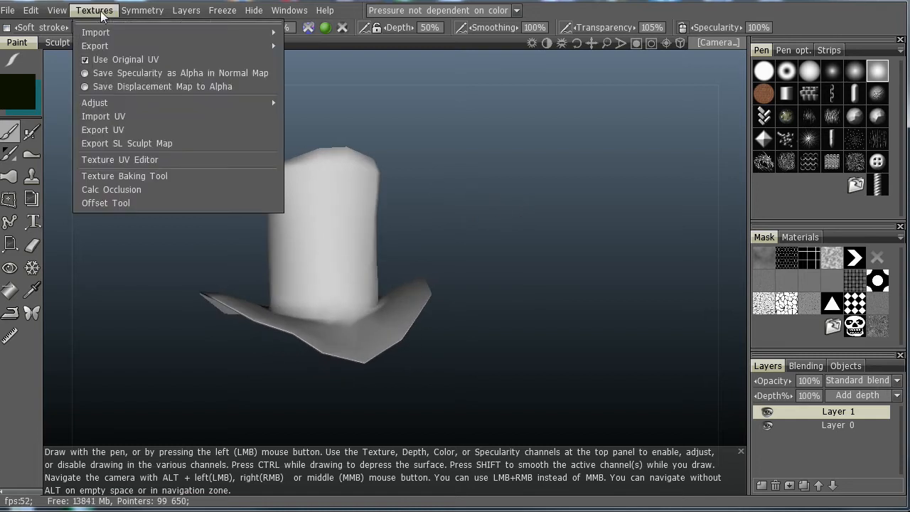
left_click(127, 159)
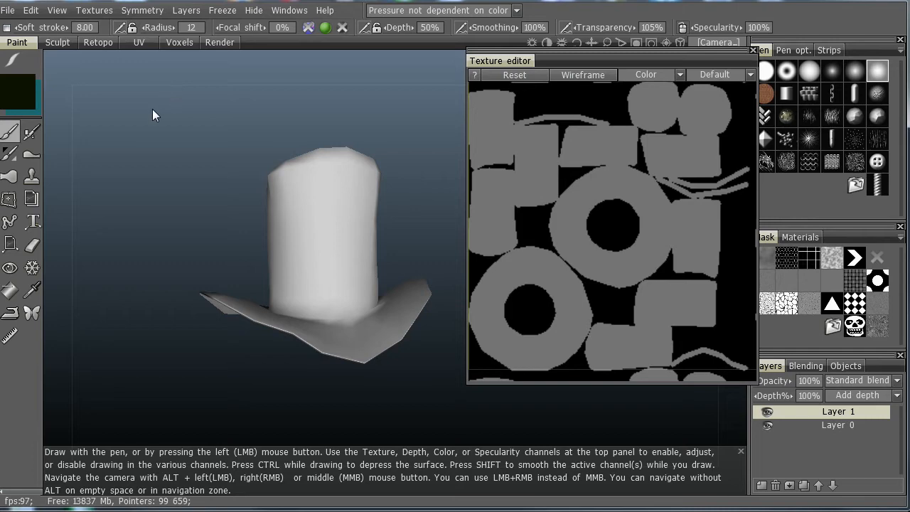
left_click(754, 52)
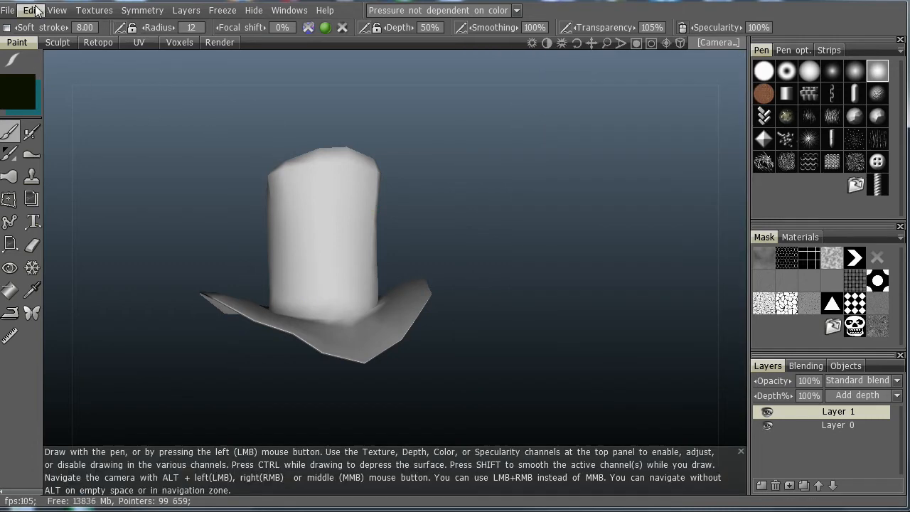
Step: Switch to the UV workspace and clear all automatically generated seams from the hat
left_click(380, 279)
left_click(138, 43)
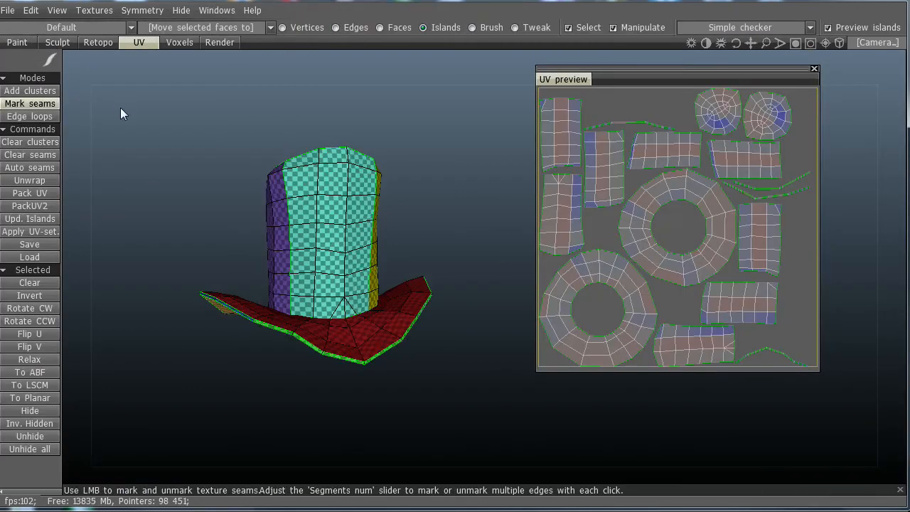
left_click(38, 154)
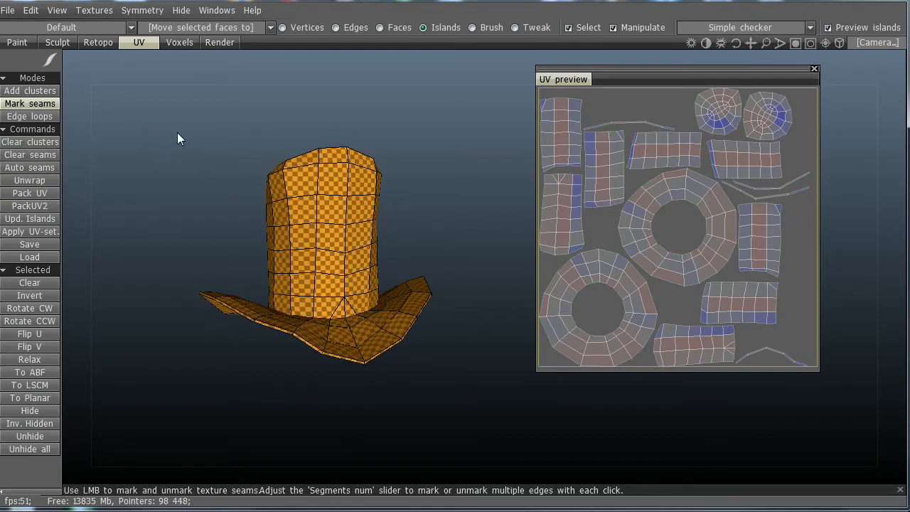
Step: Mark edge-loop seams along the upper and lower borders of the band where the crown meets the brim
left_click_drag(190, 196, 218, 240)
right_click_drag(218, 241, 342, 228)
middle_click_drag(342, 227, 438, 161)
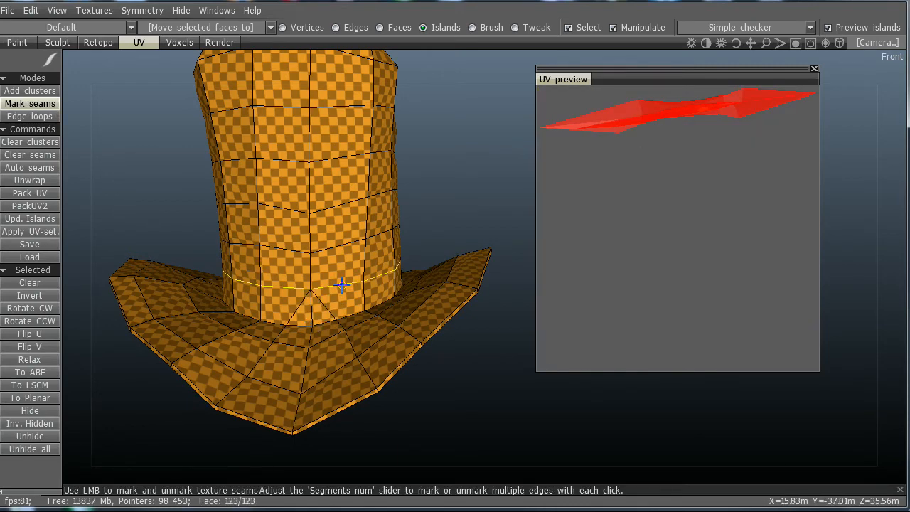
left_click(342, 285)
left_click(350, 312)
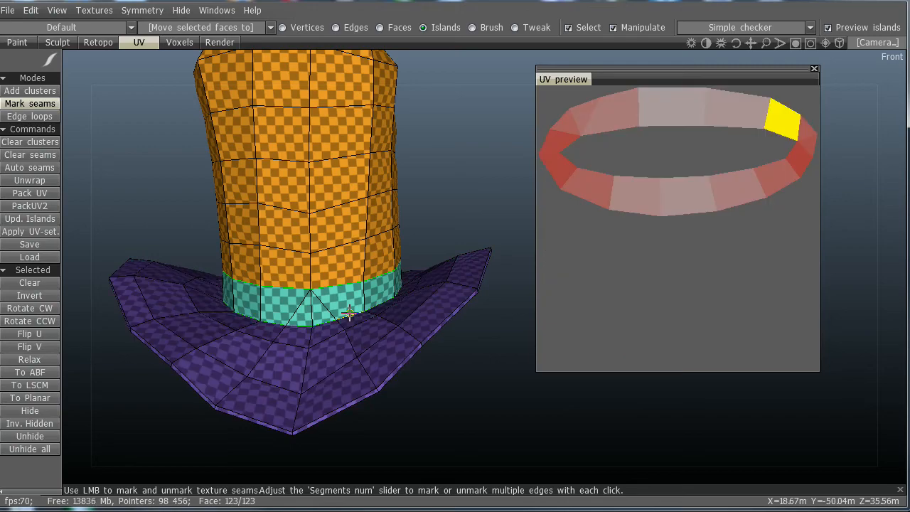
Step: Cut the band open with a short vertical seam at the back of the hat
left_click_drag(493, 347, 142, 387)
left_click_drag(451, 247, 420, 207)
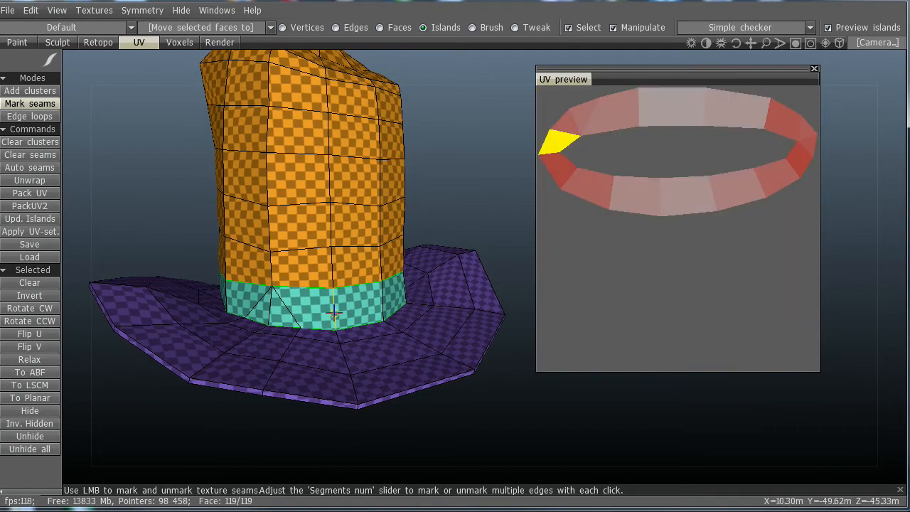
left_click(333, 312)
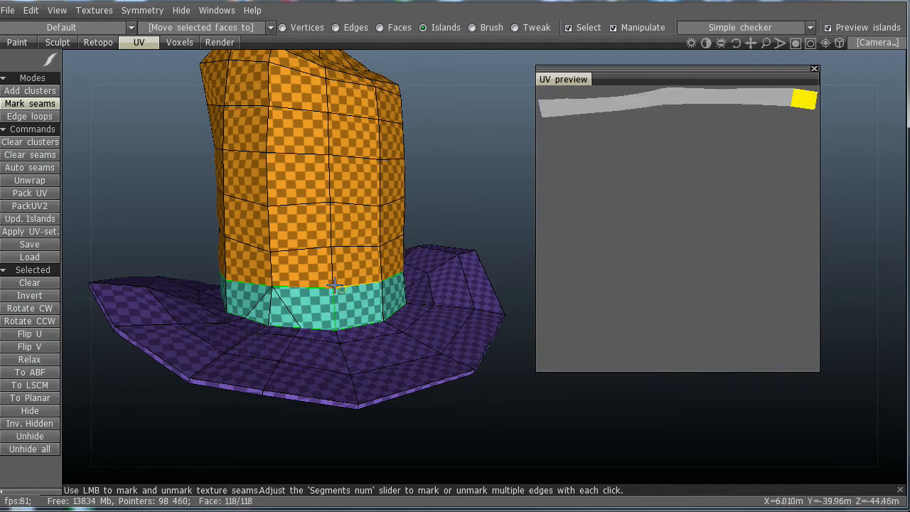
Step: Mark a seam loop around the crown's top edge and a vertical seam down the back of its side wall
left_click_drag(480, 153, 503, 311)
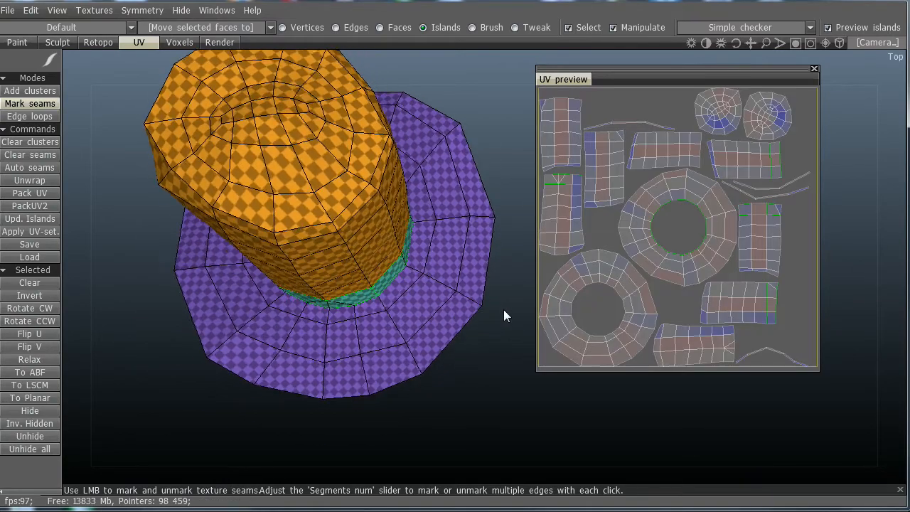
left_click(311, 228)
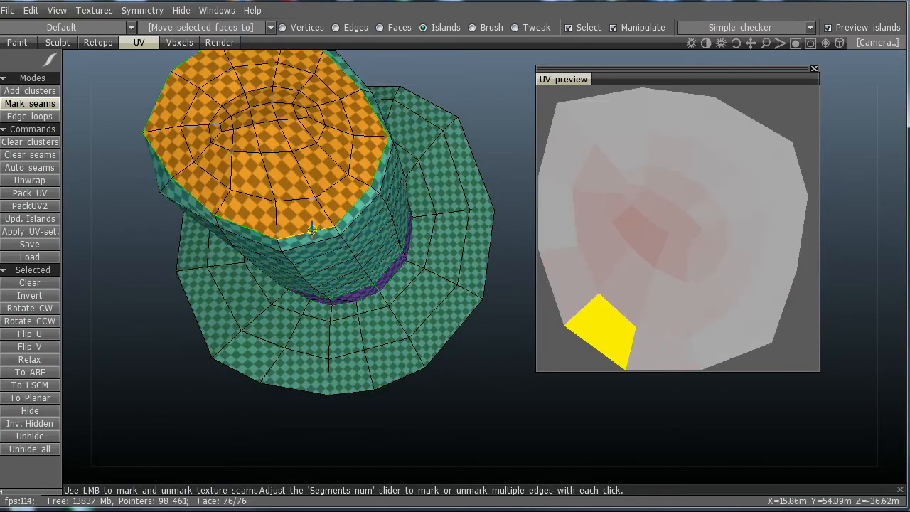
left_click_drag(464, 420, 497, 310)
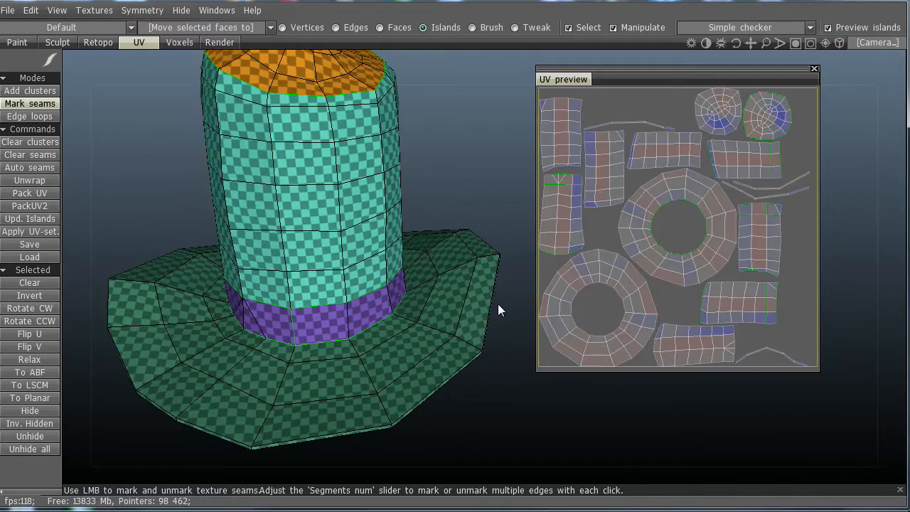
left_click_drag(450, 397, 478, 390)
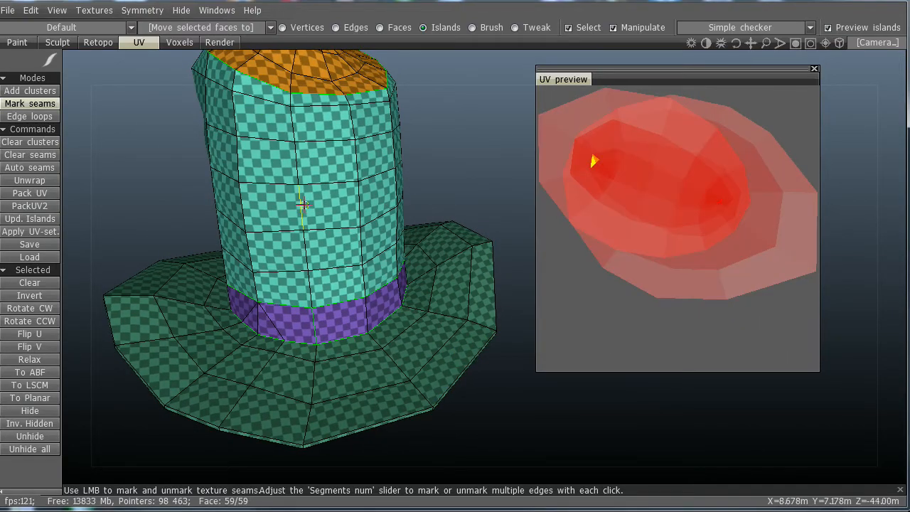
left_click(301, 206)
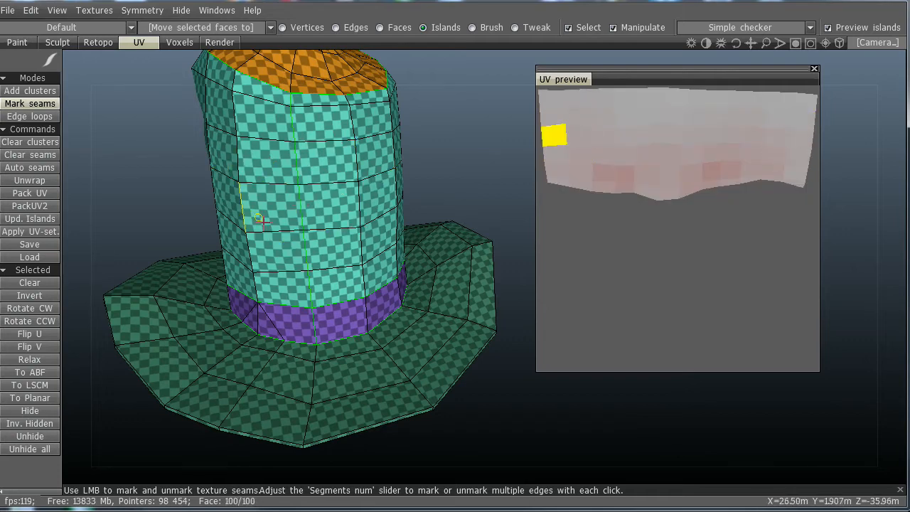
Step: Mark a radial seam across the back of the brim and an edge-loop seam along its upper outer edge
left_click_drag(454, 165, 420, 369)
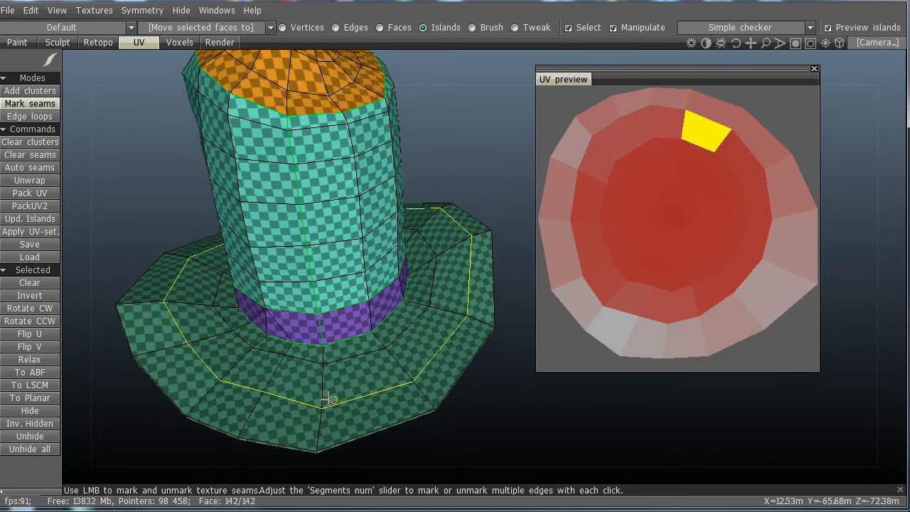
left_click(323, 393)
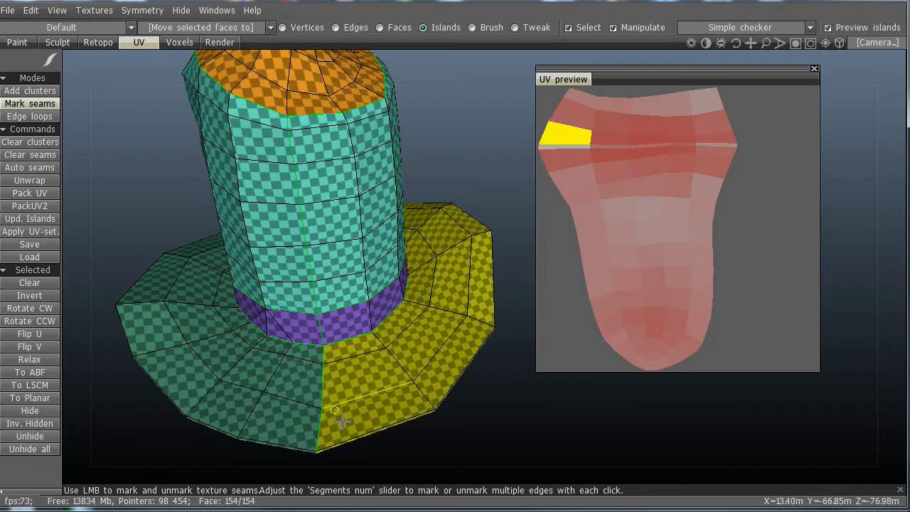
left_click_drag(435, 454, 337, 419)
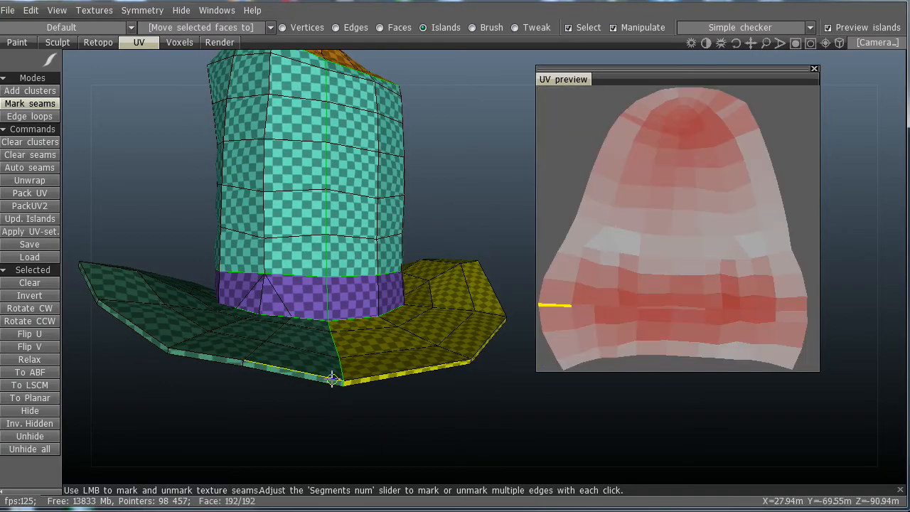
left_click(332, 378)
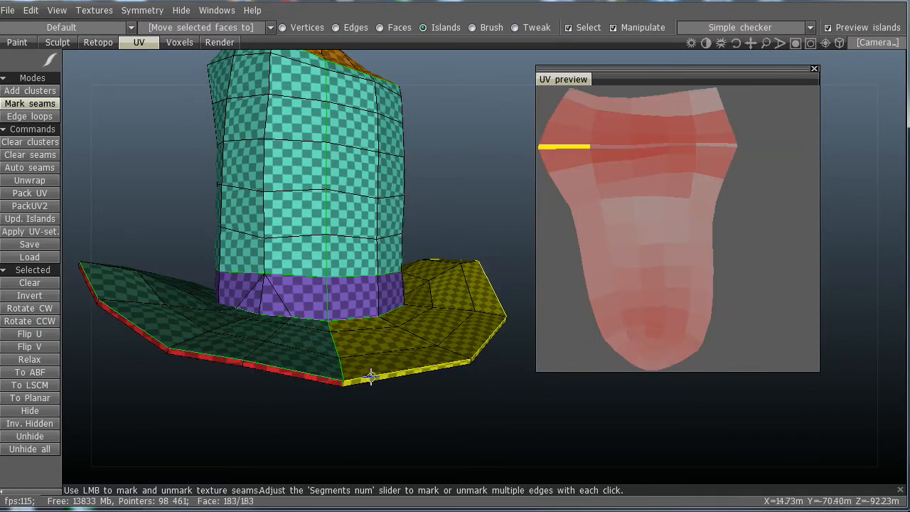
left_click_drag(408, 444, 407, 382)
left_click_drag(443, 410, 341, 452)
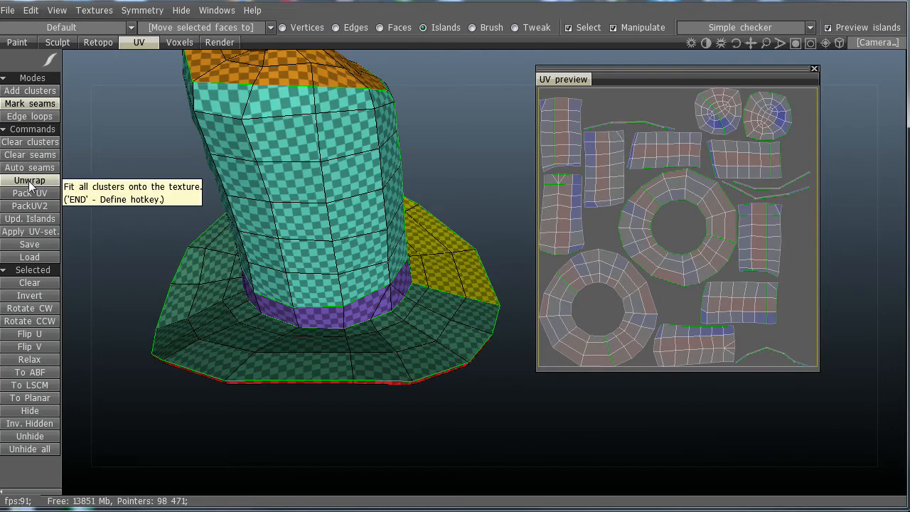
Step: Unwrap the hat along the marked seams and pack the resulting islands in the UV layout
left_click(127, 186)
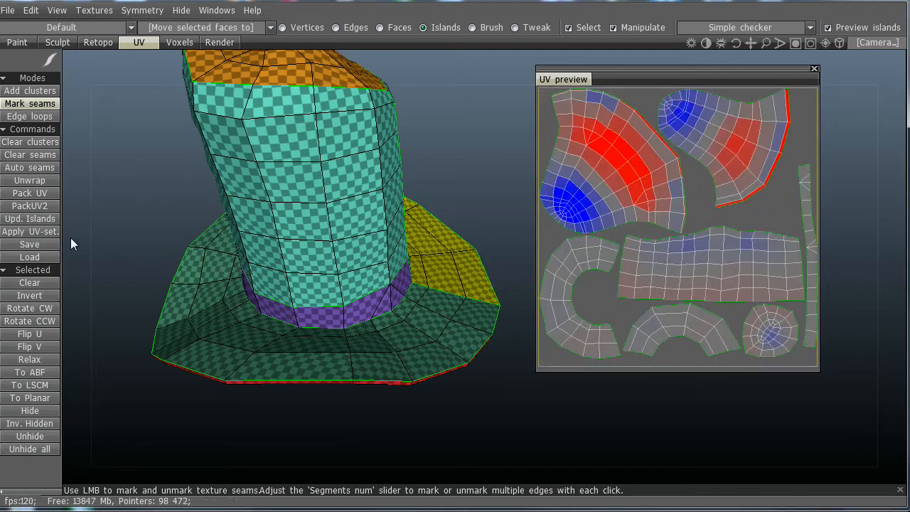
left_click(30, 193)
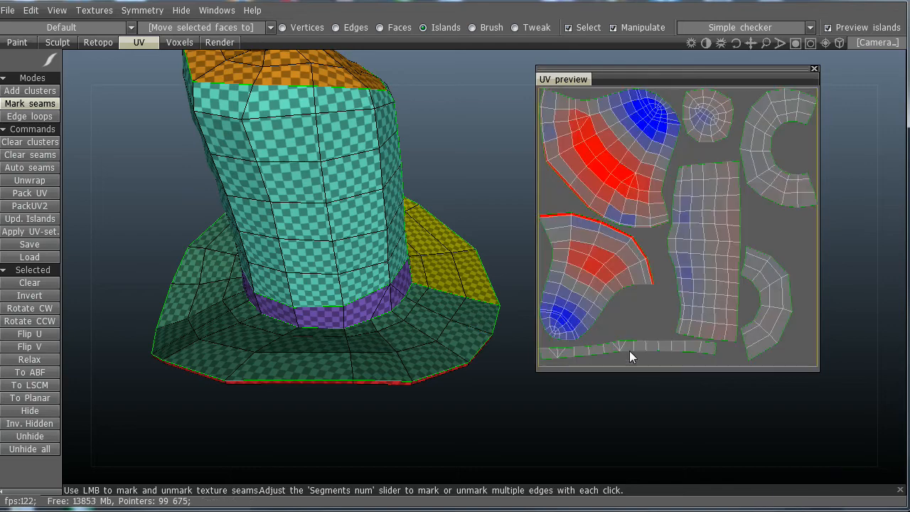
Step: Scale down the two large bell-shaped UV islands to free texture space for the other islands
left_click(628, 348)
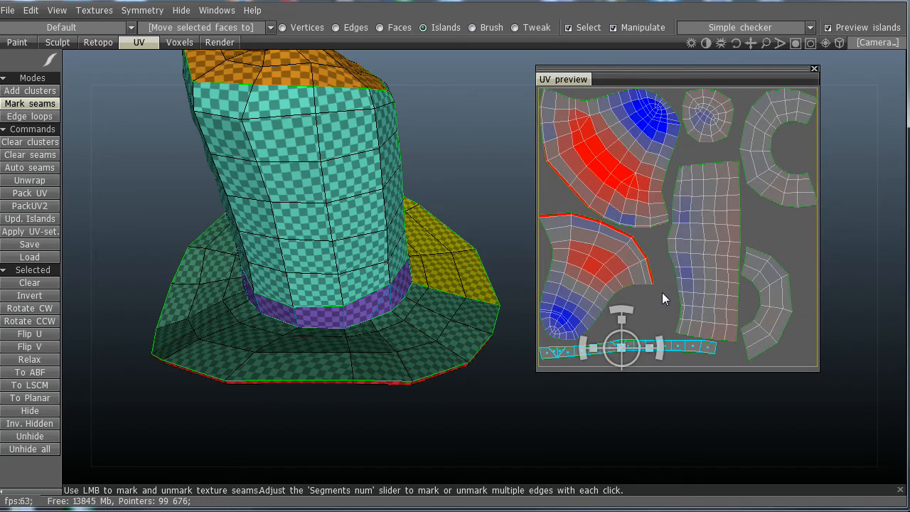
left_click(630, 138)
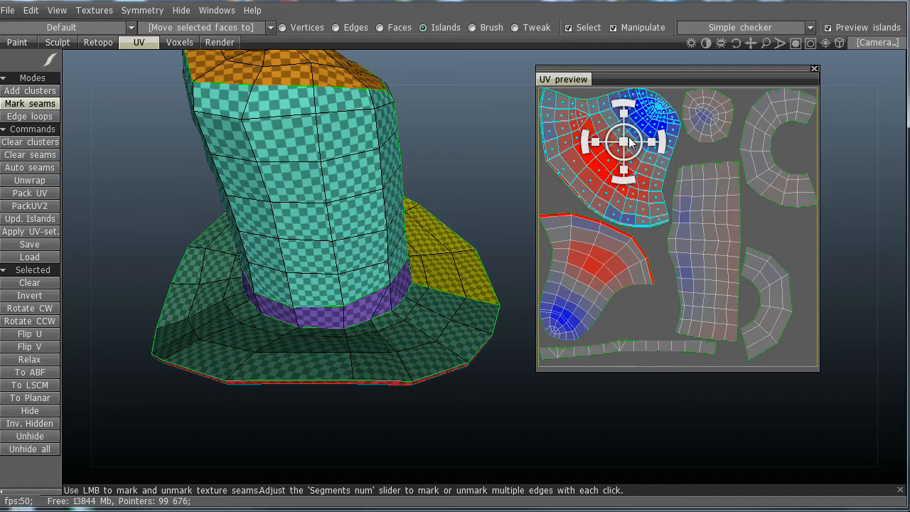
left_click(608, 265)
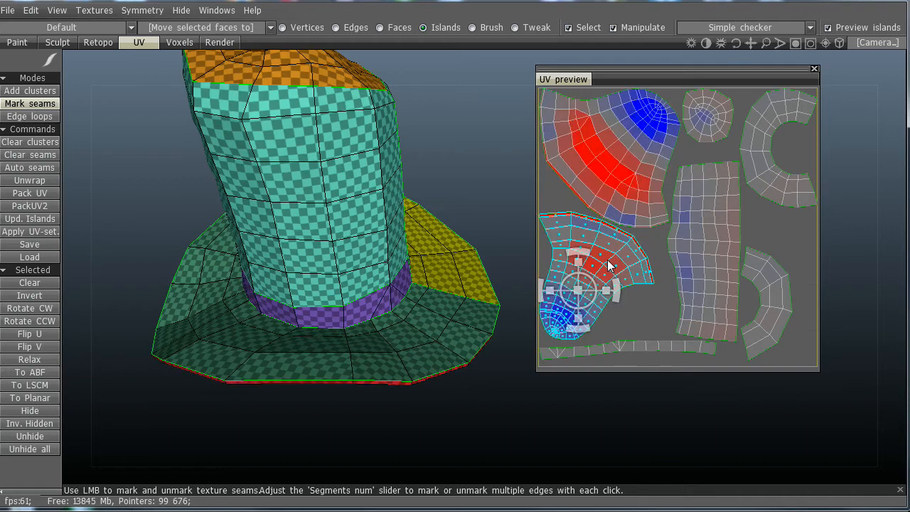
left_click(632, 151)
left_click_drag(623, 142, 579, 158)
left_click(587, 273)
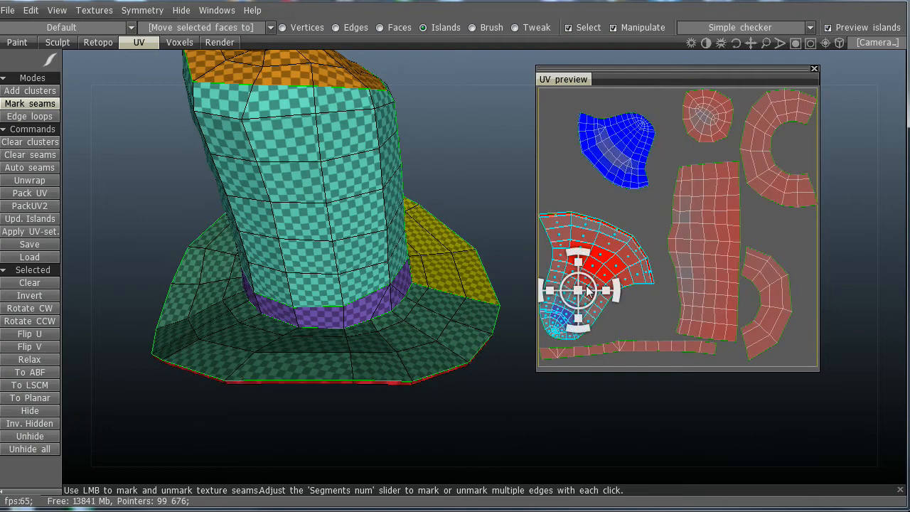
left_click_drag(580, 292, 545, 291)
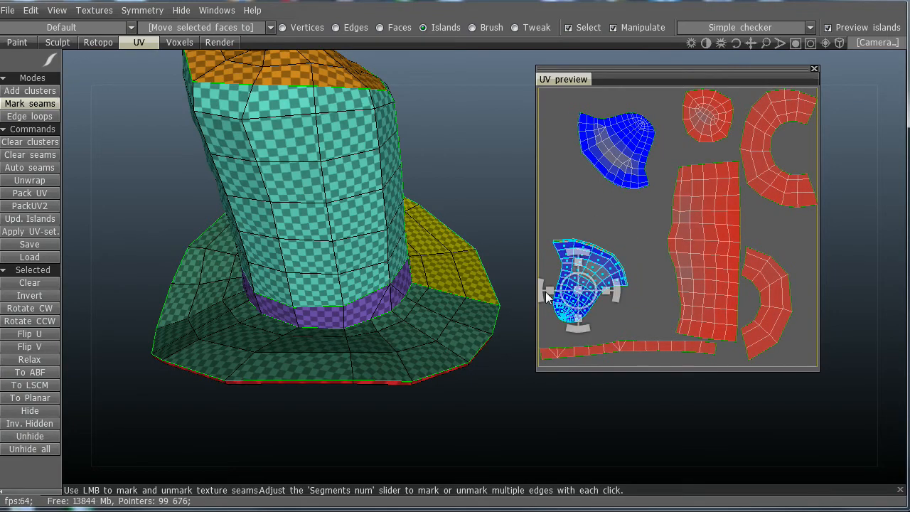
Step: Stack the two reduced bell-shaped islands one above the other in the upper-left area of the UV layout
left_click(631, 145)
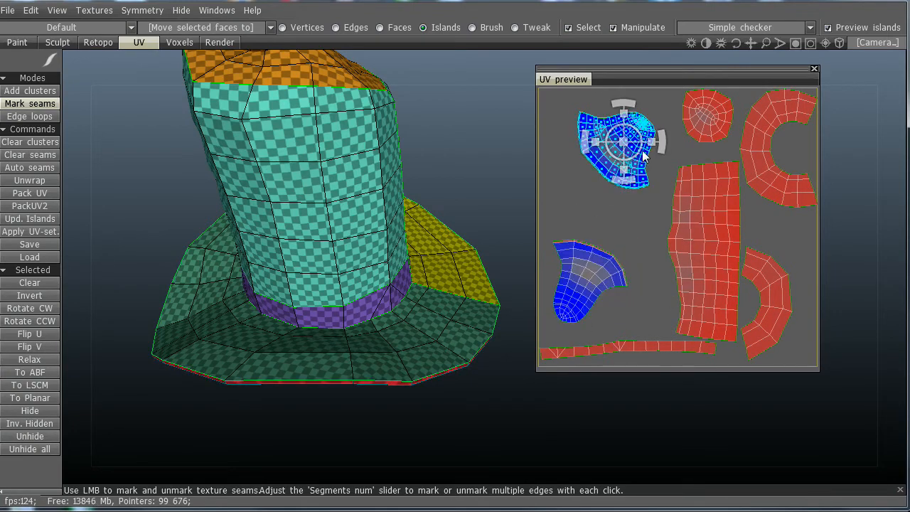
left_click_drag(640, 155, 604, 135)
left_click(603, 280)
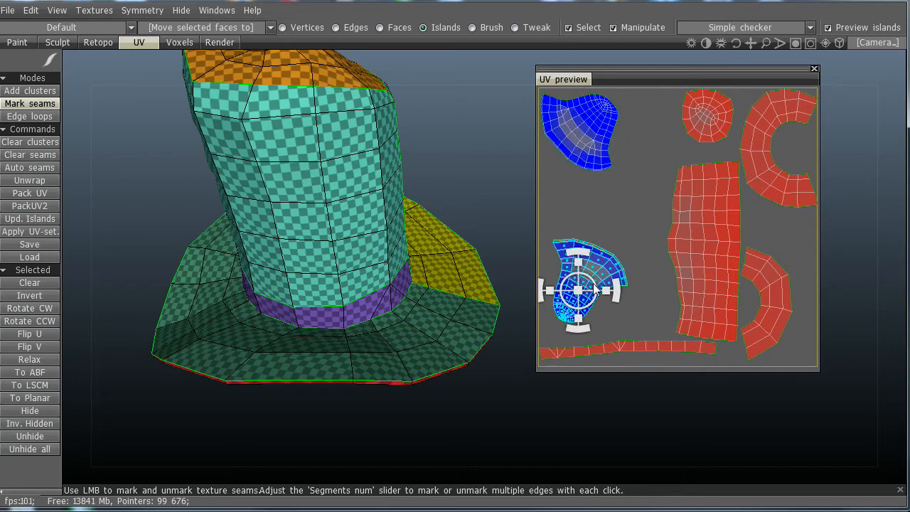
left_click_drag(594, 288, 585, 215)
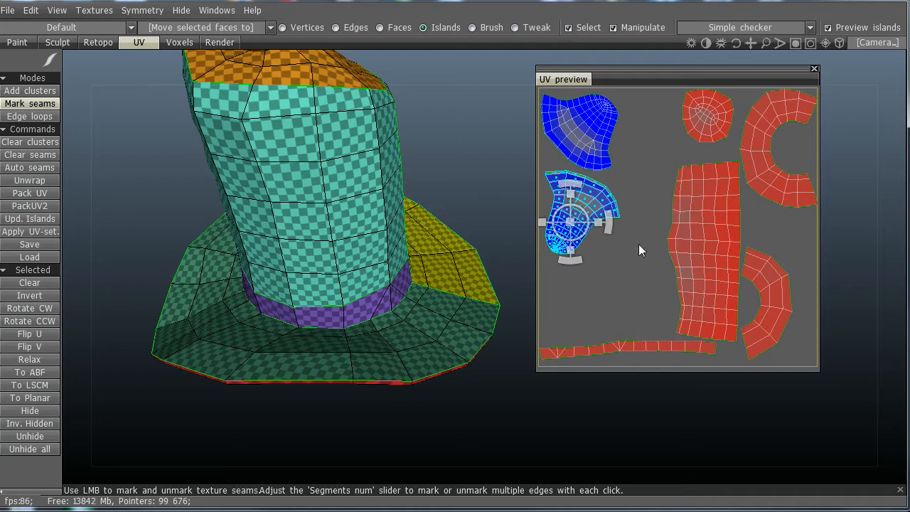
Step: Enlarge the crown's side-wall island, and rotate the hat band strip upright and enlarge it beside the wall island
left_click(706, 248)
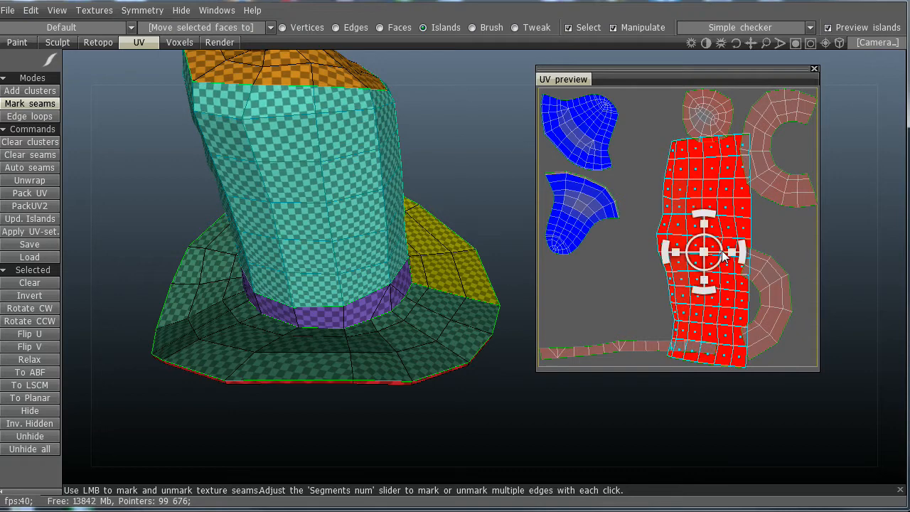
left_click(617, 344)
left_click_drag(626, 310, 674, 364)
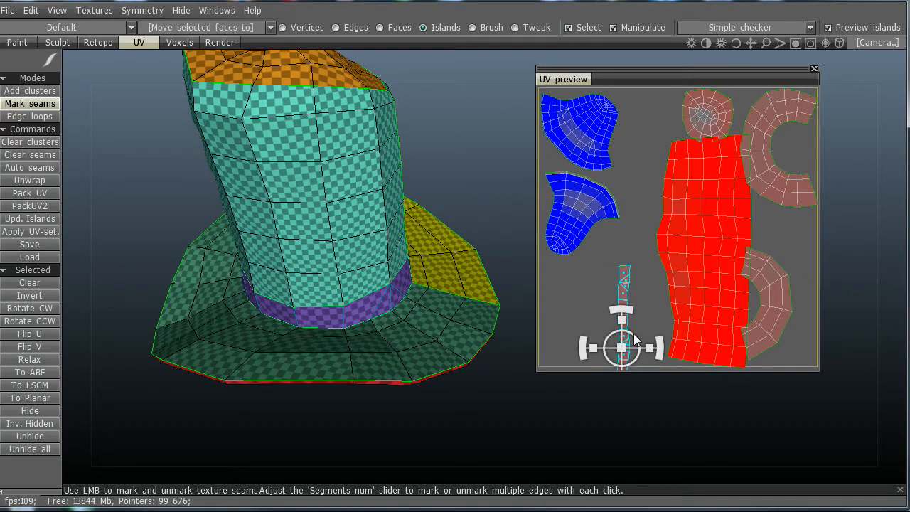
left_click_drag(635, 342, 646, 244)
left_click(632, 240)
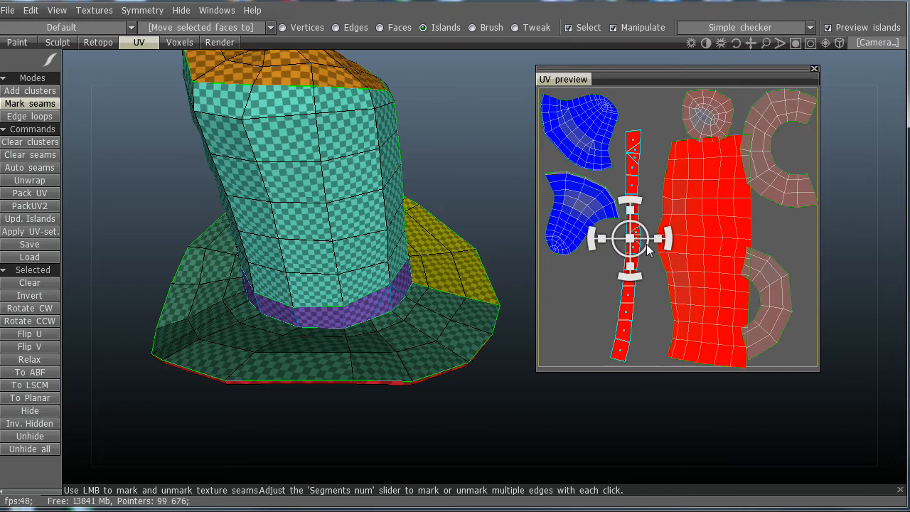
left_click(704, 250)
left_click_drag(722, 259, 706, 260)
Step: Move the round crown-top island below the bell-shaped islands and shift the band strip slightly up
left_click(706, 115)
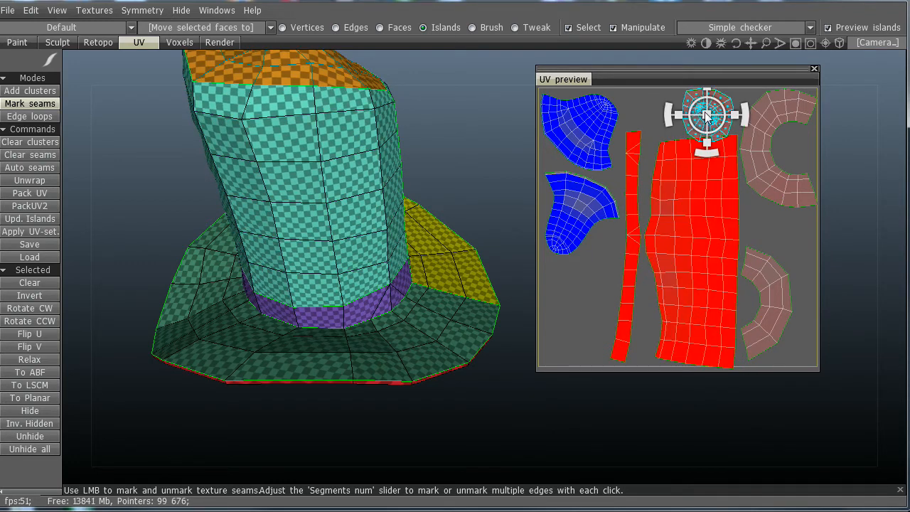
left_click_drag(706, 115, 582, 314)
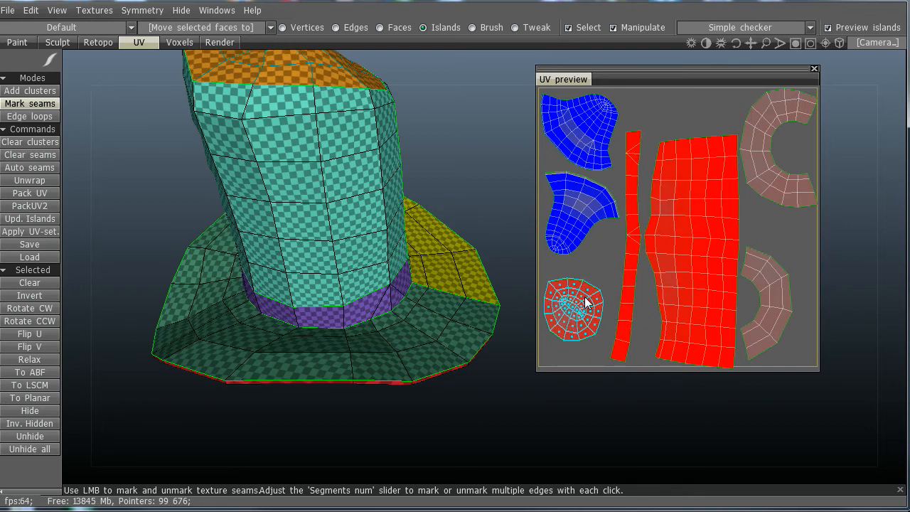
left_click(697, 201)
left_click(636, 168)
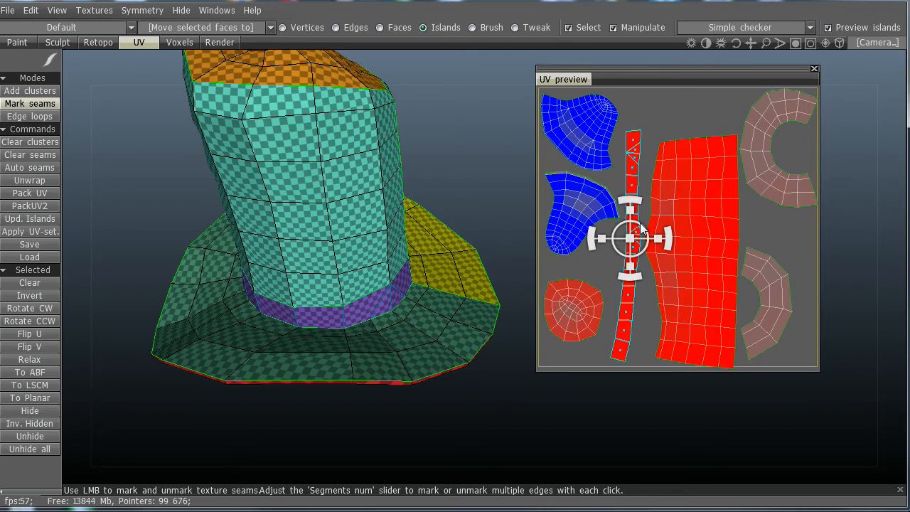
left_click_drag(642, 232, 642, 210)
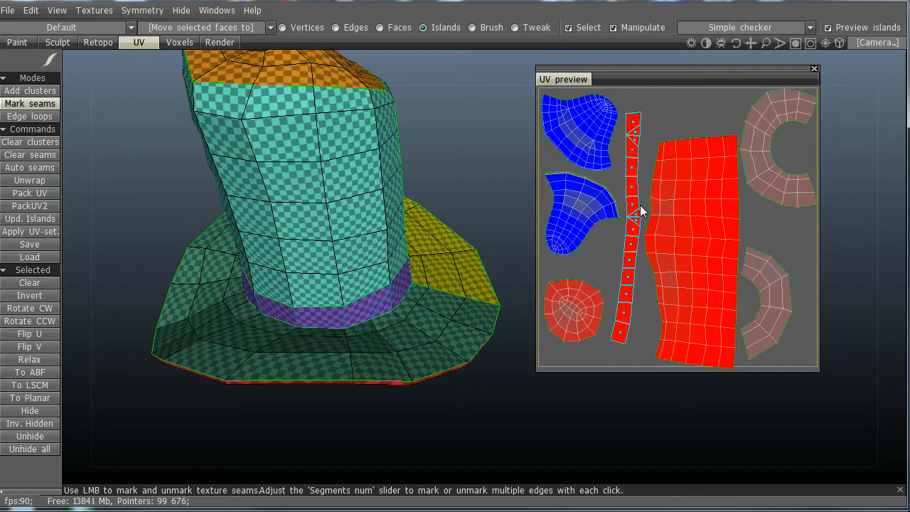
Step: Enlarge the small half-ring brim island and shift the crown wall island slightly up inside the UV area
left_click(765, 297)
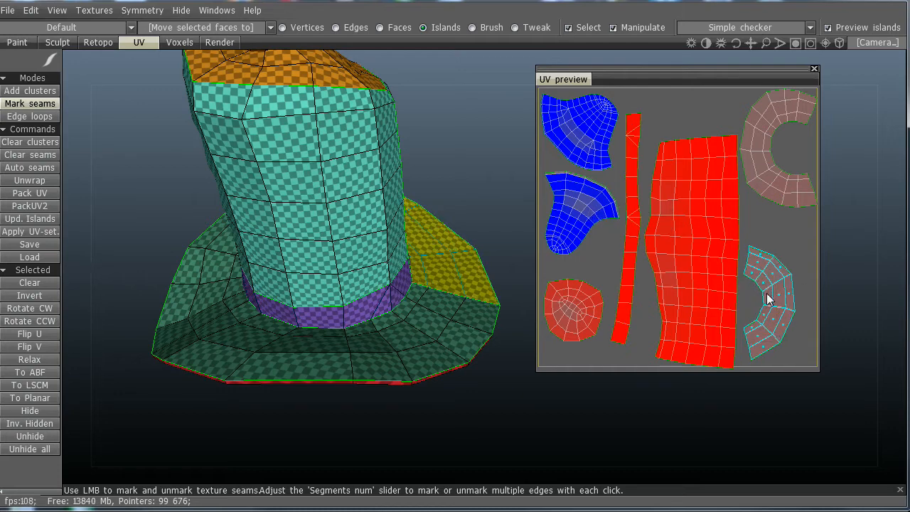
left_click_drag(767, 294, 789, 284)
left_click(714, 269)
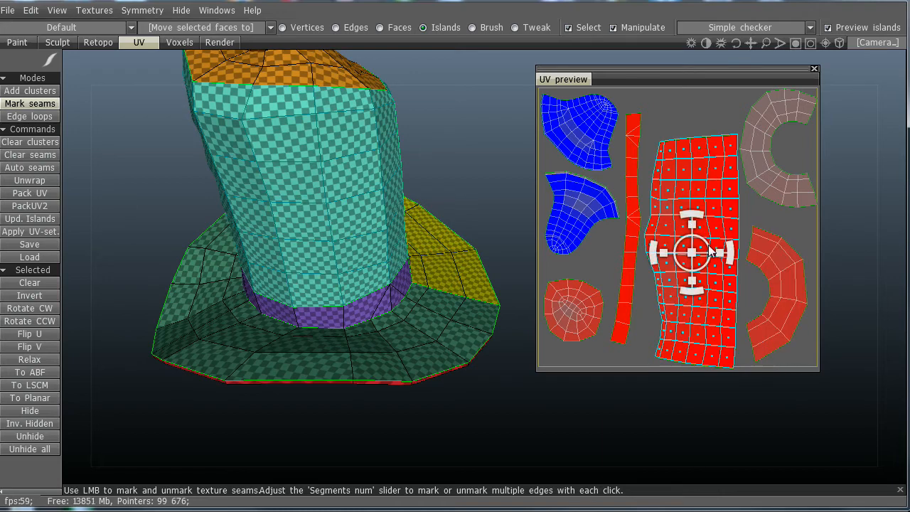
left_click_drag(709, 248, 706, 235)
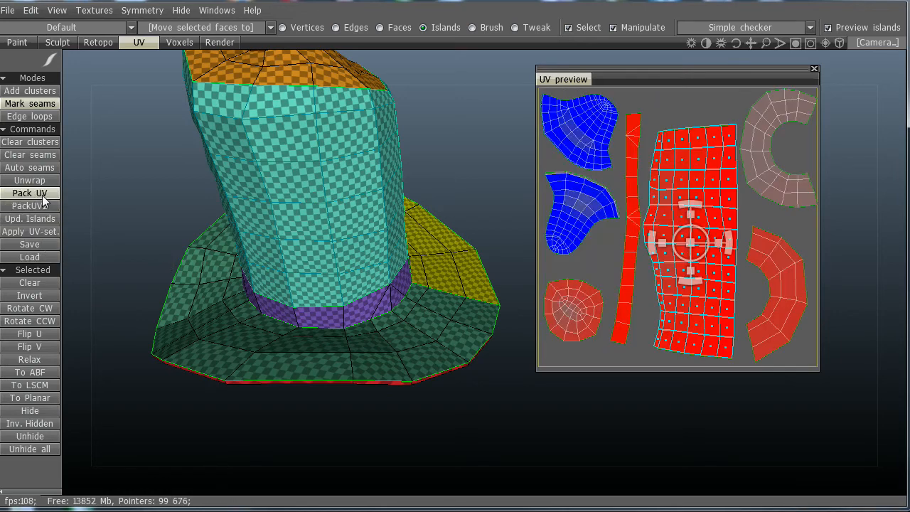
Step: Repack the UV islands and apply the UV set to the model, accepting that it is irreversible
left_click(29, 193)
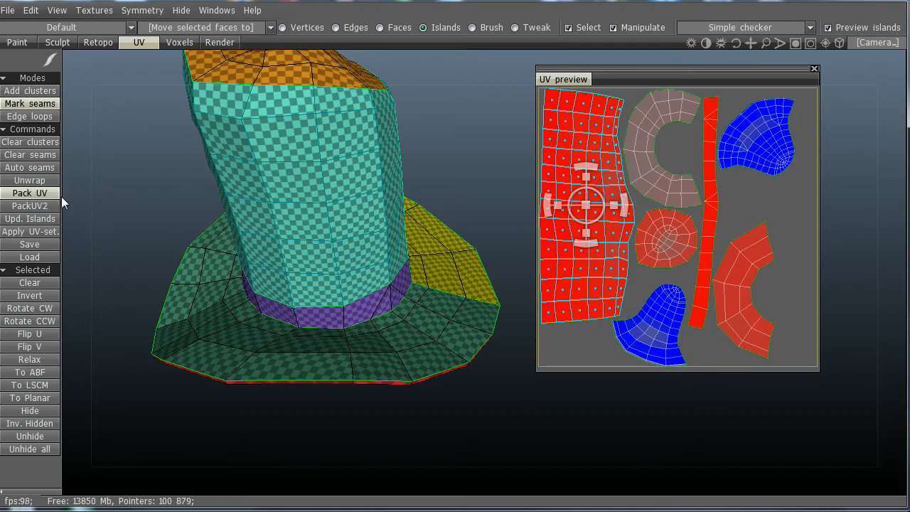
left_click(47, 233)
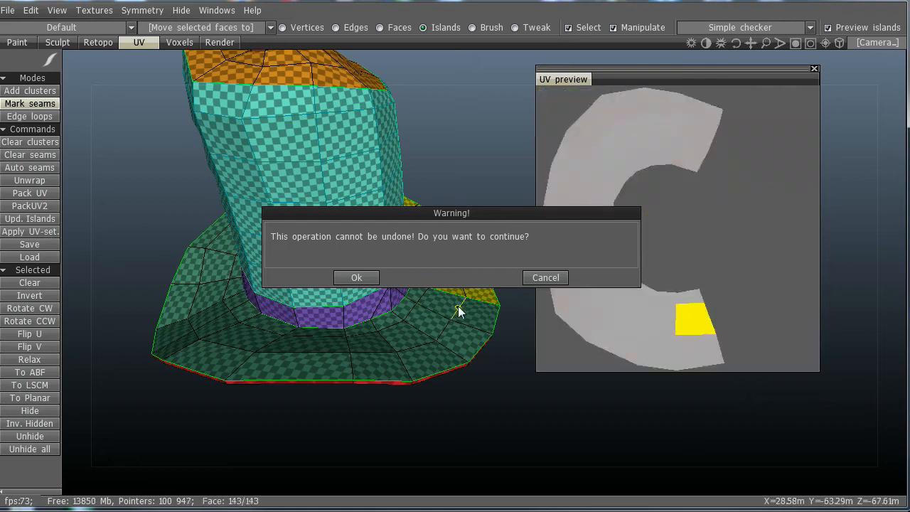
left_click_drag(420, 213, 635, 381)
left_click(577, 446)
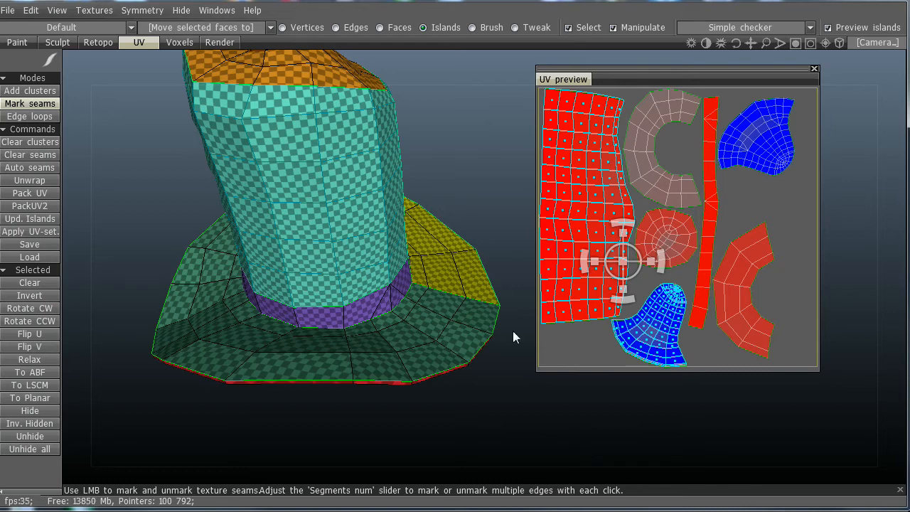
Step: Switch to the Paint room and open the Texture UV Editor for the hat
left_click(16, 43)
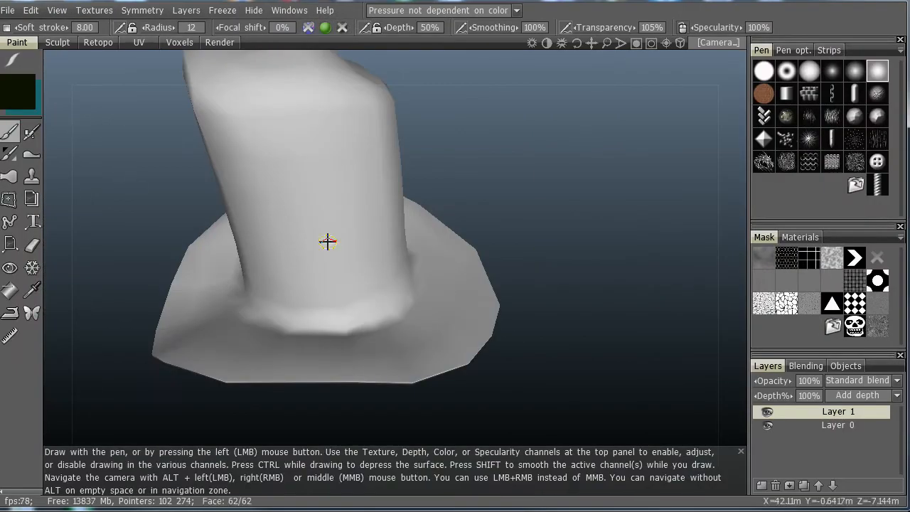
left_click_drag(526, 259, 498, 196)
middle_click_drag(498, 197, 504, 244)
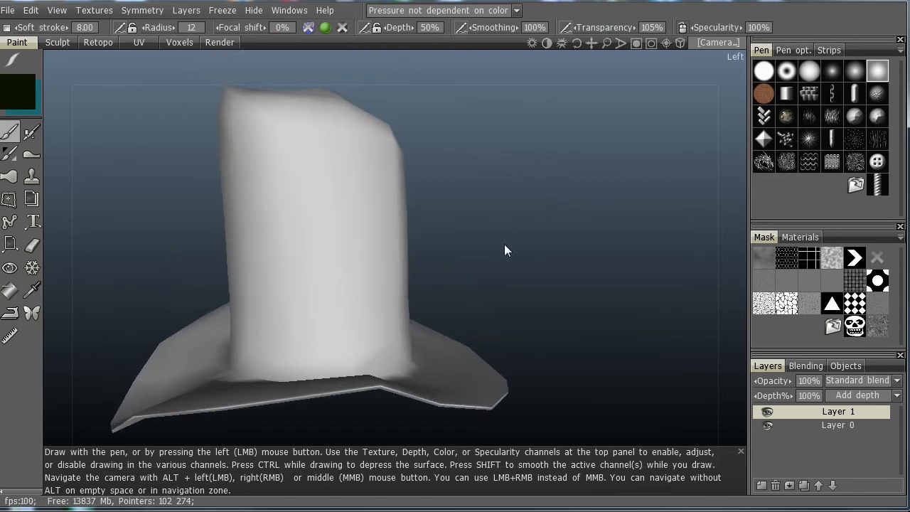
left_click(88, 13)
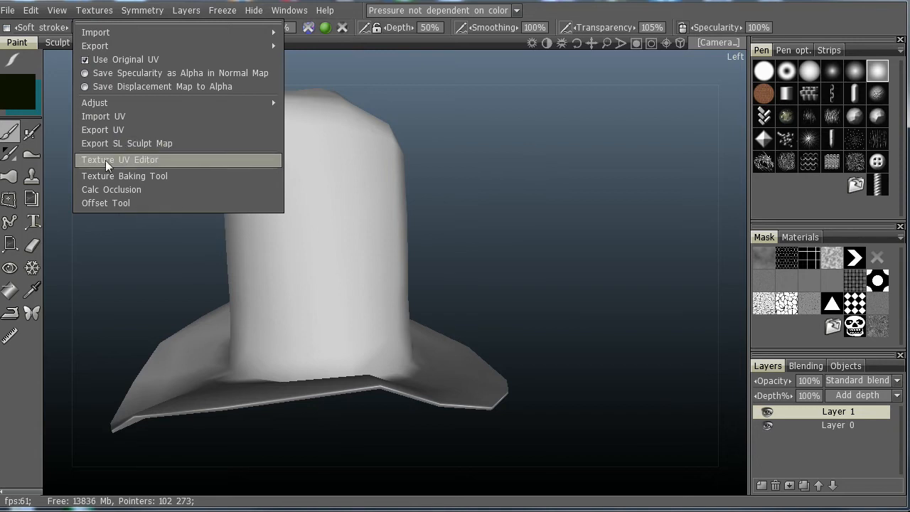
left_click(139, 163)
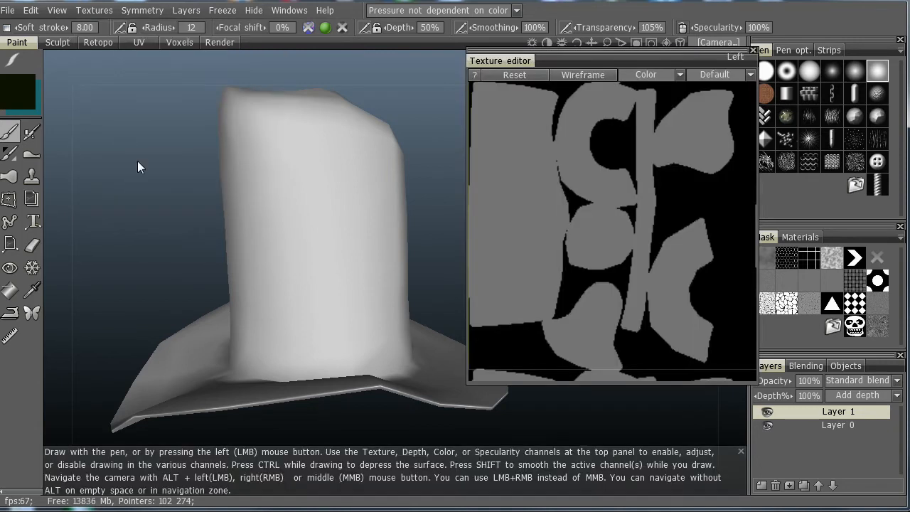
Step: Choose a near-black paint colour and fill the hat band's UV island with it
left_click(31, 88)
left_click_drag(422, 293, 407, 300)
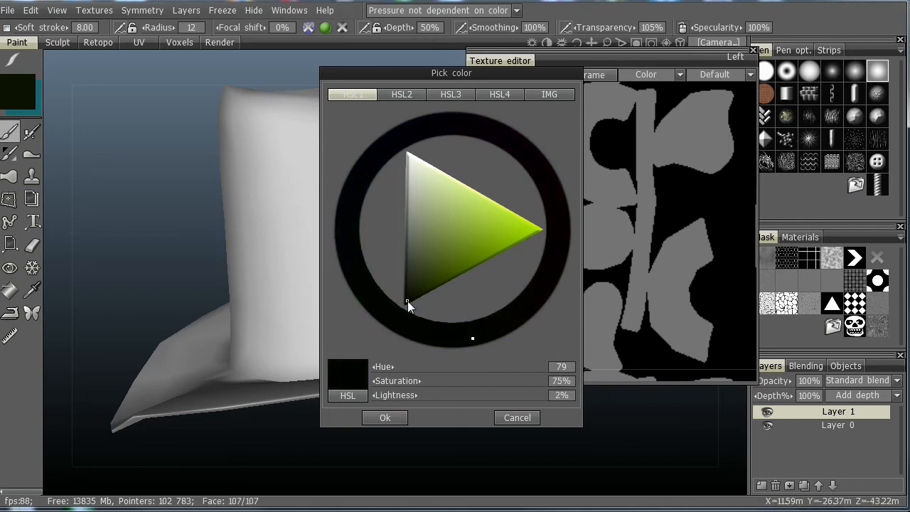
left_click(380, 418)
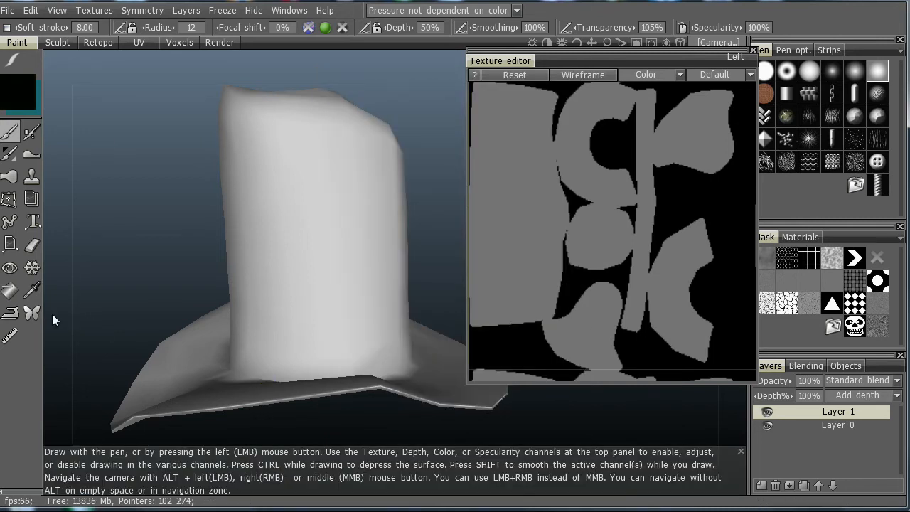
left_click(10, 290)
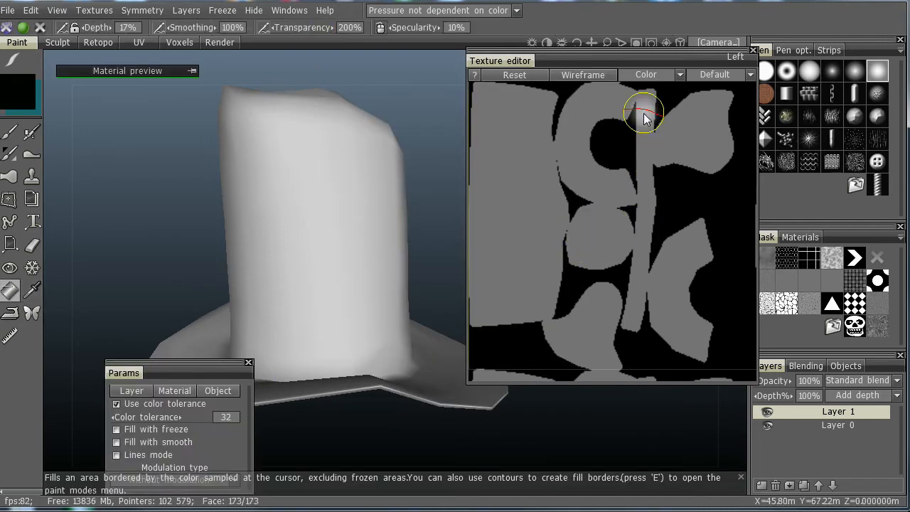
left_click(646, 209)
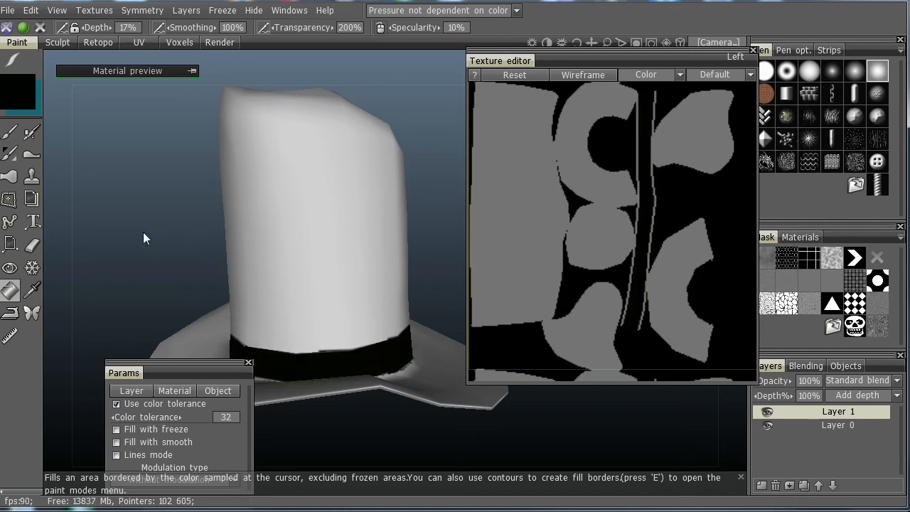
Step: Choose a dull brown paint colour with hue 45, saturation 17% and lightness 37%
left_click_drag(143, 232, 386, 229)
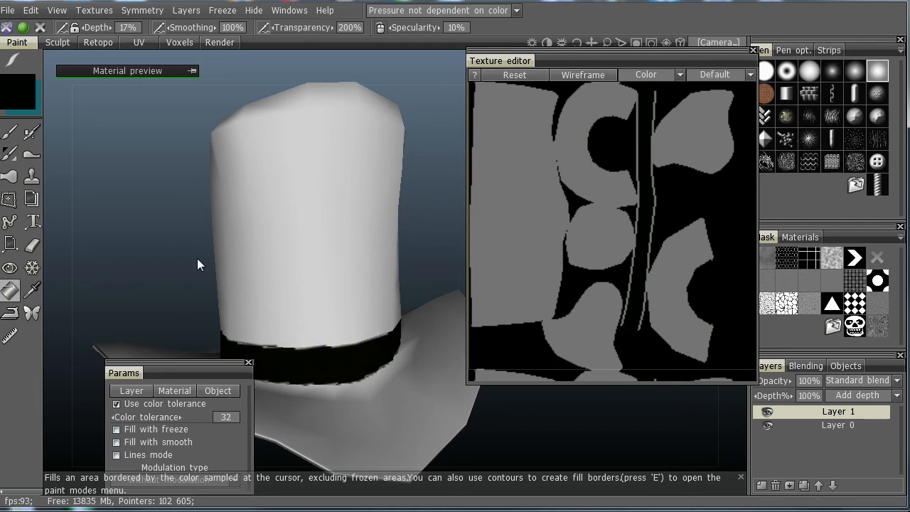
left_click_drag(197, 258, 137, 188)
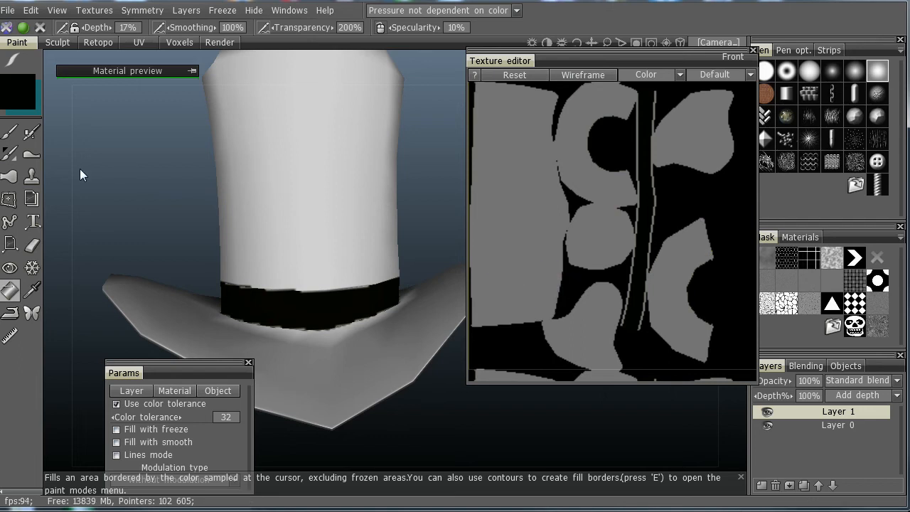
left_click(9, 95)
mouse_move(445, 298)
left_mouse_down()
mouse_move(429, 259)
mouse_move(437, 243)
left_mouse_up()
left_click_drag(481, 311, 526, 305)
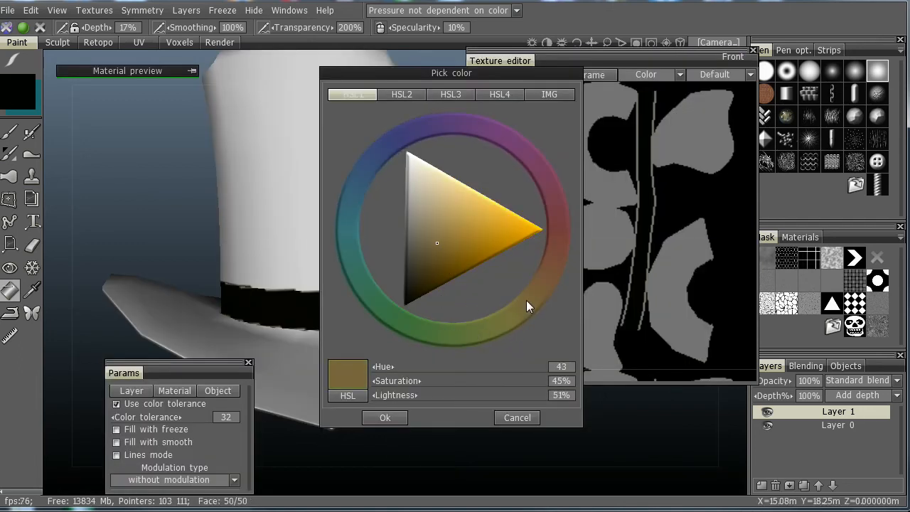
left_click(426, 247)
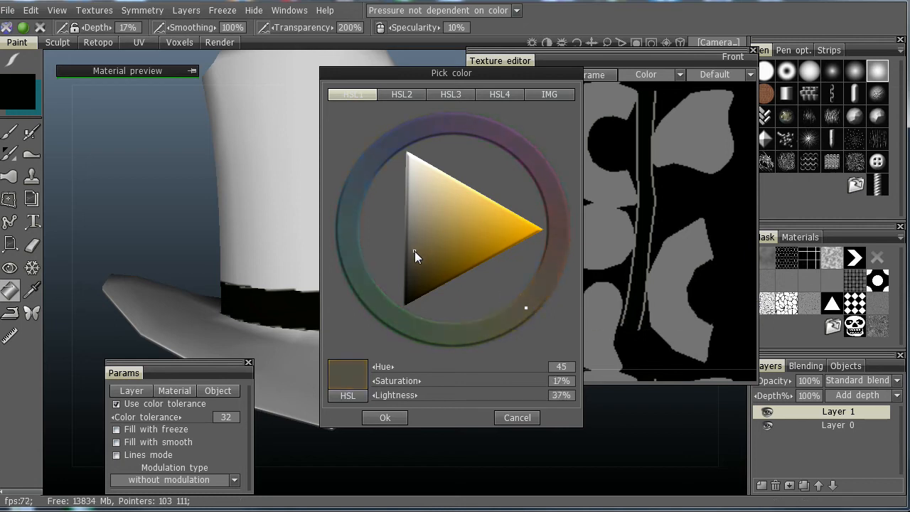
left_click(389, 419)
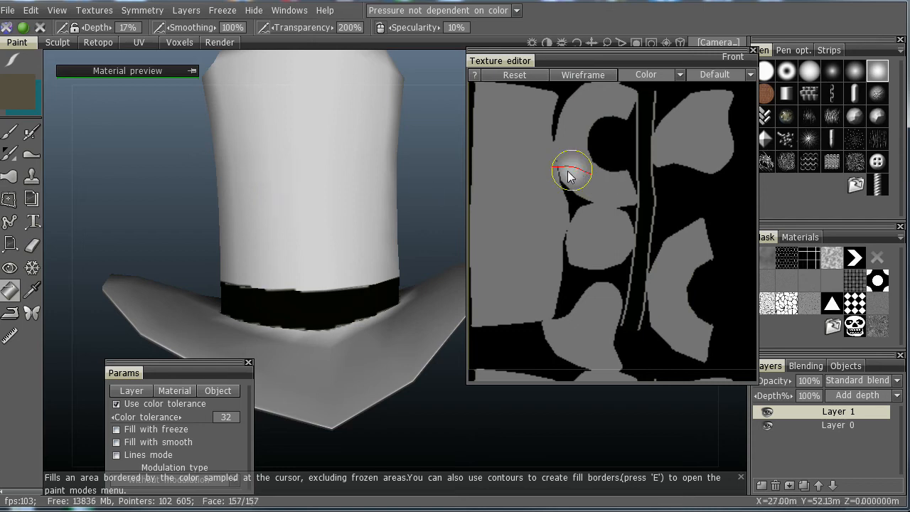
Step: Fill the UV islands of the crown wall, crown top and brim with the dull brown colour
left_click(514, 161)
left_click(572, 168)
left_click(683, 147)
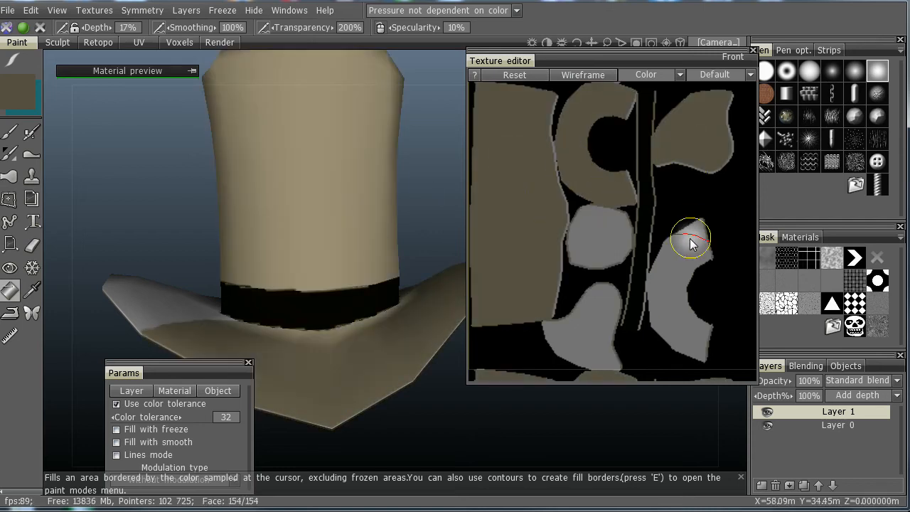
left_click(691, 236)
left_click(608, 235)
left_click(581, 318)
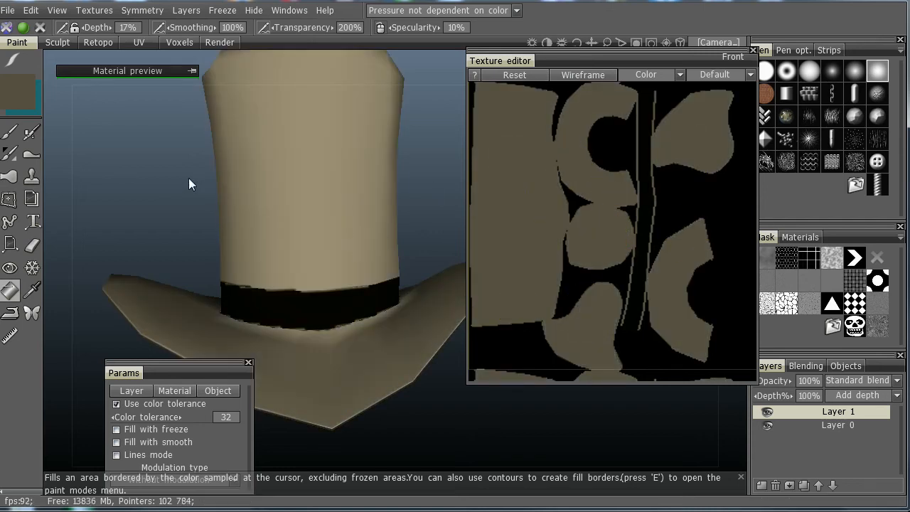
Step: Activate the Darken colour operation and move its settings window clear of the hat
mouse_move(188, 178)
left_mouse_down()
mouse_move(202, 341)
mouse_move(146, 103)
mouse_move(167, 184)
mouse_move(182, 191)
mouse_move(237, 353)
left_mouse_up()
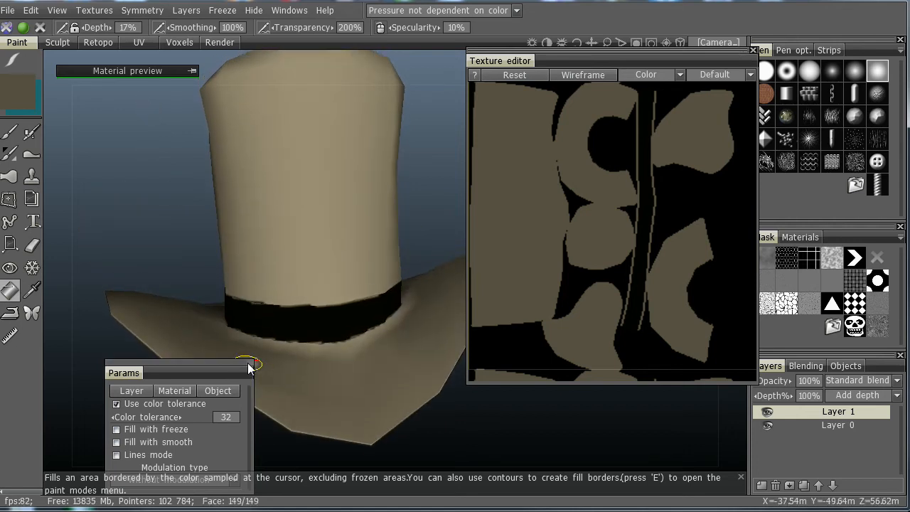
mouse_move(153, 209)
left_mouse_down()
mouse_move(164, 246)
mouse_move(169, 212)
left_mouse_up()
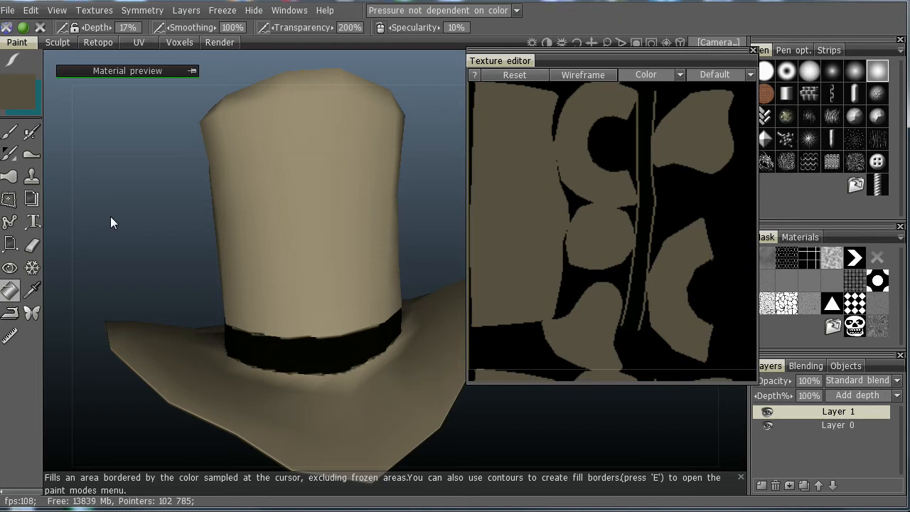
left_click(10, 153)
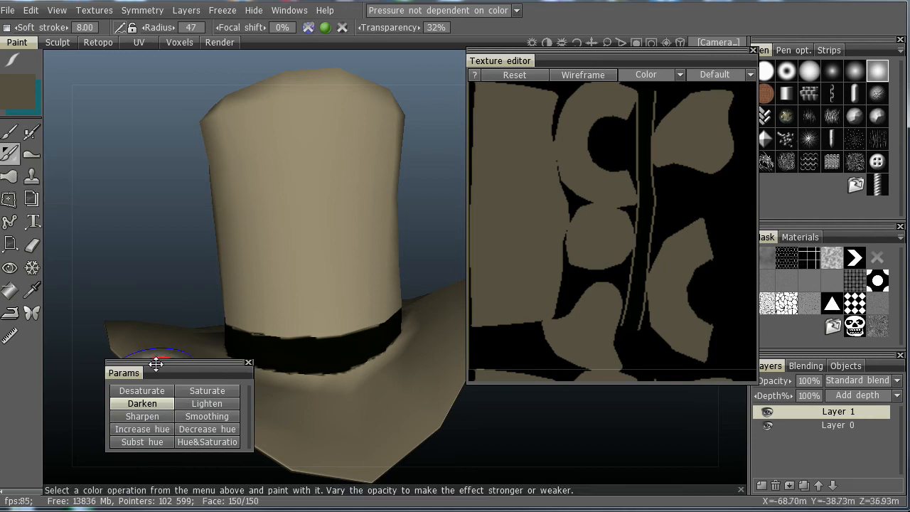
left_click_drag(154, 361, 147, 198)
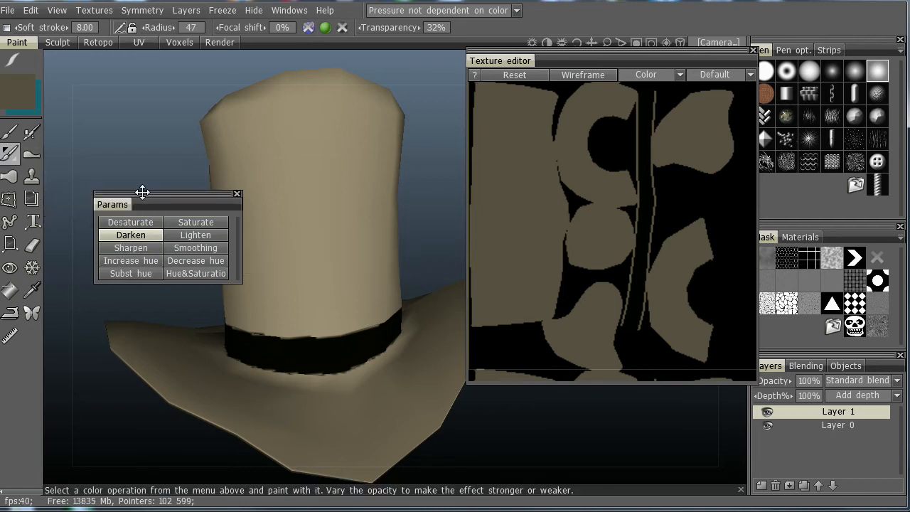
left_click_drag(149, 195, 108, 168)
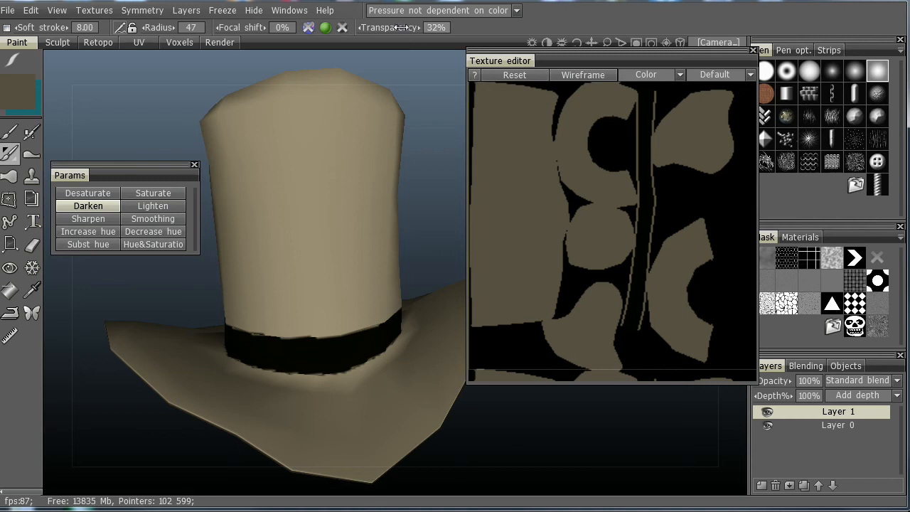
Step: Try Darken strokes on the crown's upper edge, undo them and set the brush transparency to 10%
mouse_move(341, 96)
left_mouse_down()
mouse_move(305, 93)
mouse_move(319, 112)
left_mouse_up()
key("ctrl+z")
left_click_drag(326, 35, 309, 36)
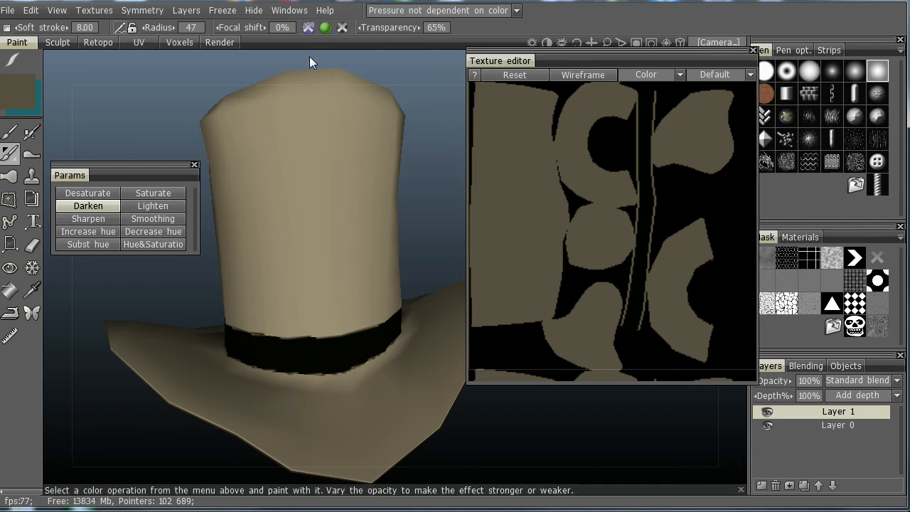
left_click_drag(292, 92, 334, 76)
key("ctrl+z")
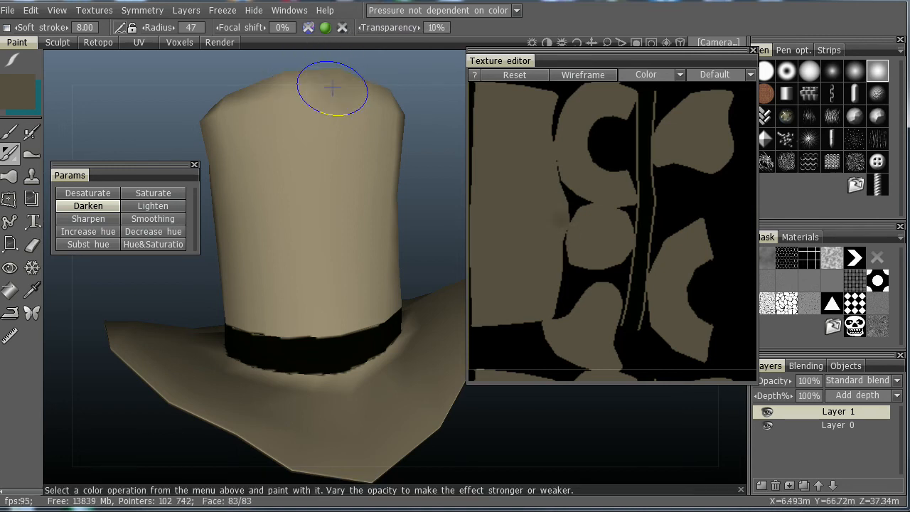
Step: Darken the front crease and the top of the crown, enlarging the brush radius to 98 for the top
mouse_move(293, 106)
left_mouse_down()
mouse_move(320, 103)
mouse_move(291, 100)
mouse_move(319, 111)
mouse_move(290, 146)
mouse_move(309, 117)
mouse_move(331, 301)
left_mouse_up()
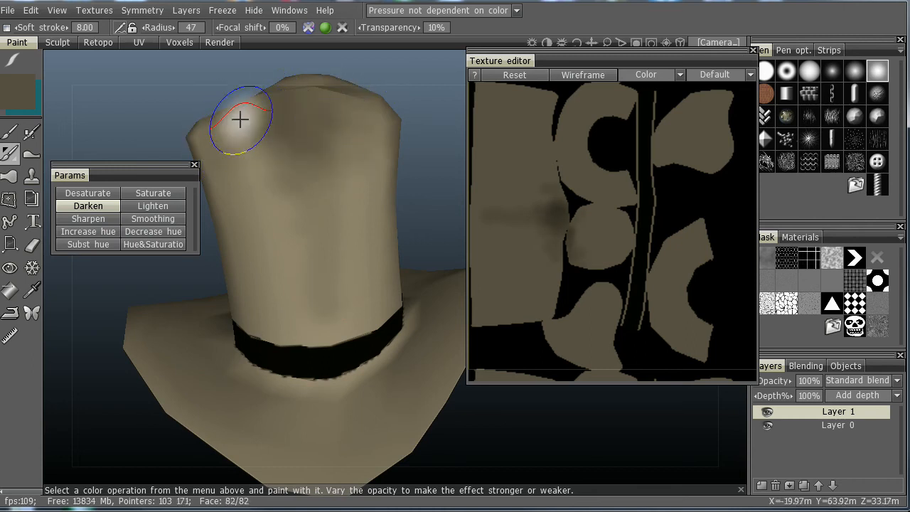
right_click_drag(217, 126, 299, 221, "shift")
mouse_move(300, 221)
left_mouse_down()
mouse_move(246, 203)
mouse_move(276, 172)
left_mouse_up()
scroll(278, 209, "up", 5)
mouse_move(286, 223)
left_mouse_down()
mouse_move(336, 165)
mouse_move(386, 248)
mouse_move(346, 228)
mouse_move(248, 296)
left_mouse_up()
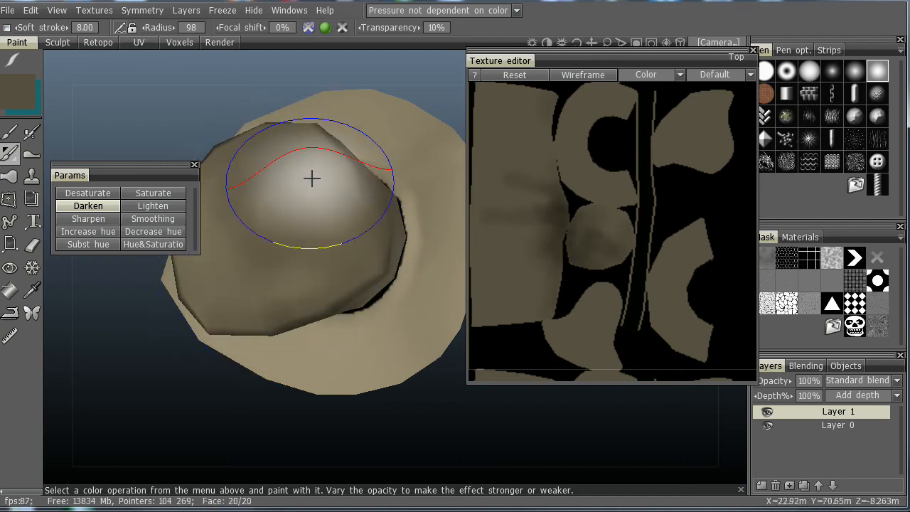
Step: Close the Texture Editor and darken the upper part of the crown around its sides and back
mouse_move(311, 178)
left_mouse_down("alt")
mouse_move(455, 114)
mouse_move(339, 144)
left_mouse_up("alt")
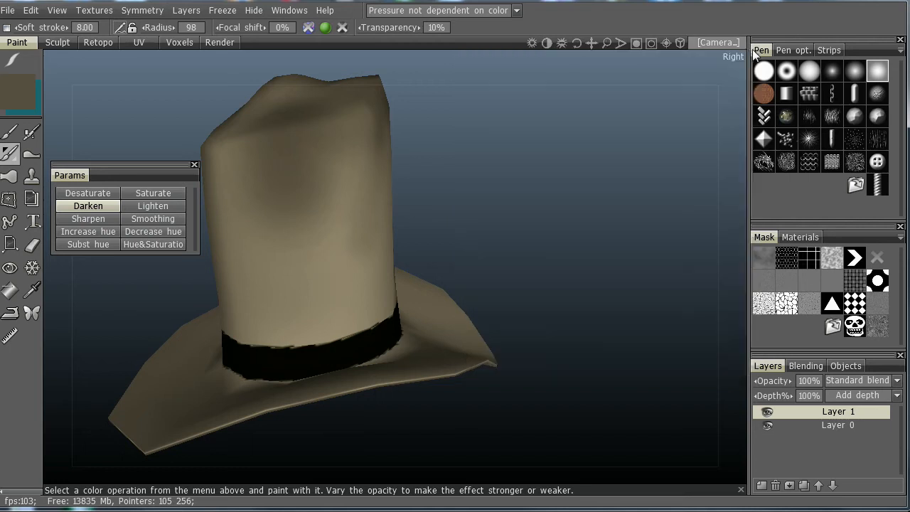
mouse_move(479, 200)
left_mouse_down()
mouse_move(599, 252)
mouse_move(451, 159)
left_mouse_up()
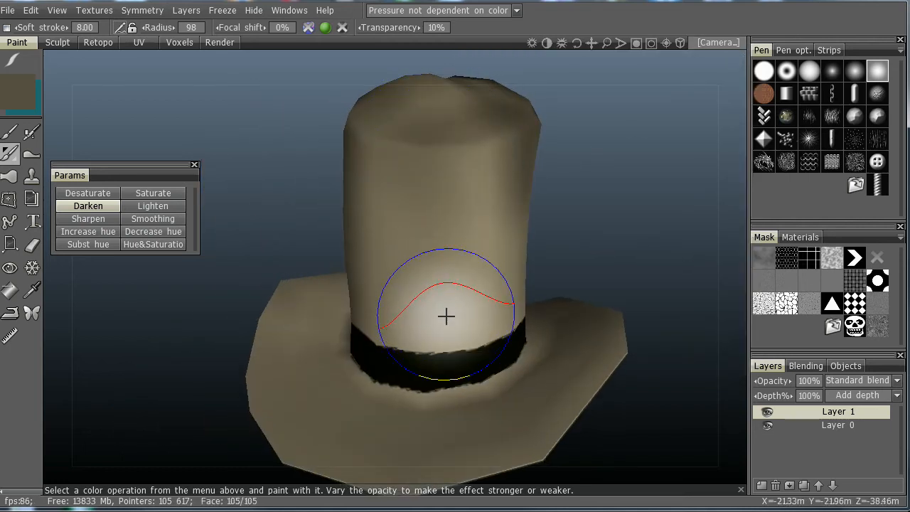
mouse_move(439, 239)
left_mouse_down()
mouse_move(467, 143)
mouse_move(441, 106)
mouse_move(392, 230)
mouse_move(251, 309)
mouse_move(431, 171)
left_mouse_up()
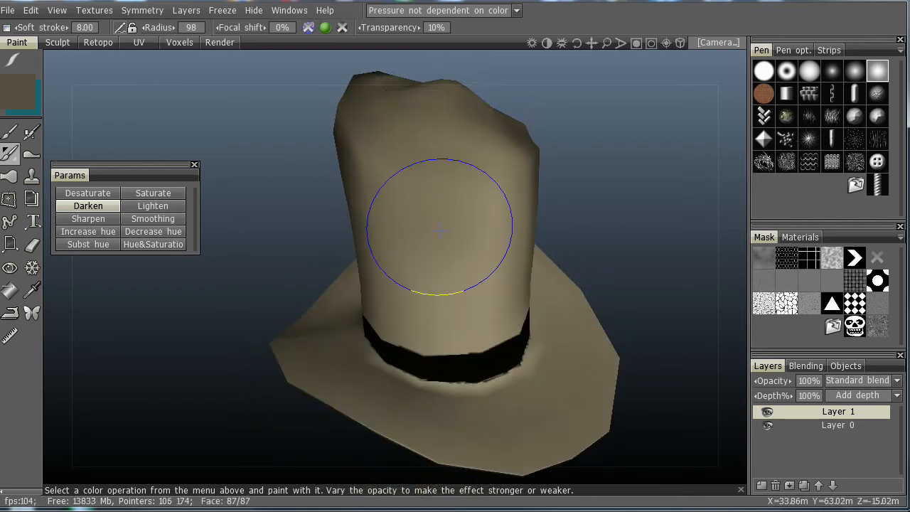
Step: Reduce the brush radius to 45 and darken the dents and creases along the crown's sides and front
scroll(429, 189, "down", 5)
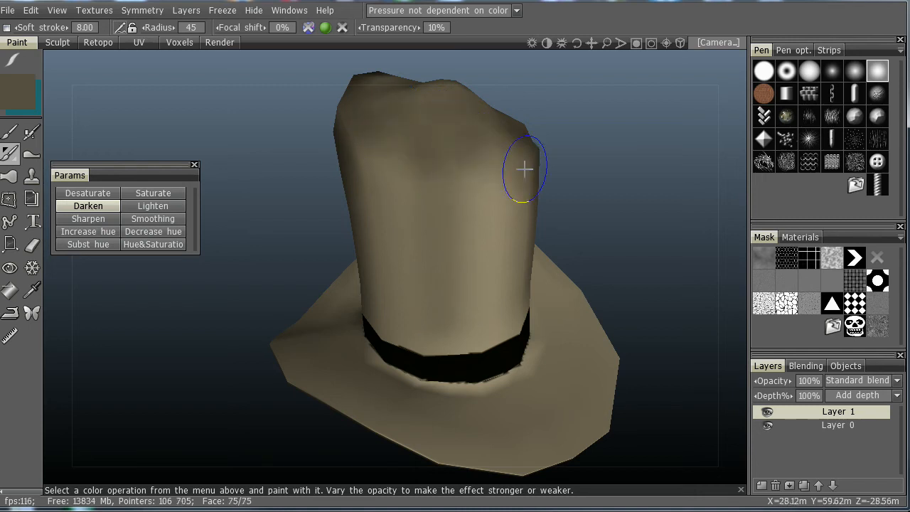
mouse_move(524, 167)
left_mouse_down()
mouse_move(577, 298)
mouse_move(417, 217)
left_mouse_up()
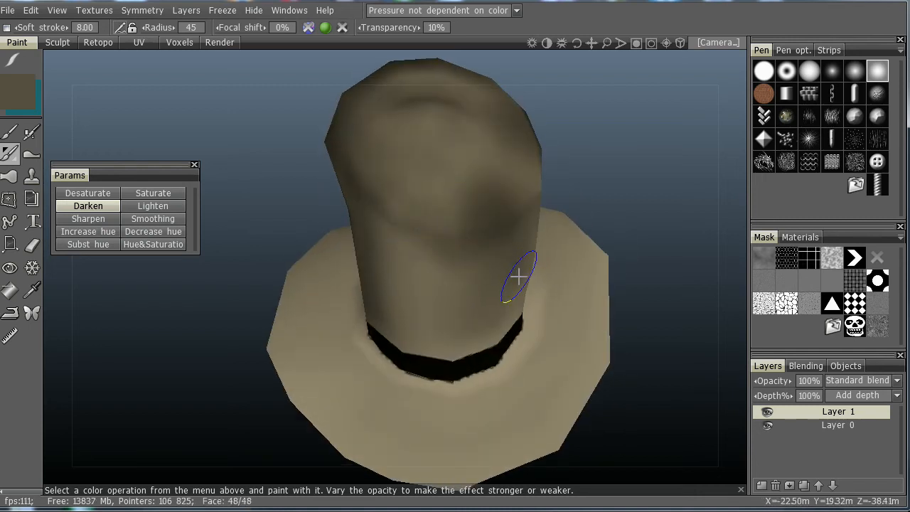
mouse_move(524, 325)
left_mouse_down()
mouse_move(561, 168)
mouse_move(347, 146)
mouse_move(398, 155)
left_mouse_up()
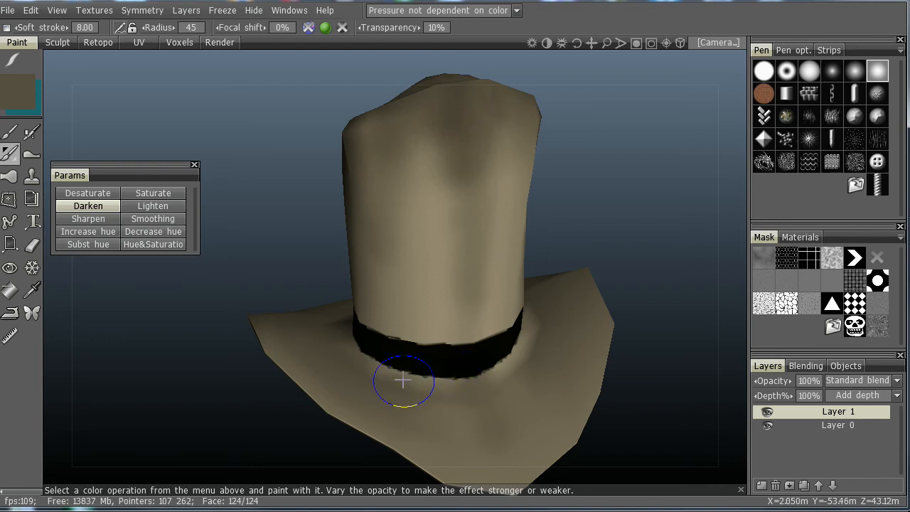
Step: Darken the brim around the base of the hat band with soft, uneven strokes
left_click_drag(402, 379, 441, 381)
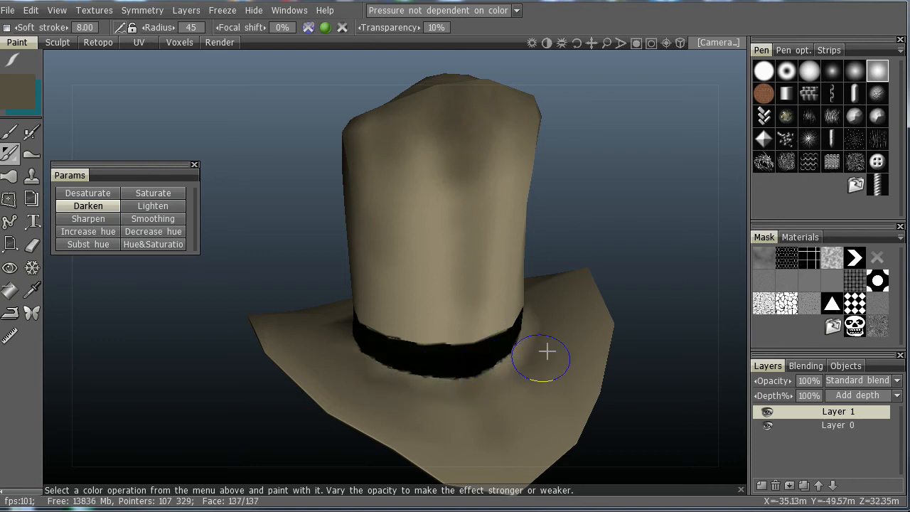
left_click_drag(547, 352, 472, 332, "alt")
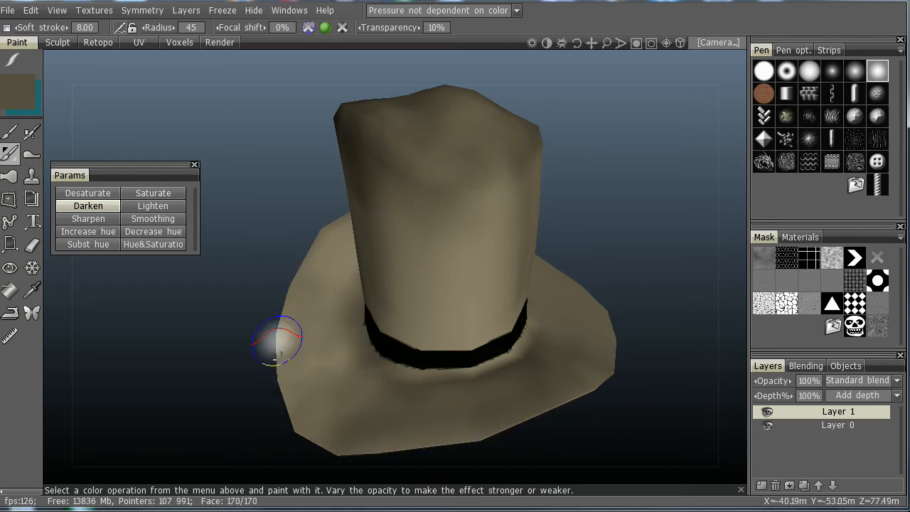
left_click_drag(274, 346, 443, 400, "alt")
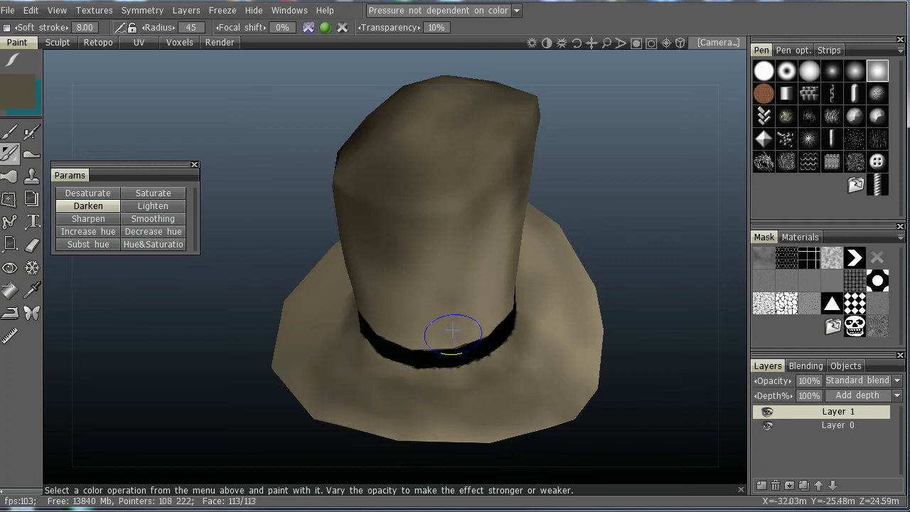
Step: Set the Darken transparency to 24% and shade the crown and brim next to the hat band
left_click_drag(625, 299, 656, 206)
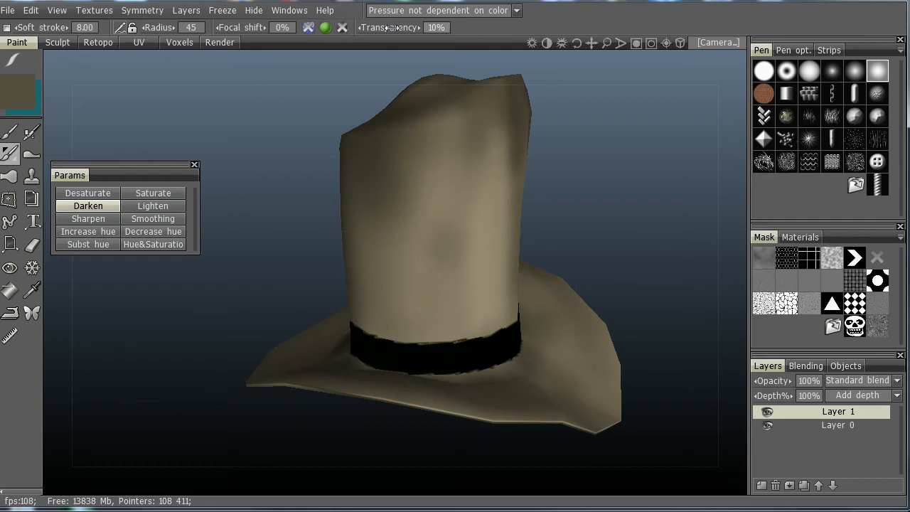
left_click_drag(400, 27, 404, 27)
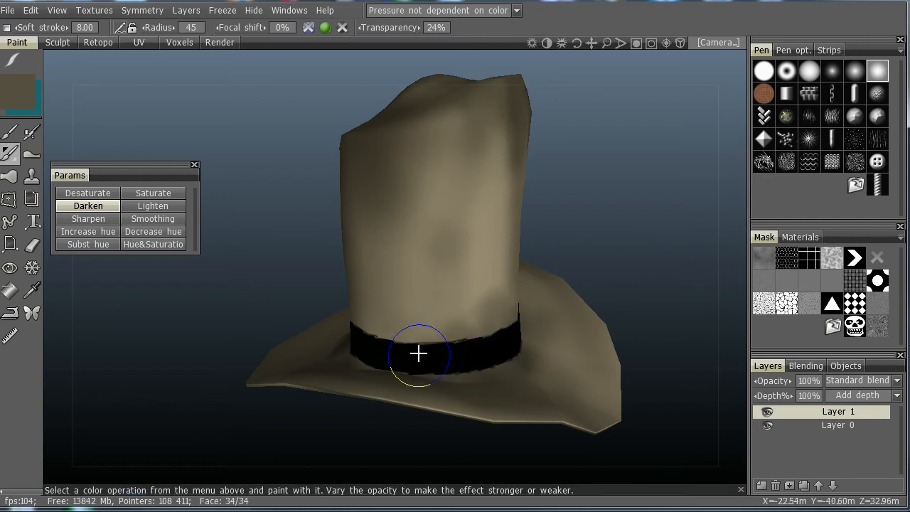
left_click_drag(672, 242, 474, 322)
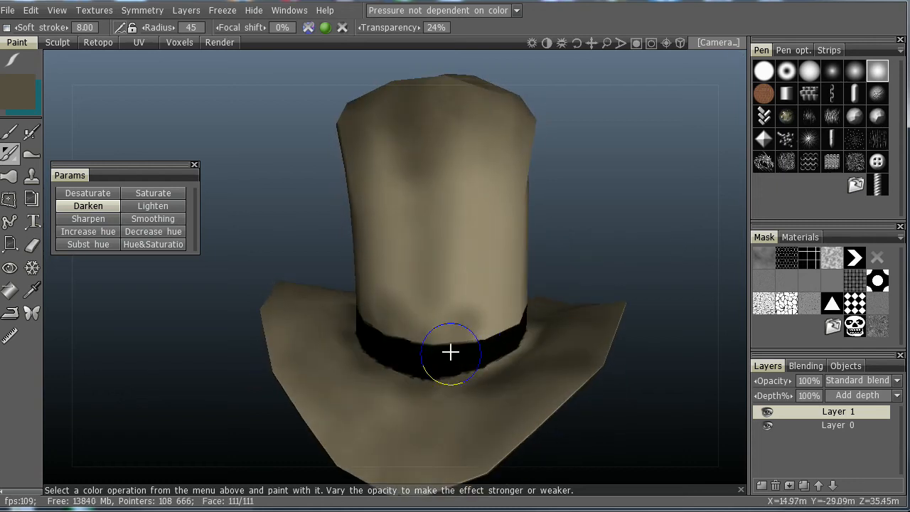
left_click_drag(386, 375, 422, 249)
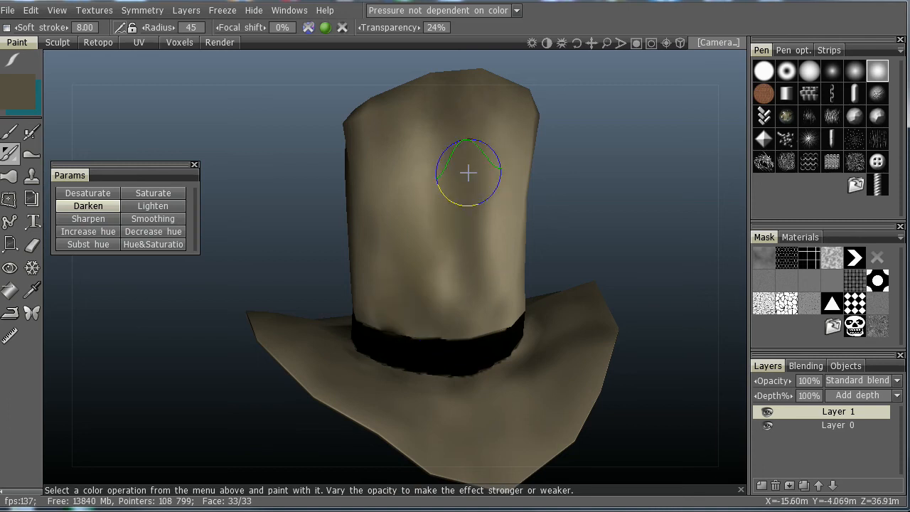
Step: Add darker shading down the side of the crown
mouse_move(619, 256)
left_mouse_down()
mouse_move(520, 223)
mouse_move(497, 171)
left_mouse_up()
mouse_move(494, 108)
left_mouse_down()
mouse_move(518, 155)
mouse_move(518, 270)
left_mouse_up()
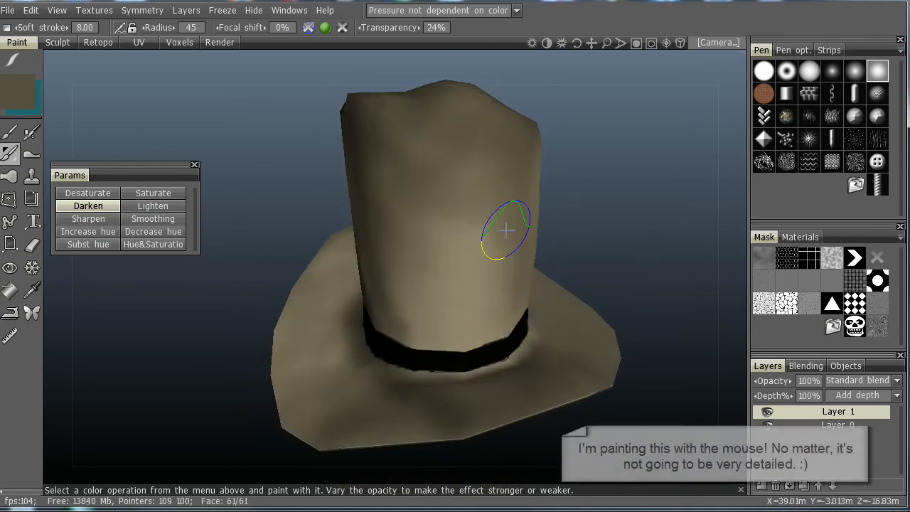
mouse_move(626, 238)
left_mouse_down()
mouse_move(648, 252)
mouse_move(665, 216)
left_mouse_up()
Step: Try darkening the brim's underside with radius-45 strokes, undo the stroke, and enlarge the brush radius to 168
scroll(431, 225, "down", 5)
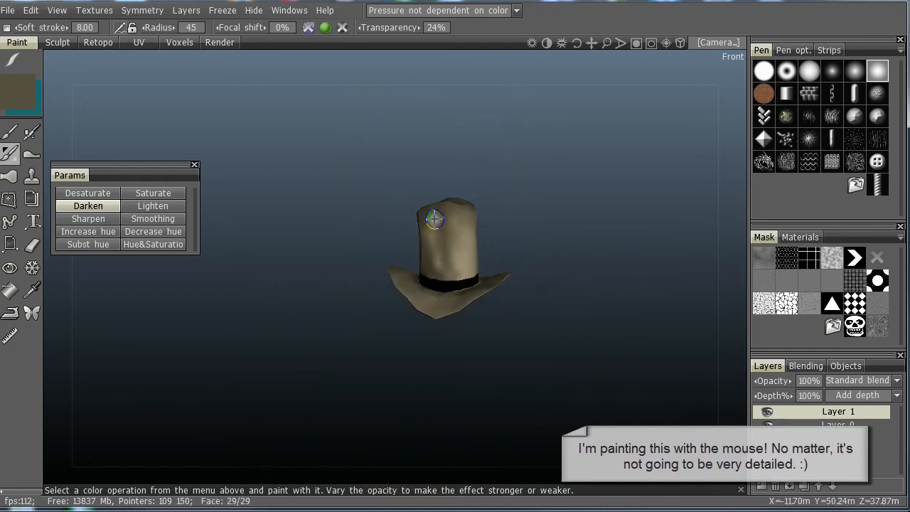
left_click_drag(478, 202, 544, 167)
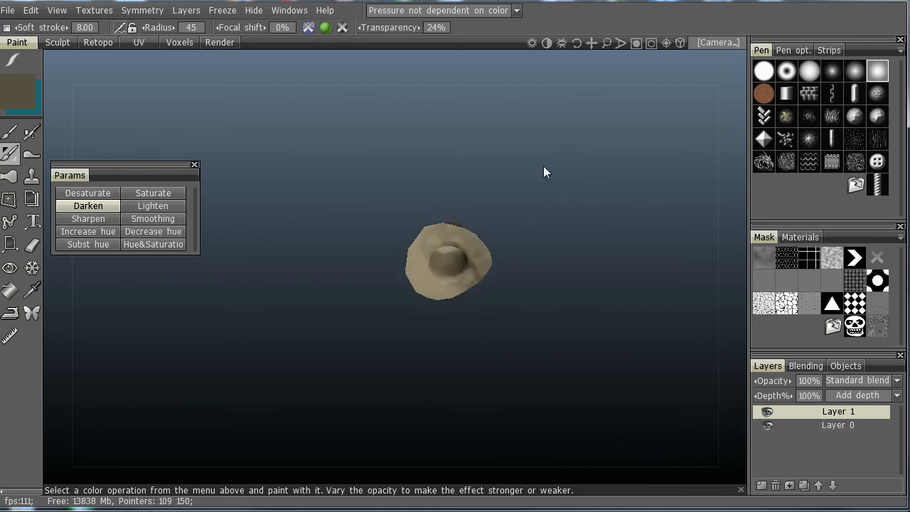
right_click_drag(455, 304, 619, 375)
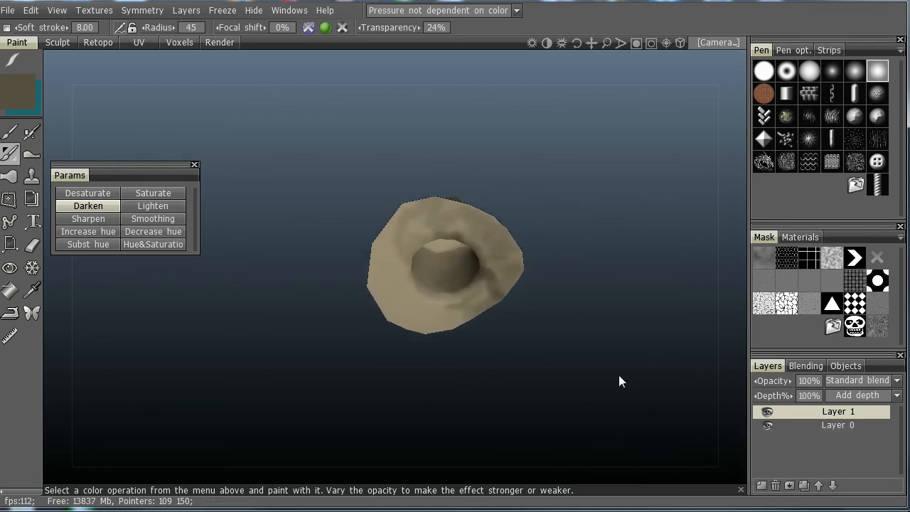
right_click_drag(443, 374, 396, 374)
left_click_drag(381, 330, 414, 312)
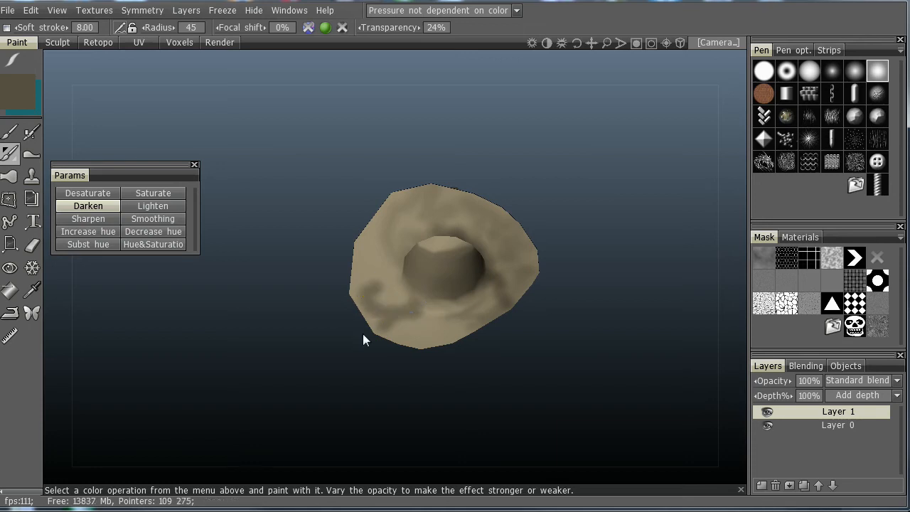
right_click_drag(363, 340, 379, 315)
key("ctrl+z")
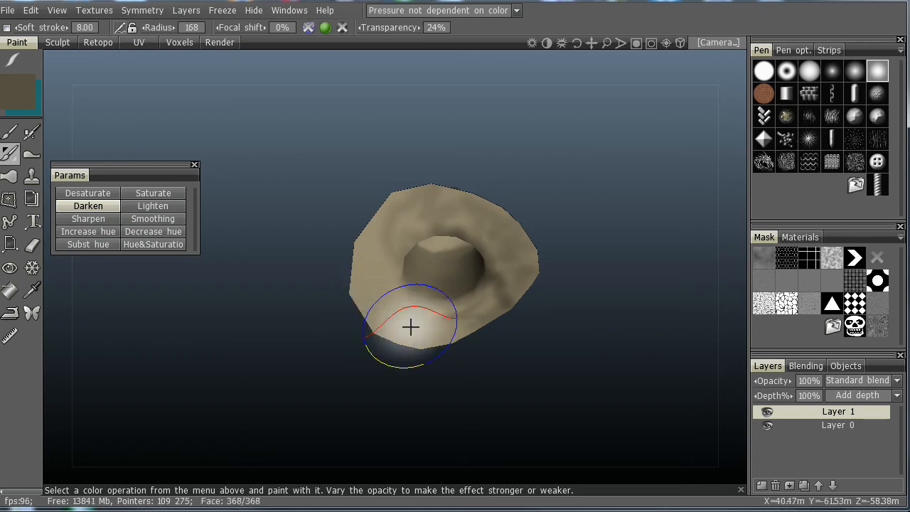
Step: Darken the brim's underside, the inside opening and the brim's outer areas with broad, soft strokes
left_click_drag(349, 245, 407, 344)
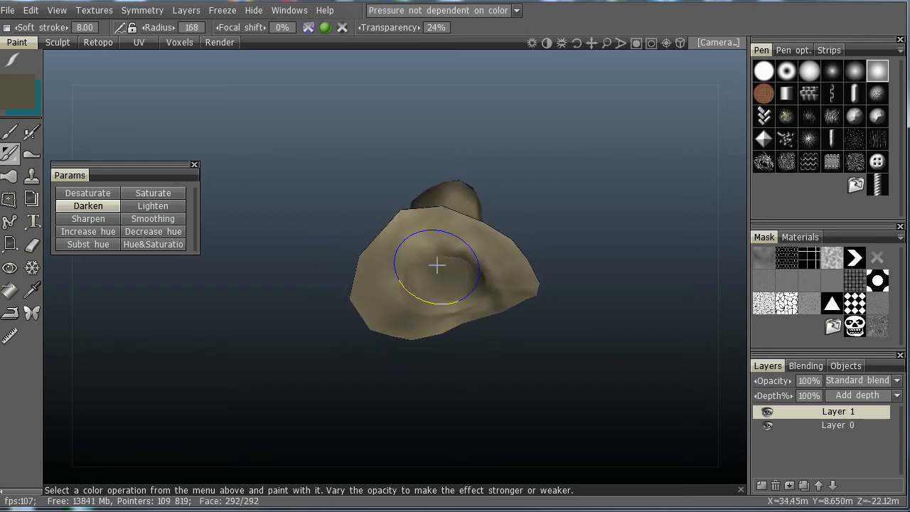
mouse_move(591, 223)
left_mouse_down()
mouse_move(553, 199)
mouse_move(401, 158)
mouse_move(426, 270)
left_mouse_up()
left_click_drag(389, 387, 458, 366)
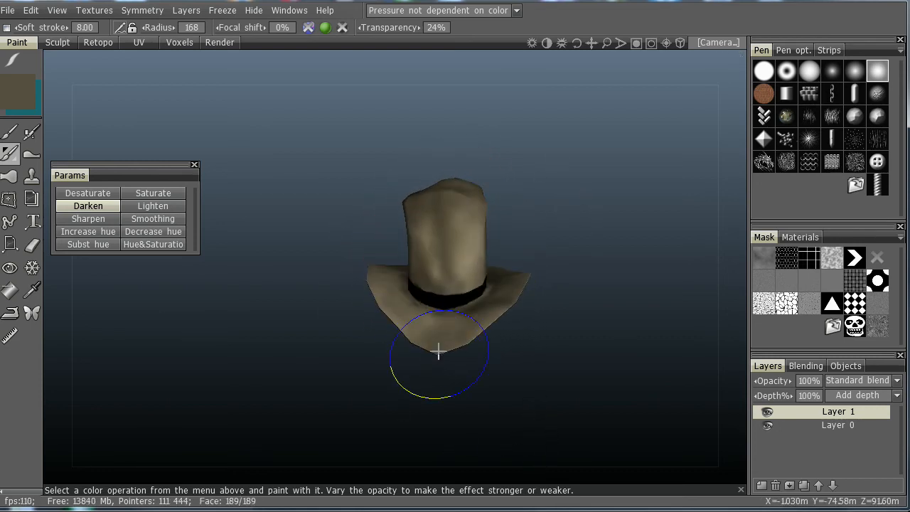
left_click_drag(589, 346, 340, 392)
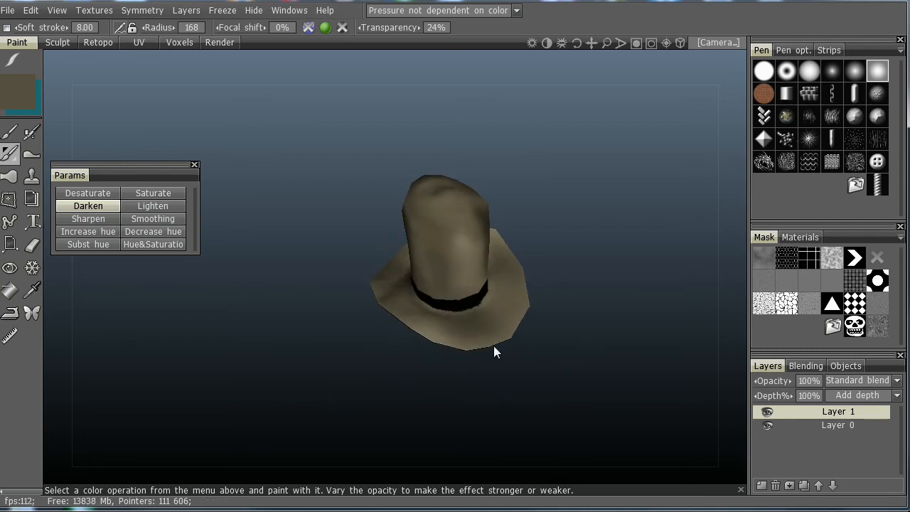
left_click_drag(530, 401, 526, 327)
left_click_drag(486, 363, 420, 447)
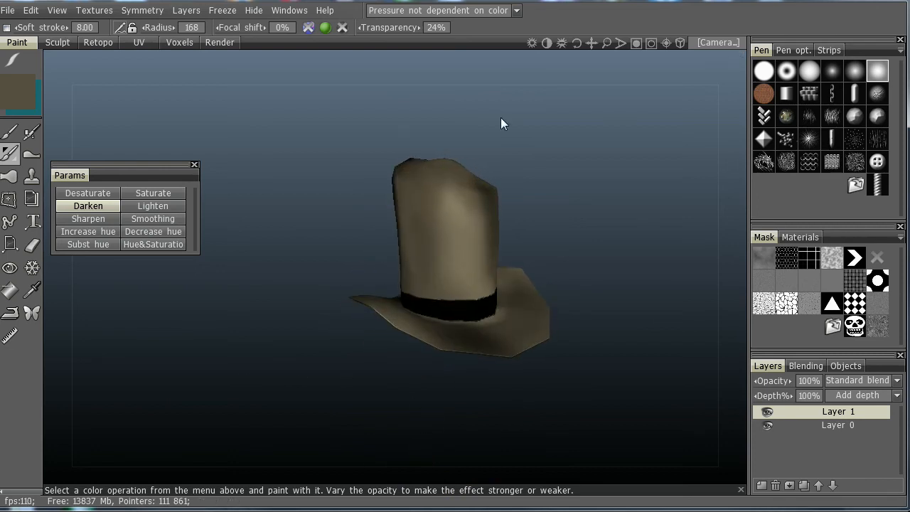
mouse_move(569, 204)
left_mouse_down()
mouse_move(591, 226)
mouse_move(584, 259)
mouse_move(582, 218)
mouse_move(646, 252)
left_mouse_up()
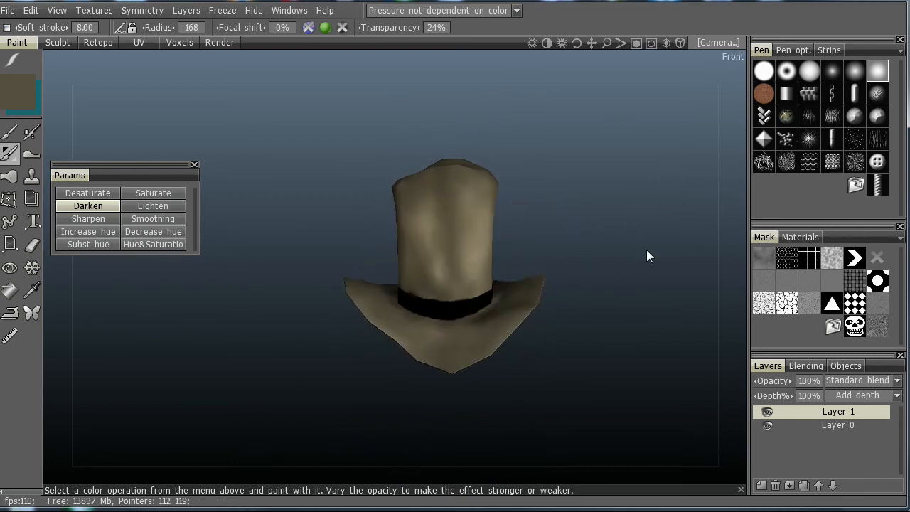
Step: Choose a brown paint colour with hue 44, saturation 48% and lightness 37%, and set the paint brush's transparency to 46%
left_click(23, 101)
left_click(430, 260)
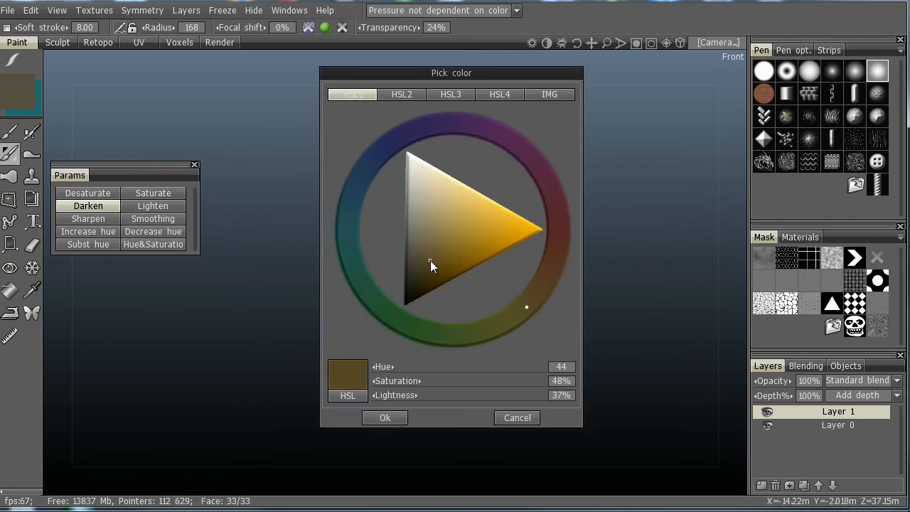
left_click(384, 417)
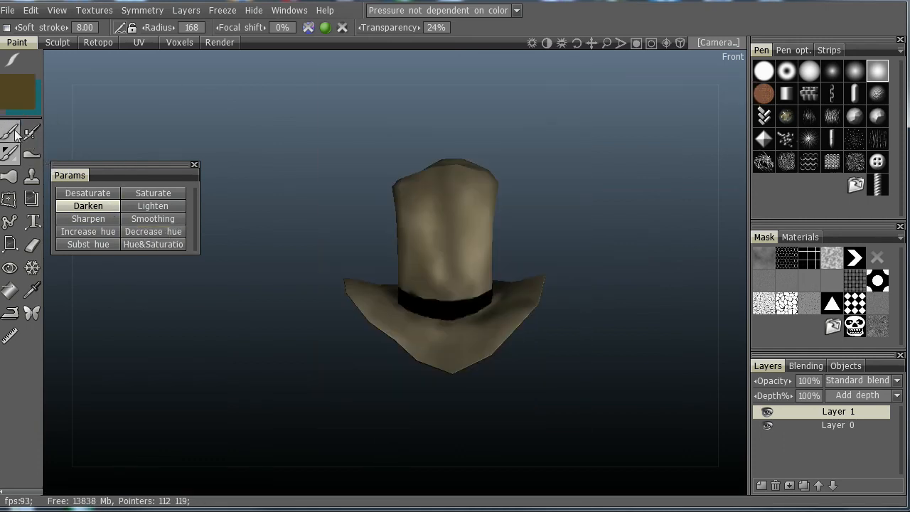
left_click(10, 134)
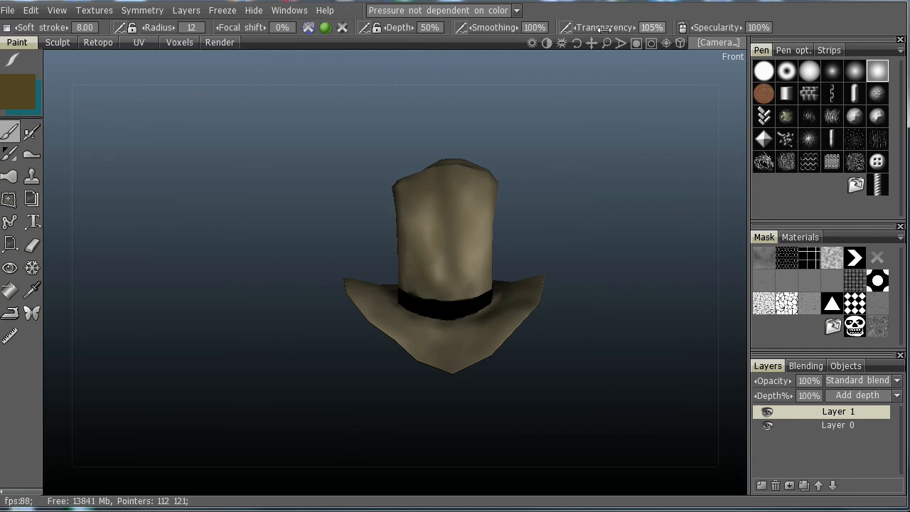
left_click_drag(603, 29, 531, 34)
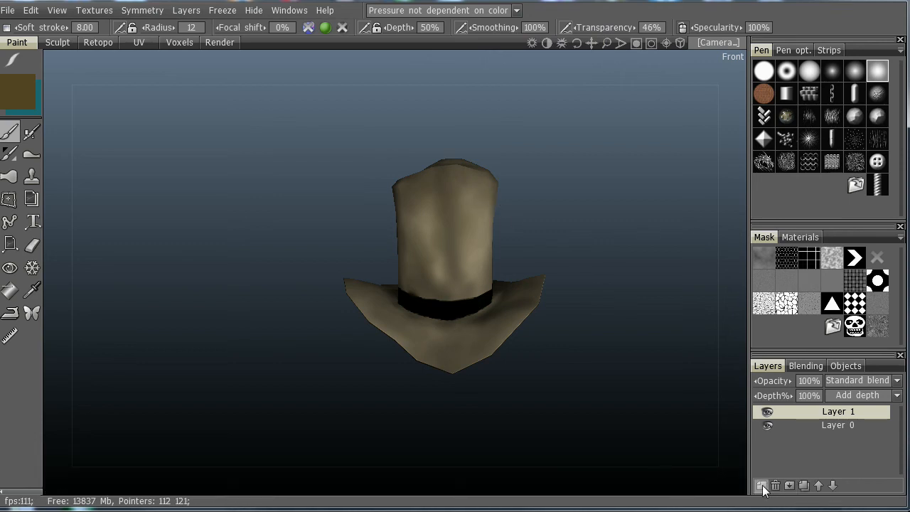
Step: Add a new layer and paint soft brown stains across the crown and brim with a brush radius of 62
mouse_move(458, 202)
right_mouse_down()
mouse_move(481, 203)
mouse_move(470, 200)
right_mouse_up()
mouse_move(526, 183)
left_mouse_down()
mouse_move(507, 230)
mouse_move(443, 179)
left_mouse_up()
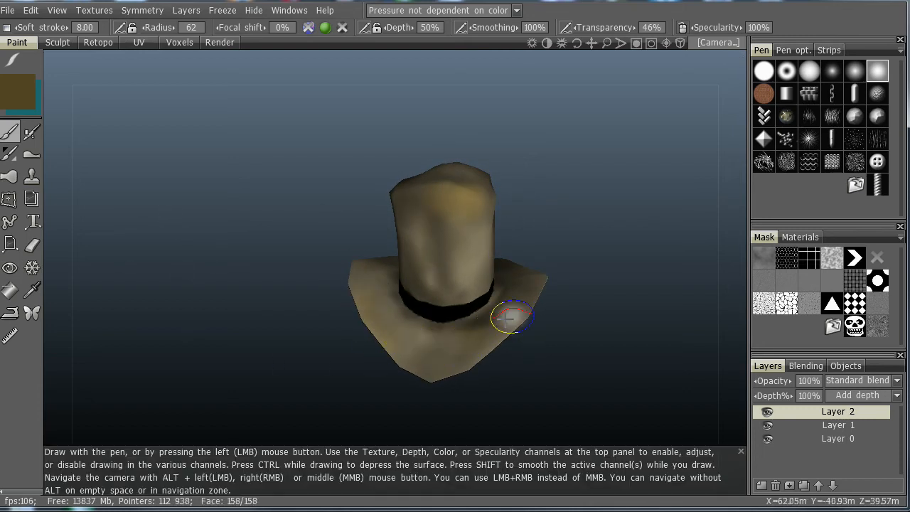
mouse_move(585, 343)
left_mouse_down()
mouse_move(341, 367)
mouse_move(448, 365)
left_mouse_up()
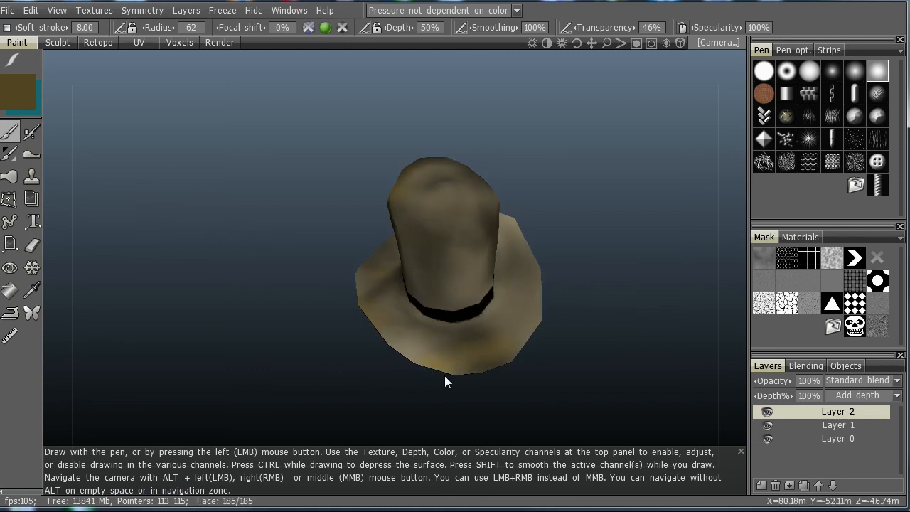
left_click_drag(540, 334, 584, 299)
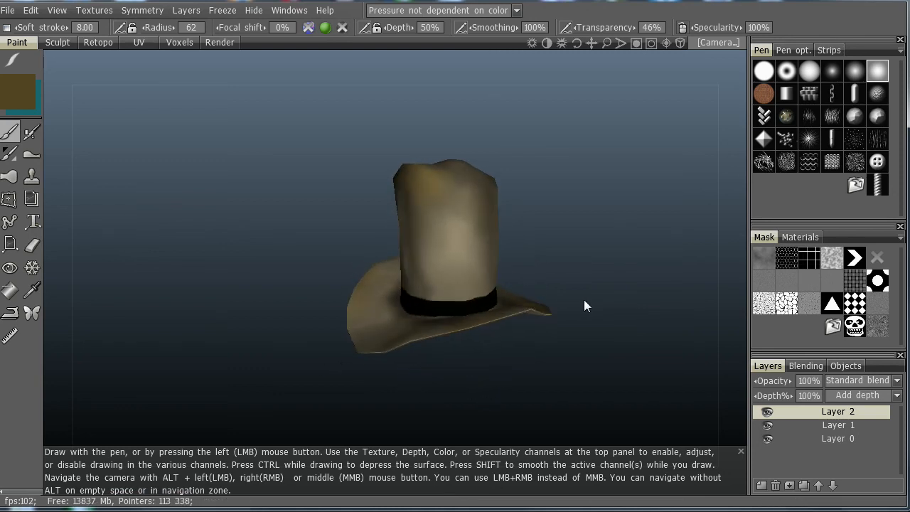
left_click_drag(559, 232, 331, 216)
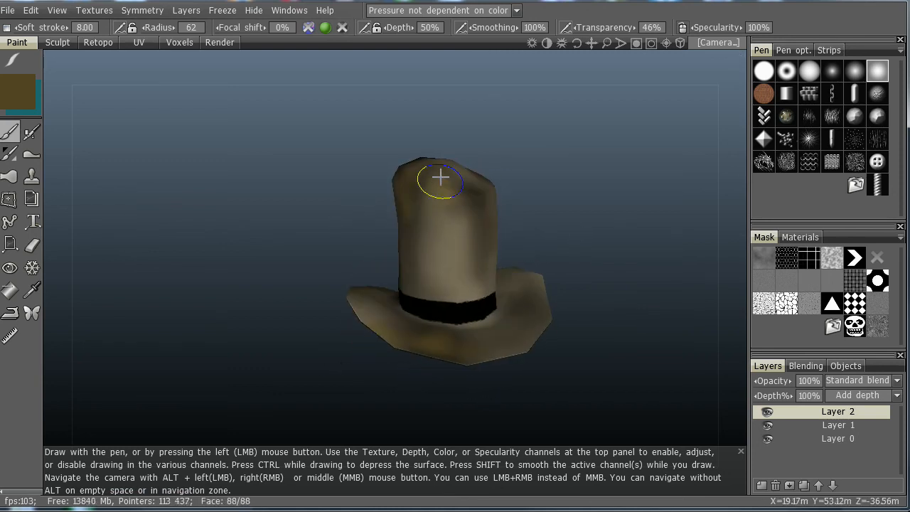
left_click_drag(532, 208, 339, 391)
mouse_move(477, 386)
left_mouse_down()
mouse_move(451, 368)
mouse_move(426, 205)
left_mouse_up()
key("KP_2")
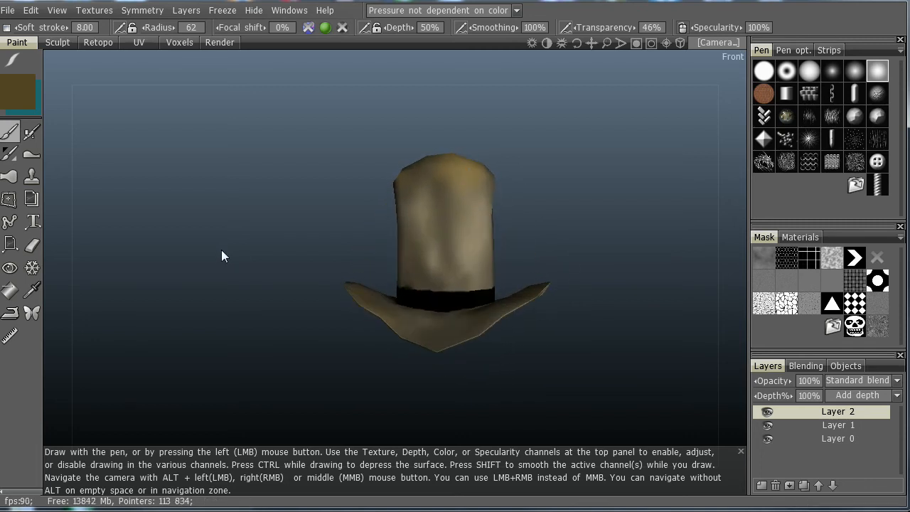
Step: Set the paint colour to dark brown (hue 45, saturation 57%, lightness 24%) and stain the brim's underside, brim edges and lower crown
left_click(15, 92)
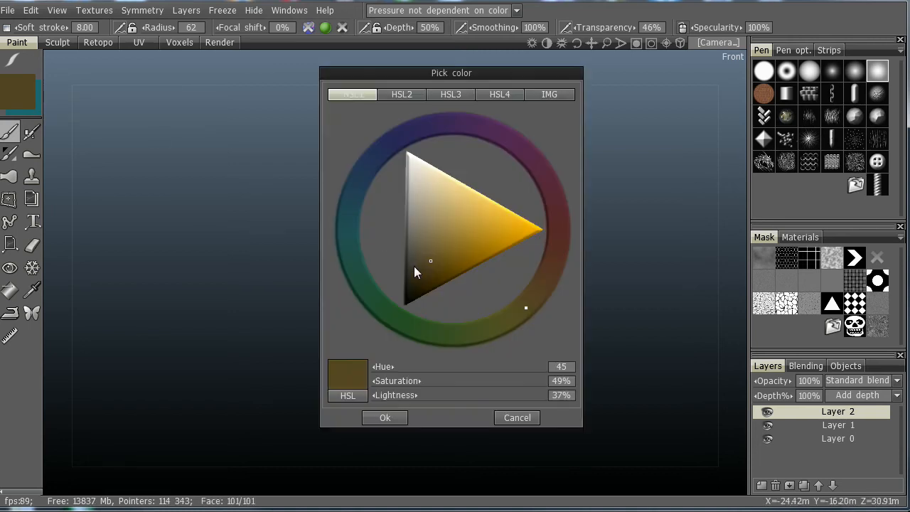
left_click(428, 275)
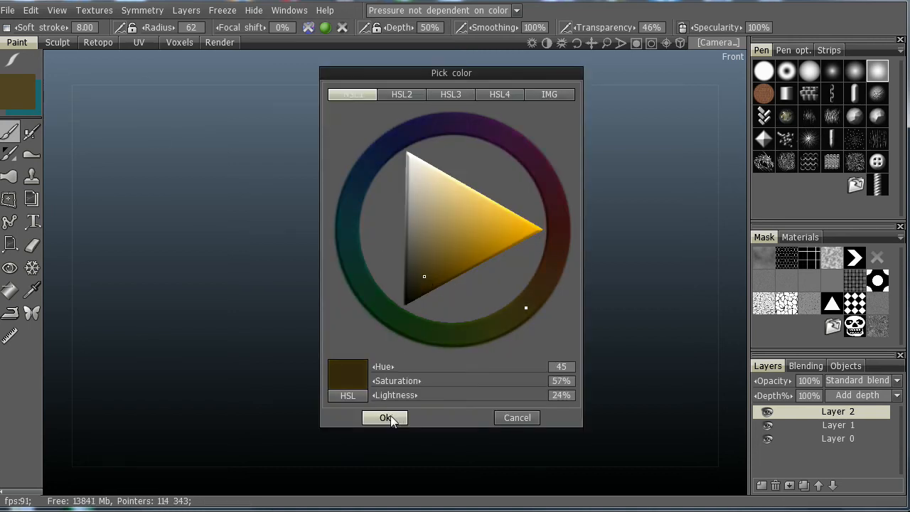
left_click(384, 417)
left_click_drag(563, 325, 483, 305)
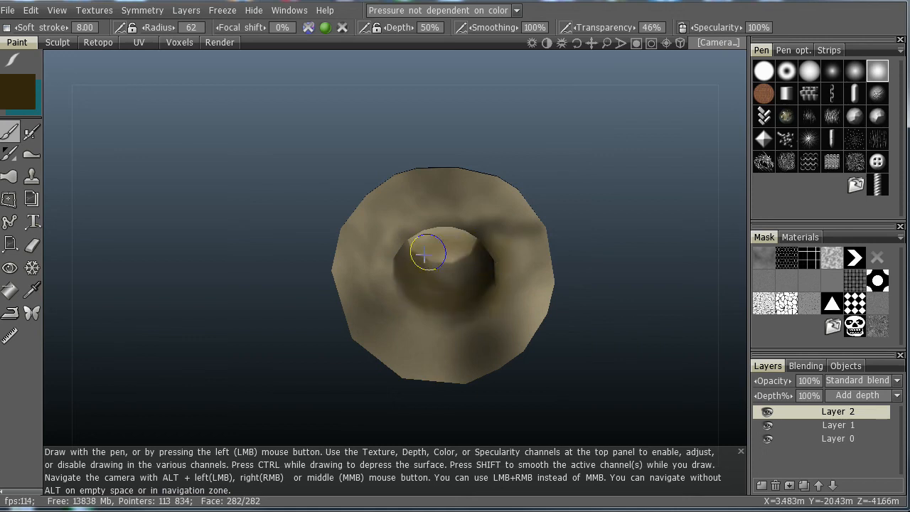
left_click_drag(566, 303, 597, 326)
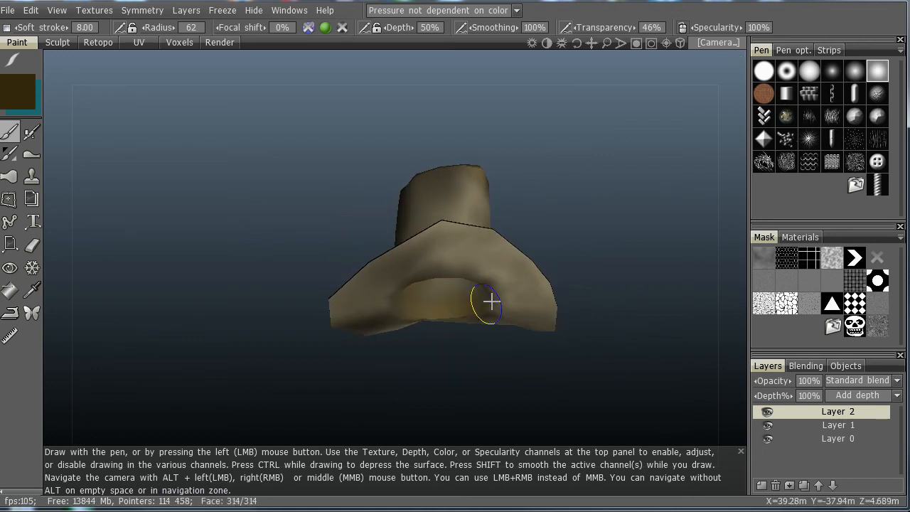
left_click_drag(573, 377, 465, 352)
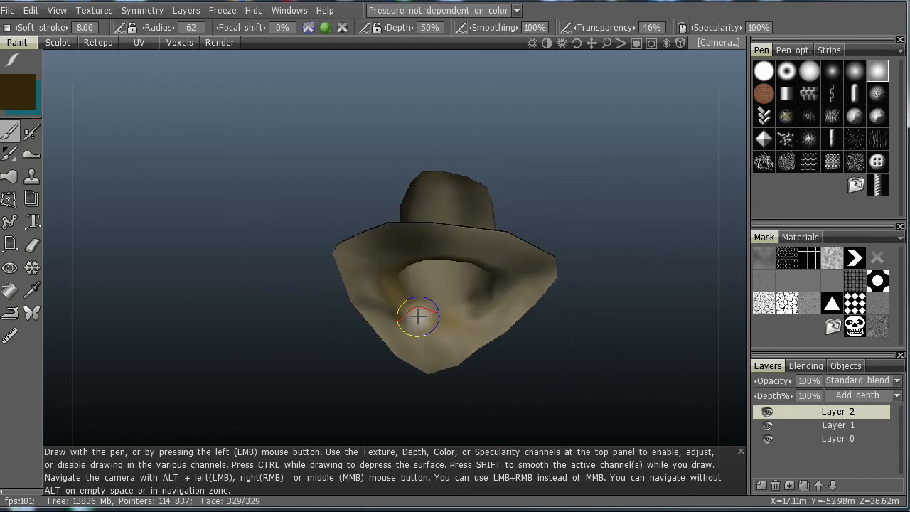
mouse_move(529, 348)
left_mouse_down()
mouse_move(538, 392)
mouse_move(474, 384)
mouse_move(449, 356)
left_mouse_up()
left_click_drag(339, 328, 264, 377)
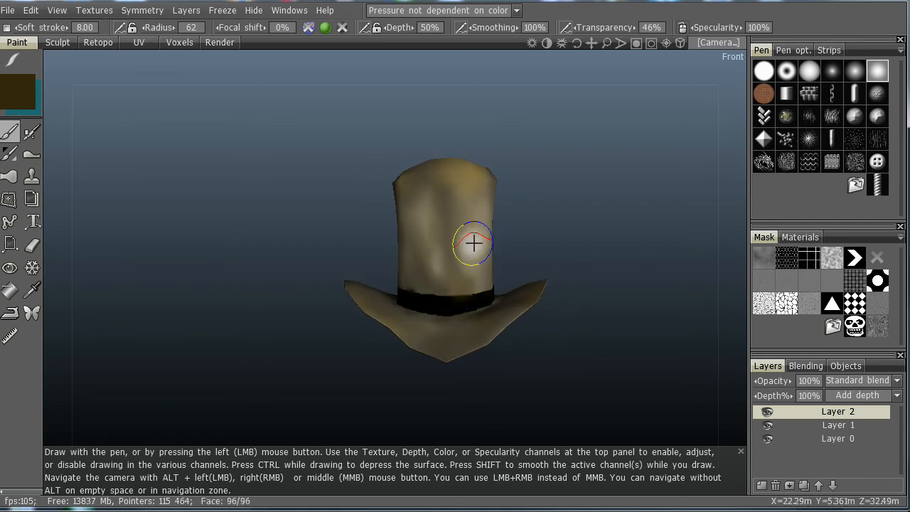
left_click_drag(578, 280, 580, 305)
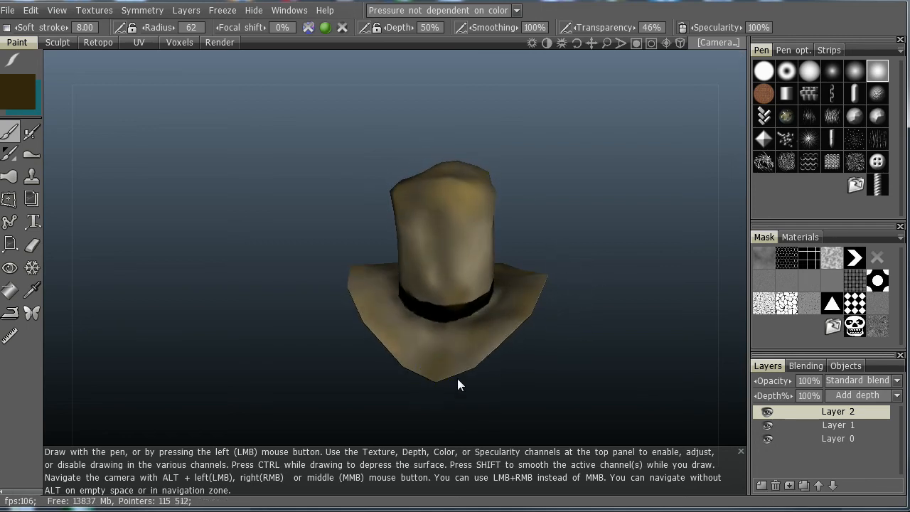
mouse_move(526, 325)
left_mouse_down()
mouse_move(612, 321)
mouse_move(605, 280)
left_mouse_up()
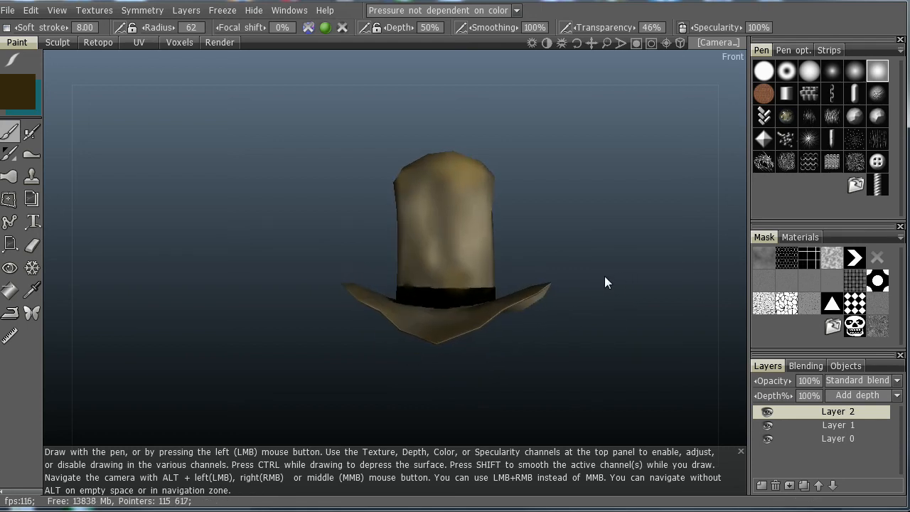
left_click_drag(635, 312, 605, 345)
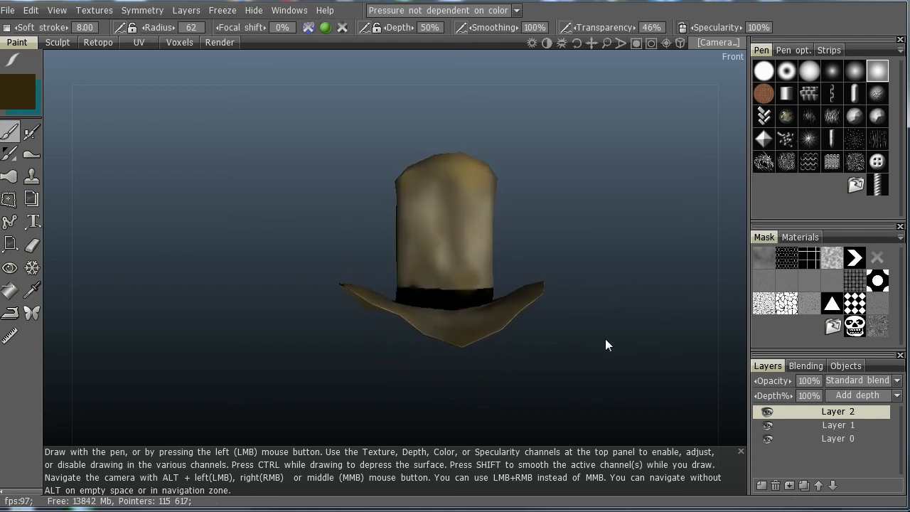
Step: Dab a small black spot on the crown's front with a radius of 11, and set the brush transparency to 200%
left_click(18, 105)
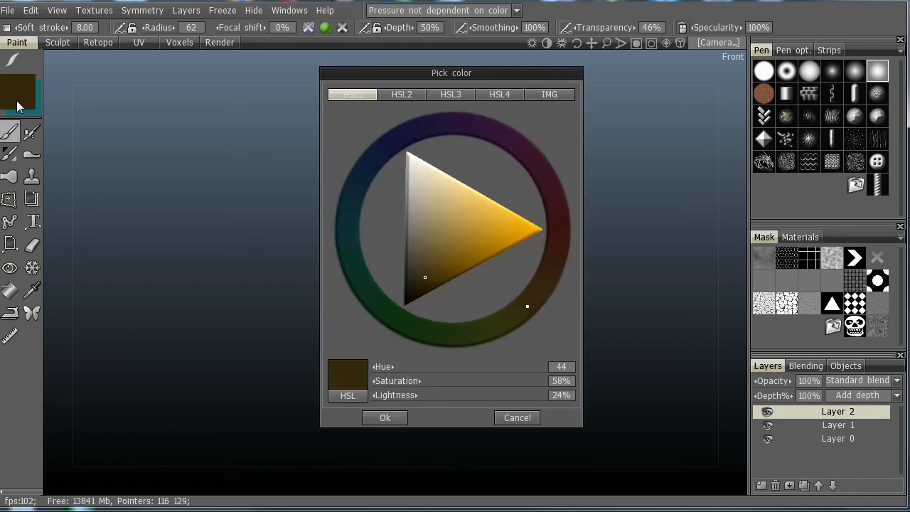
left_click(403, 306)
left_click(388, 418)
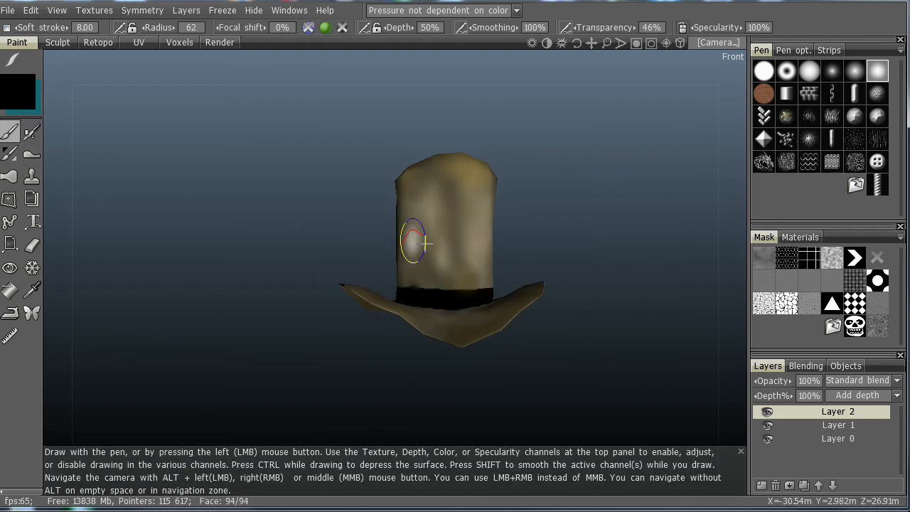
scroll(419, 252, "down", 8)
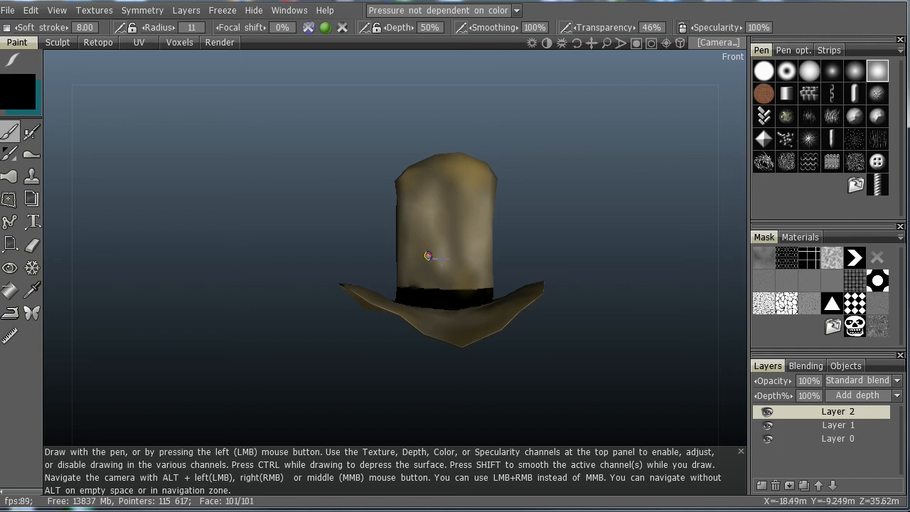
right_click_drag(548, 270, 654, 260)
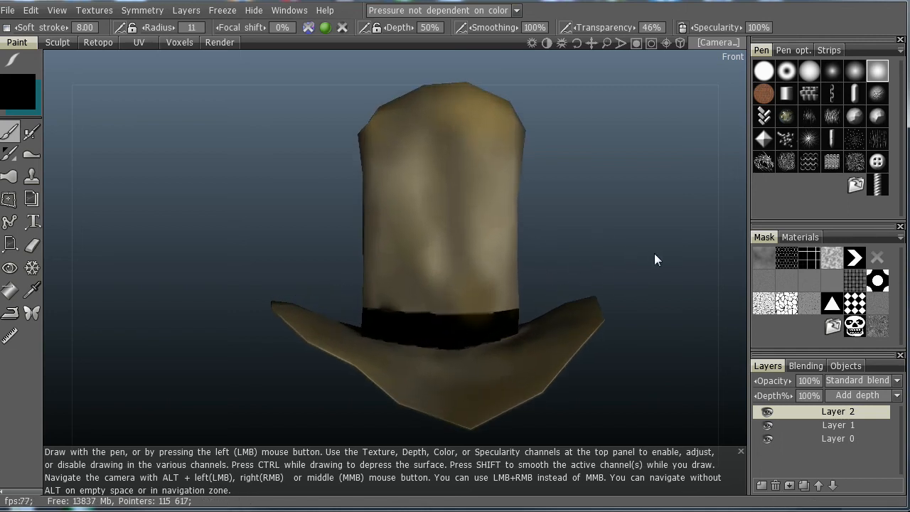
left_click(425, 256)
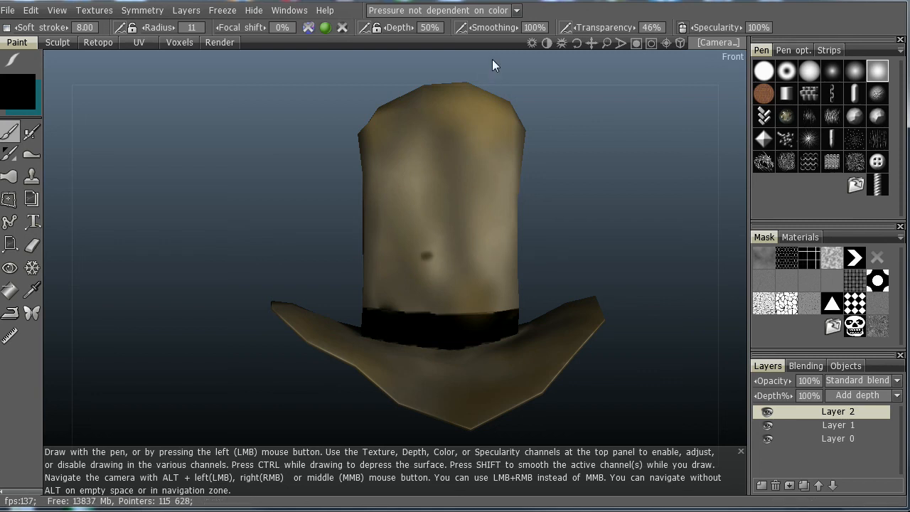
left_click_drag(695, 30, 718, 31)
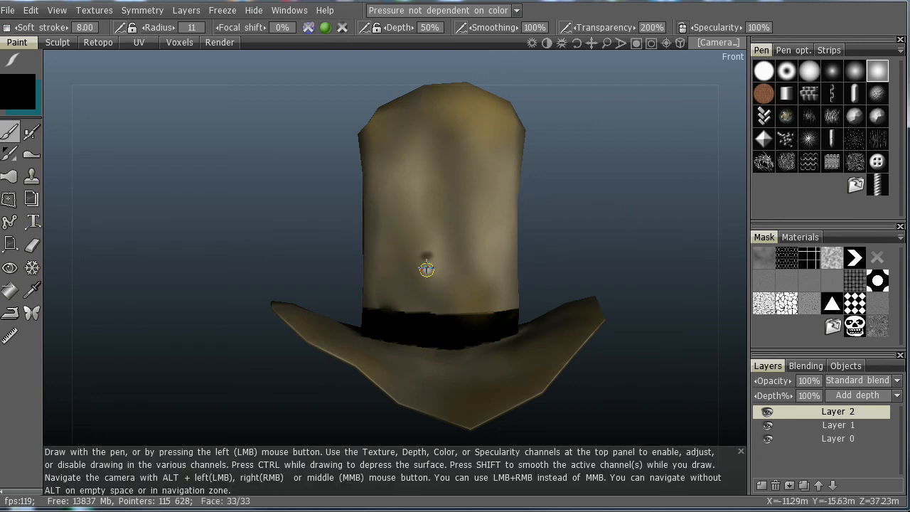
mouse_move(583, 265)
left_mouse_down()
mouse_move(386, 301)
mouse_move(316, 286)
left_mouse_up()
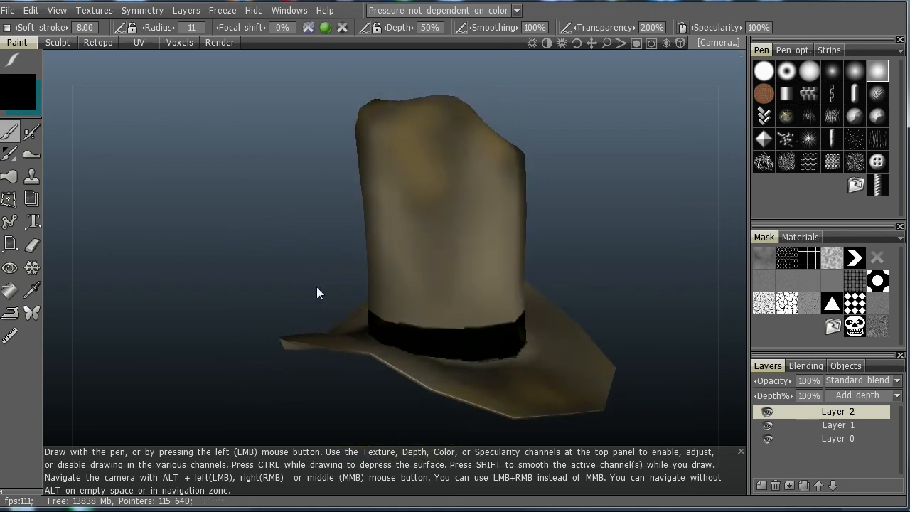
Step: Dab another small black spot on the opposite side of the crown, and smooth the front spot's edges with brush depth at 37%
left_click(437, 274)
left_click_drag(219, 269, 538, 278)
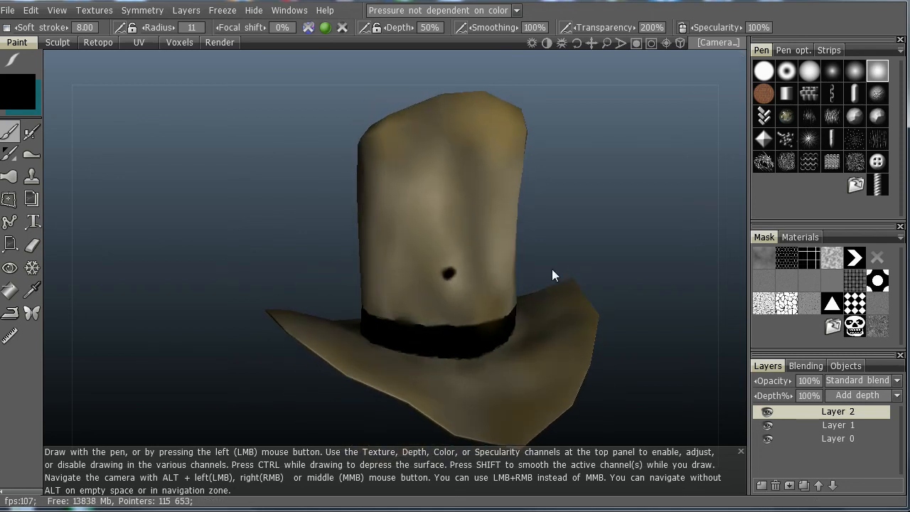
right_click_drag(555, 274, 662, 266)
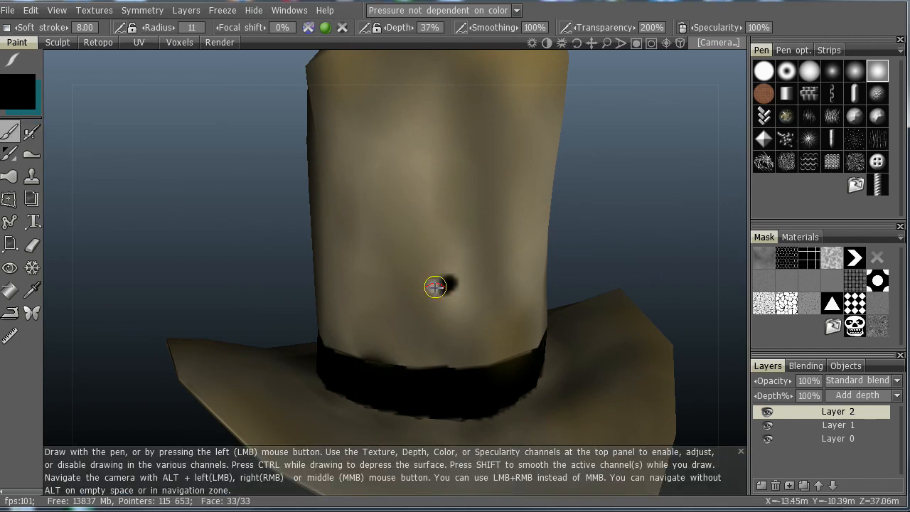
key("shift")
mouse_move(443, 301)
left_mouse_down("shift")
mouse_move(457, 294)
mouse_move(456, 271)
left_mouse_up("shift")
mouse_move(619, 285)
left_mouse_down()
mouse_move(527, 278)
mouse_move(467, 249)
mouse_move(396, 286)
left_mouse_up()
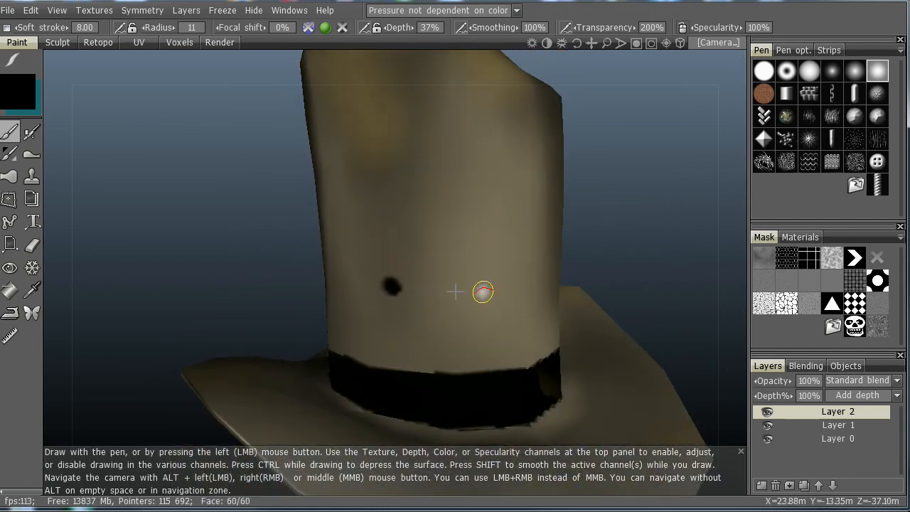
mouse_move(481, 290)
left_mouse_down("alt")
mouse_move(430, 331)
mouse_move(583, 311)
mouse_move(324, 311)
mouse_move(422, 290)
left_mouse_up("alt")
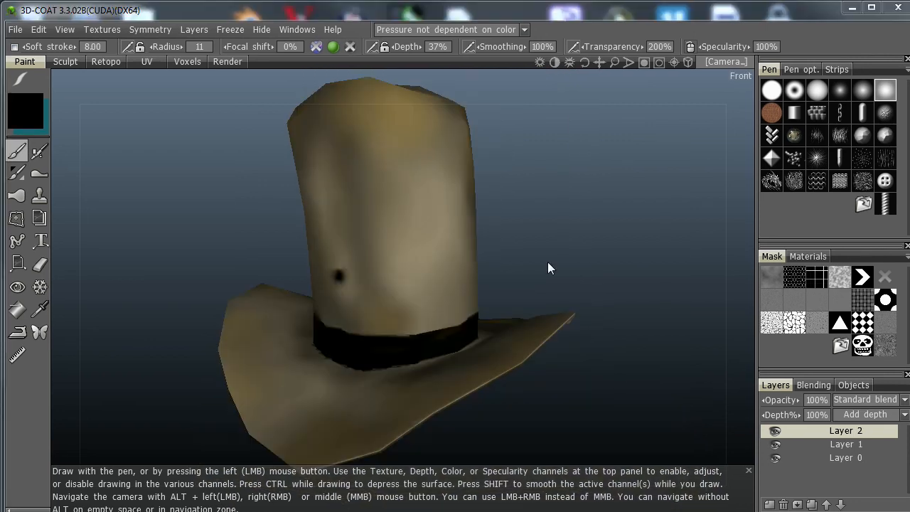
left_click_drag(547, 269, 619, 276, "alt")
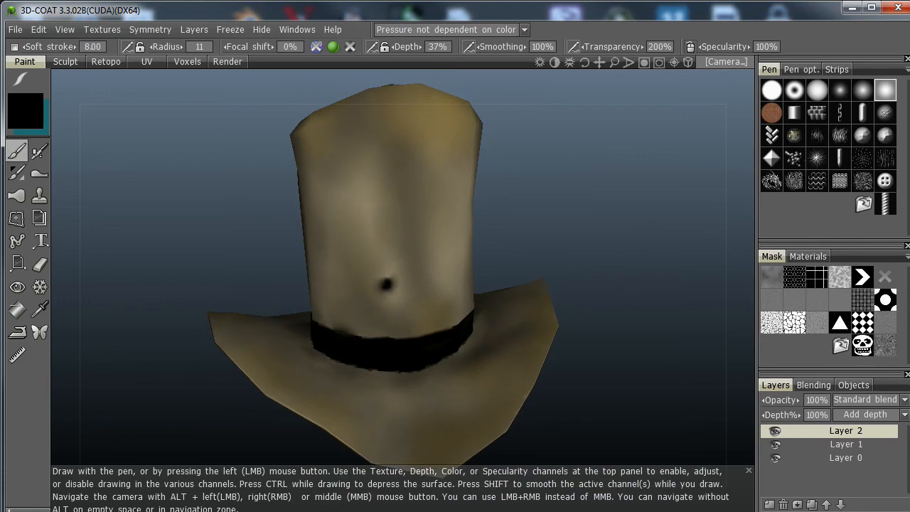
Step: Export the low-poly hat model as an OBJ file named GhostHat in the Ghost folder, with the colour texture as JPG
left_click(15, 31)
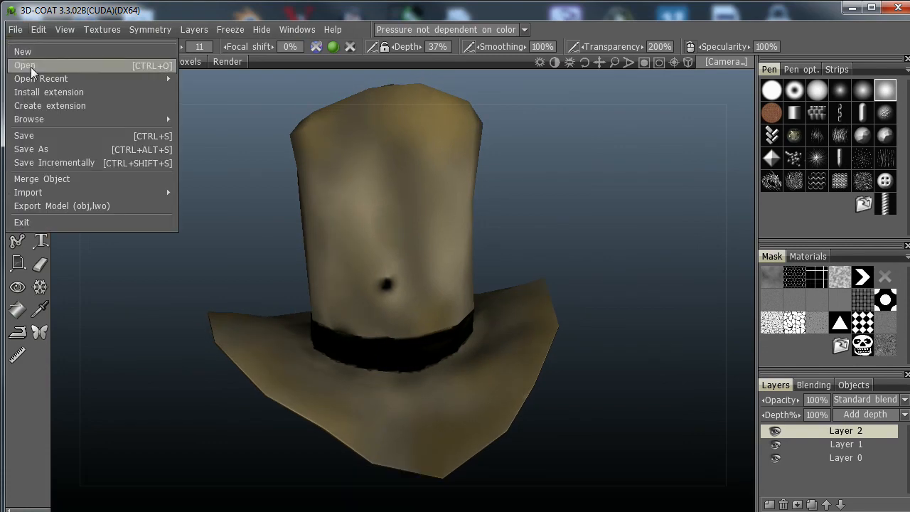
left_click(61, 205)
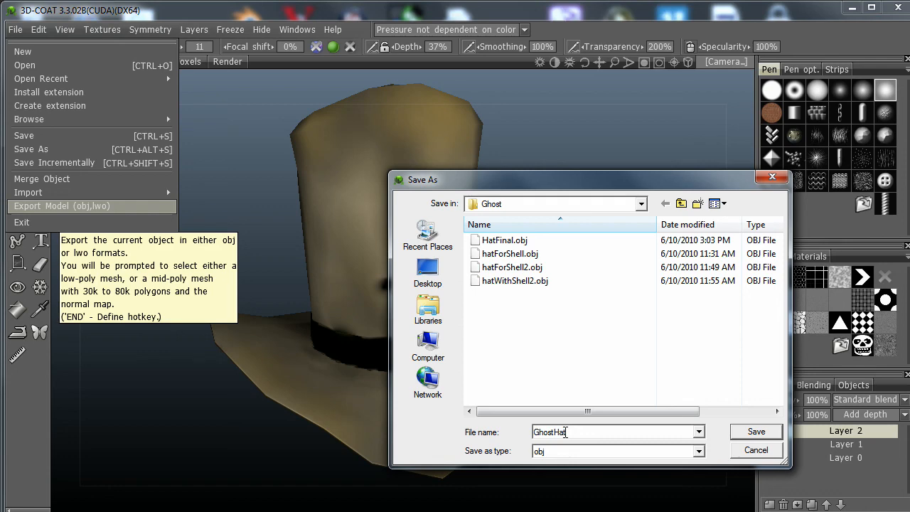
key("Return")
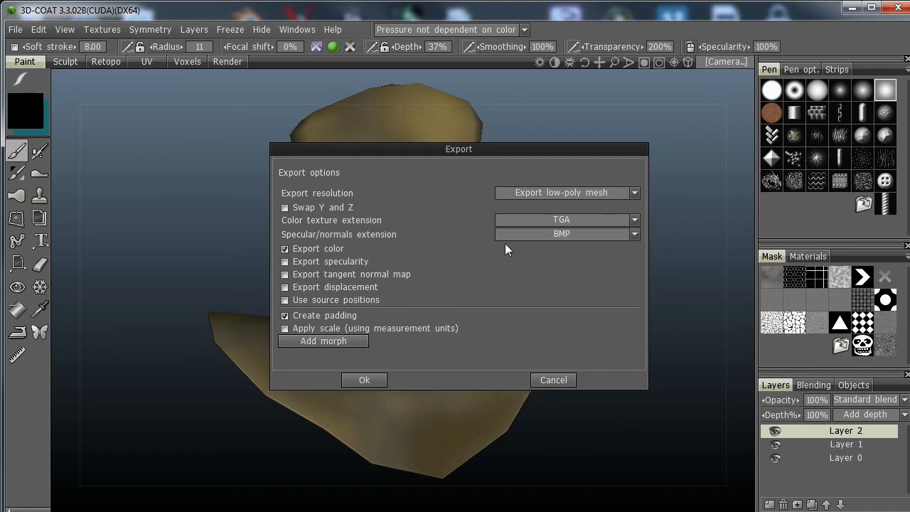
left_click(632, 220)
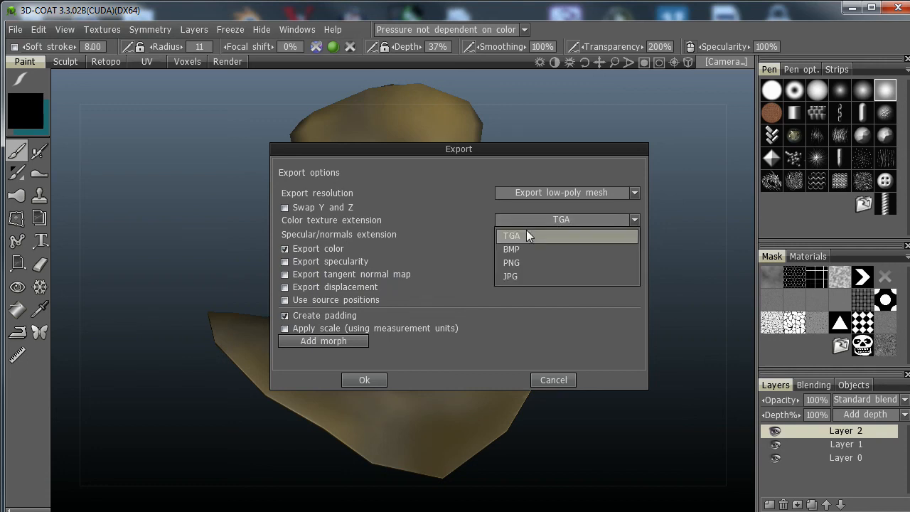
left_click(518, 275)
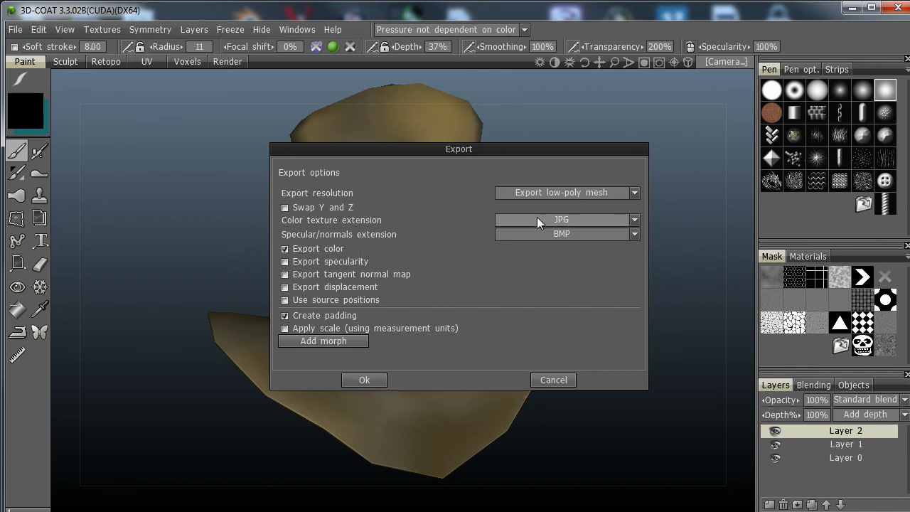
left_click(364, 380)
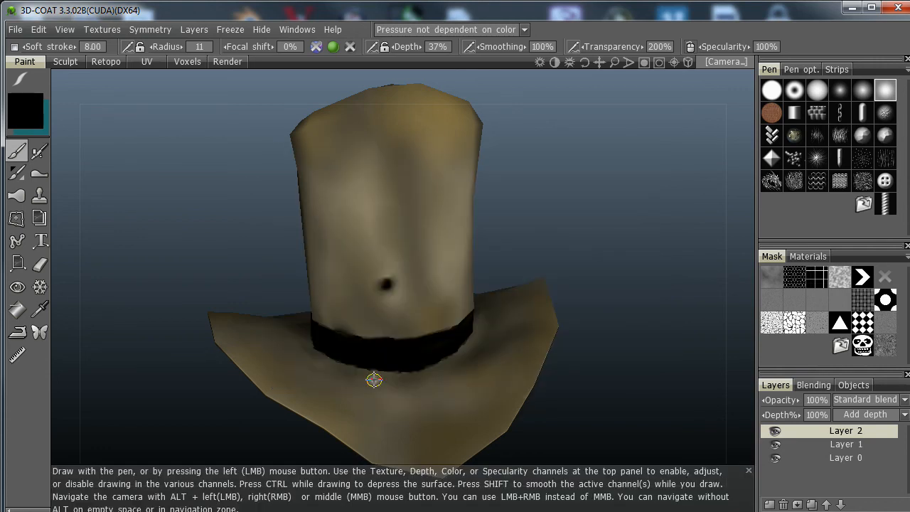